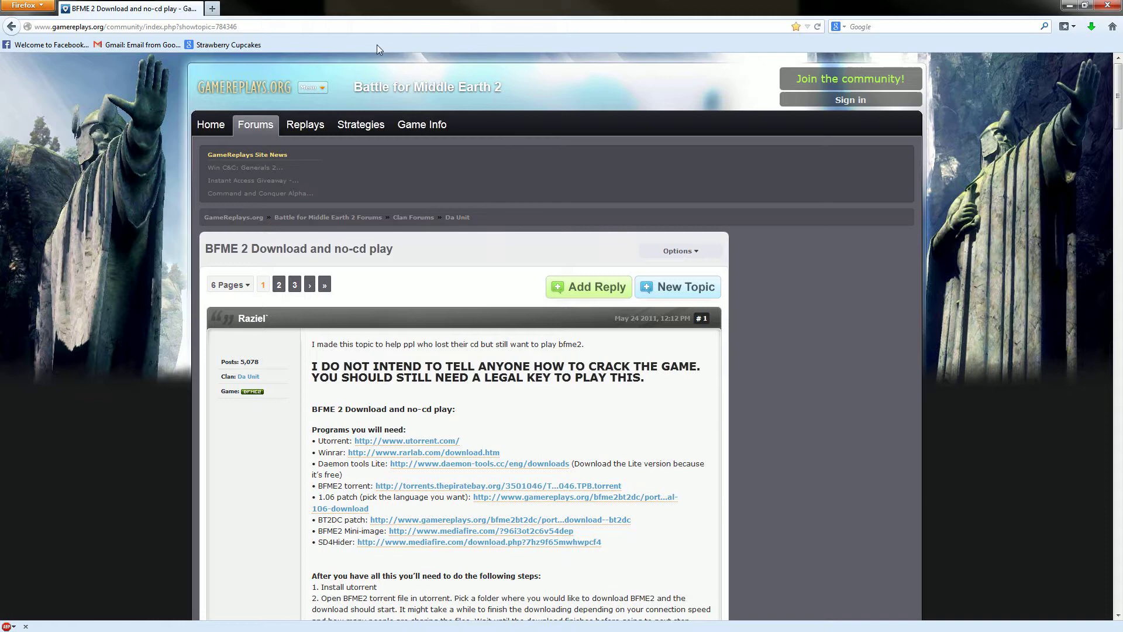
Read the 'Programs you will need' list in the BFME 2 forum guide, then minimize Firefox
click(414, 27)
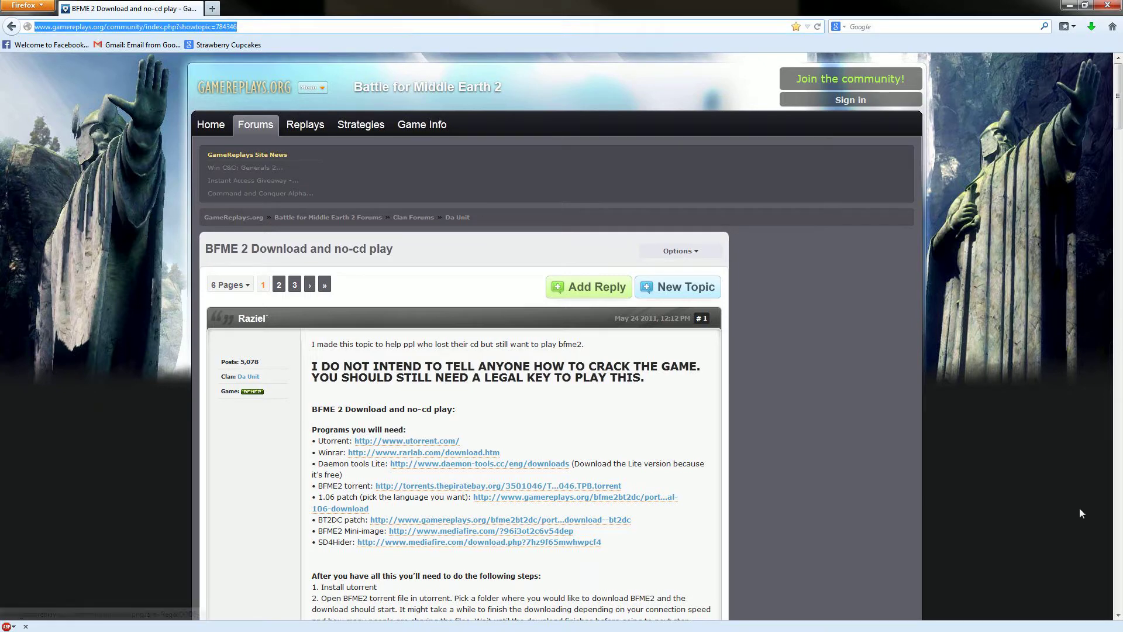
click(816, 335)
scroll(817, 332, down, 2)
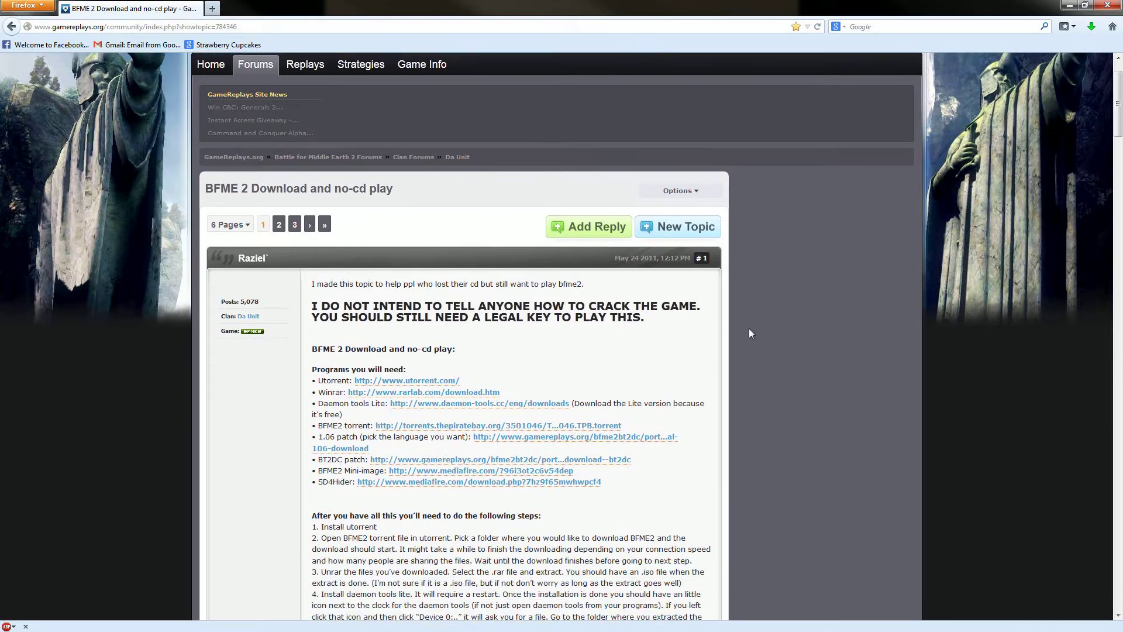
drag(311, 364, 612, 490)
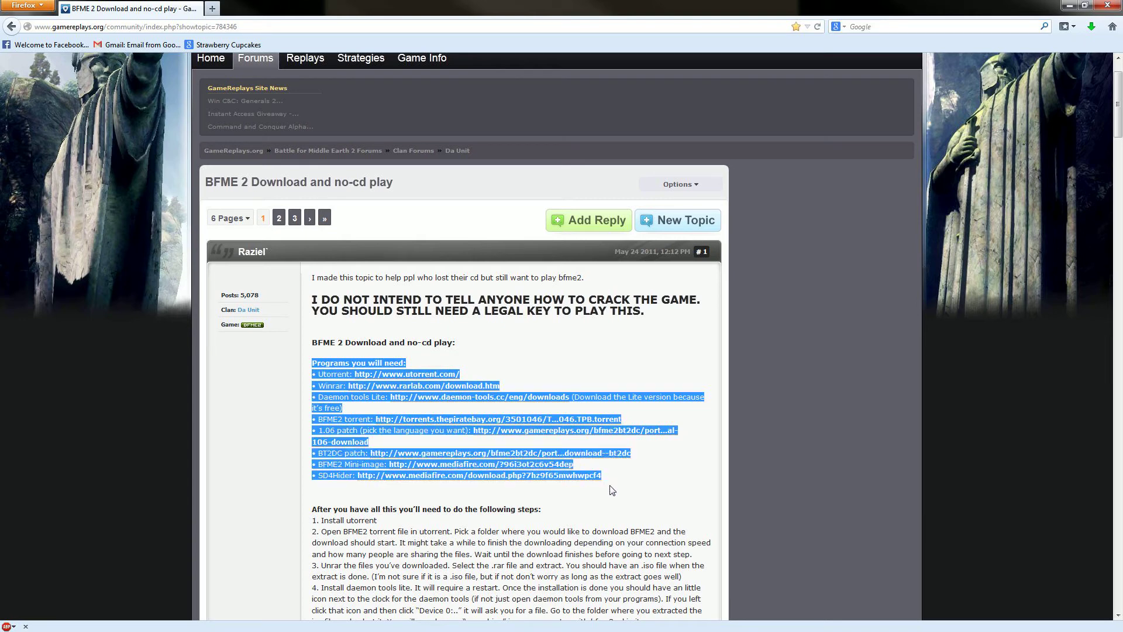
click(636, 480)
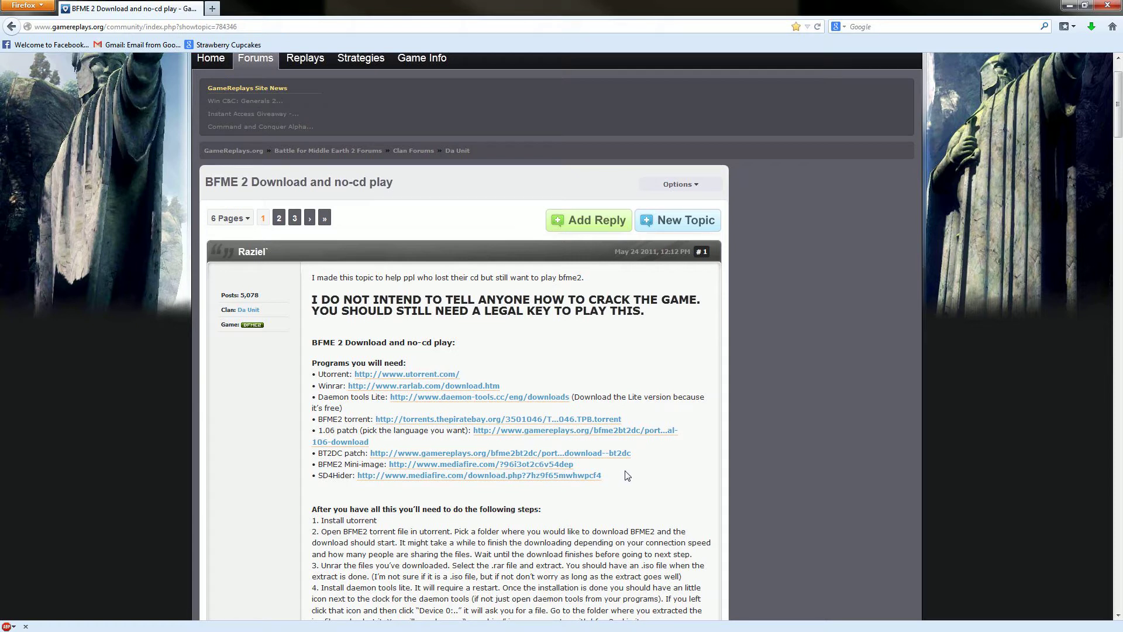
scroll(582, 541, down, 2)
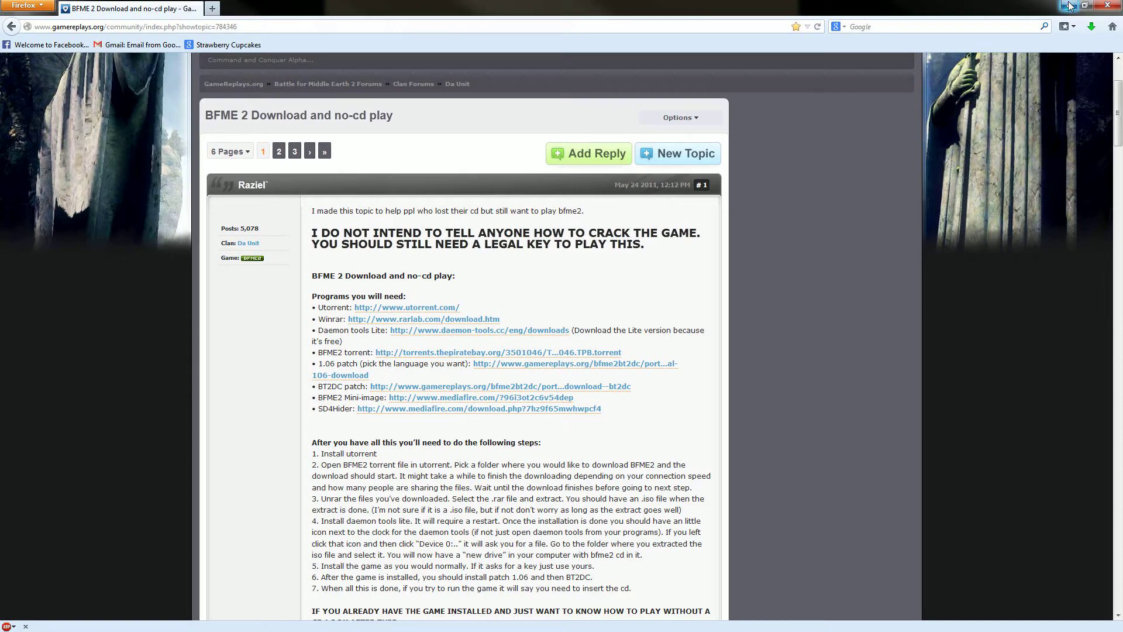
click(1069, 5)
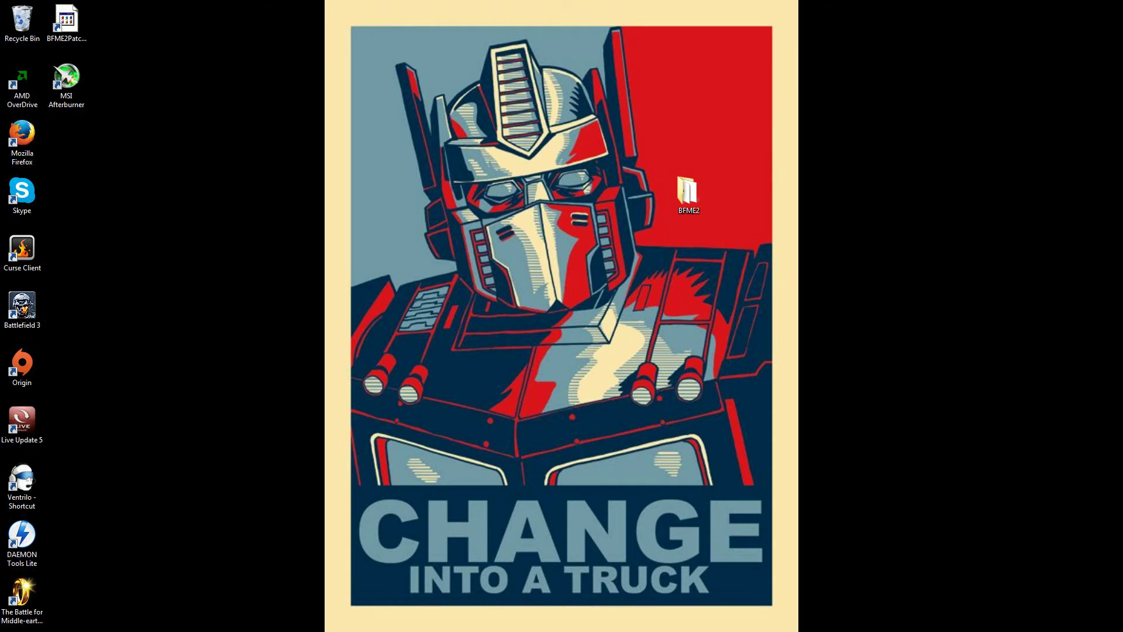
Browse to E:\Downloads\The.Lord.Of.The.Rings.Battle.For.Middle.Earth.2-RELOADED, select rld-bme2, and widen the window to show sizes
key(super+e)
drag(398, 73, 466, 40)
click(336, 184)
double_click(336, 185)
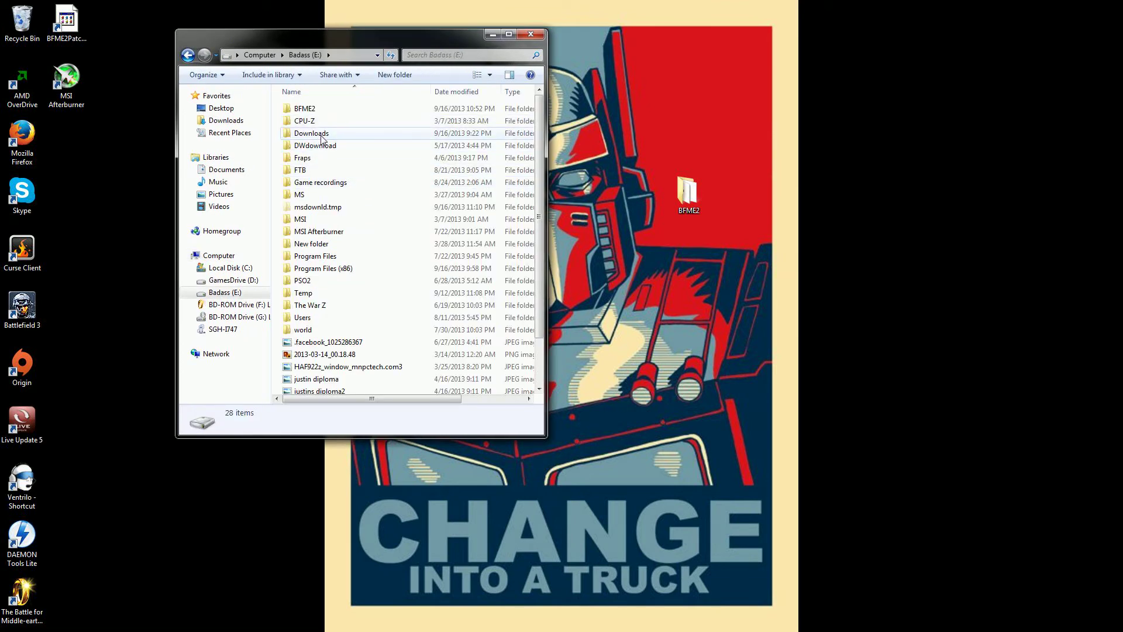
double_click(319, 133)
double_click(322, 120)
scroll(337, 172, down, 13)
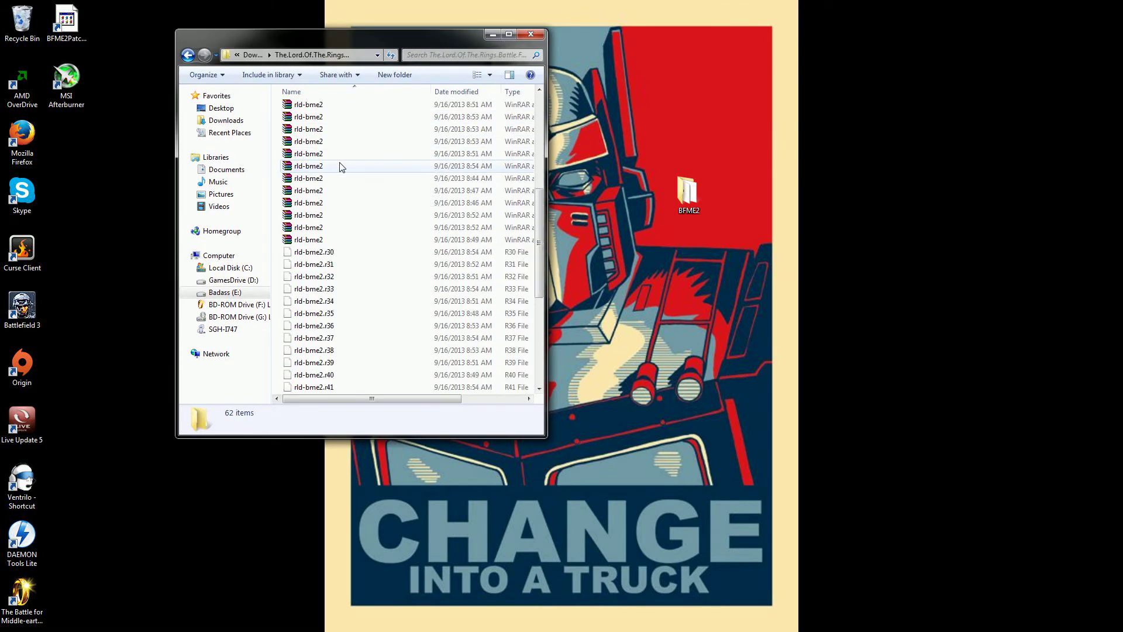
click(319, 375)
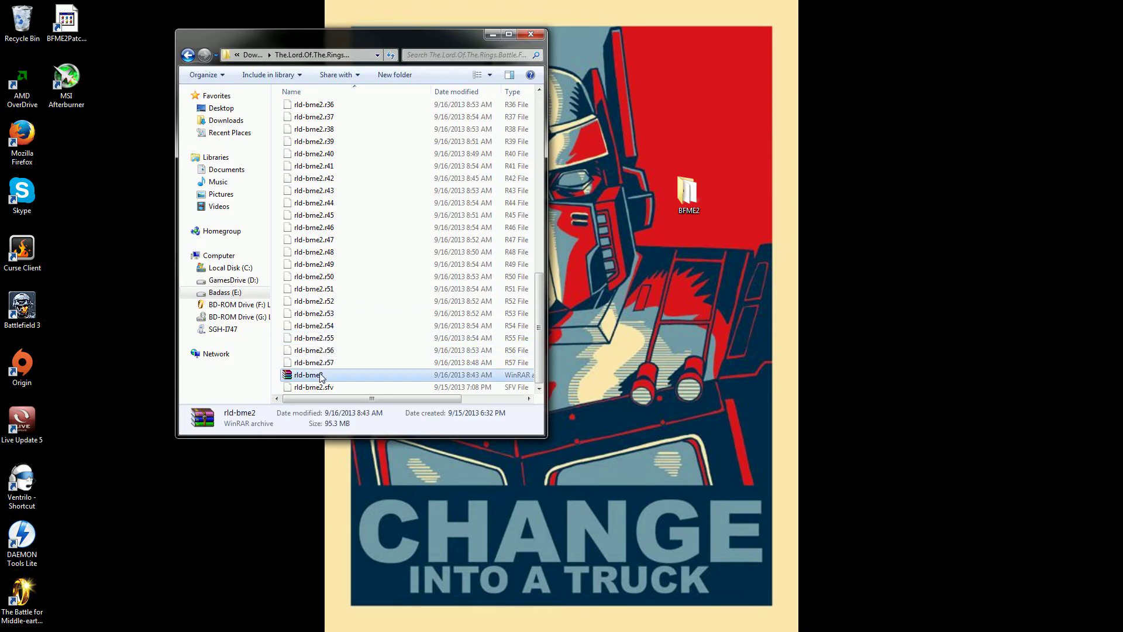
drag(545, 436, 932, 488)
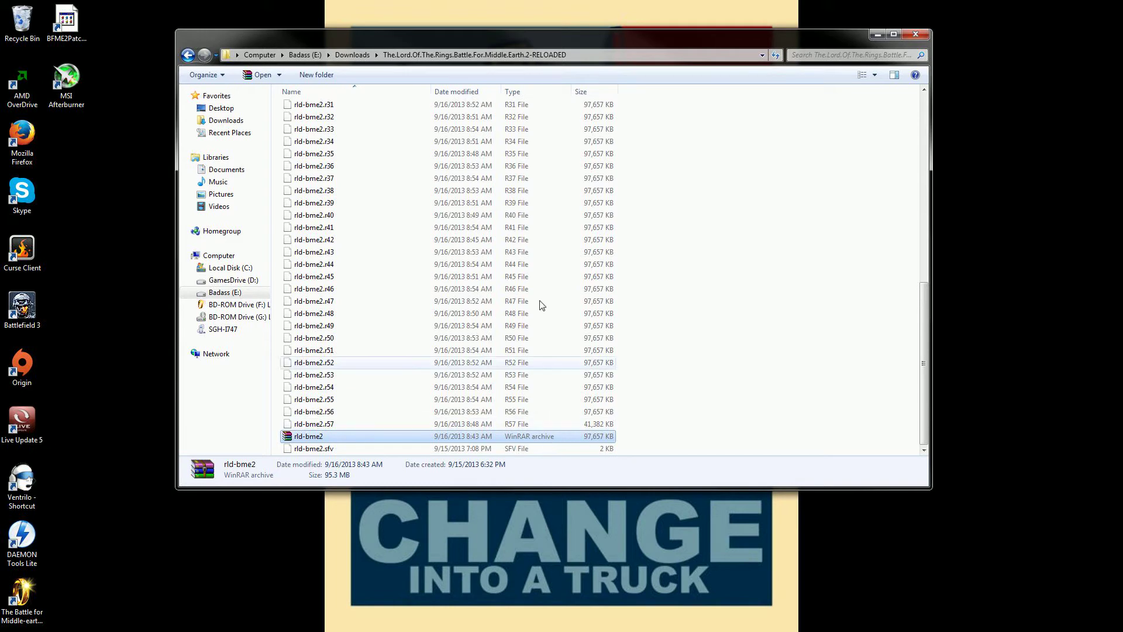
double_click(527, 434)
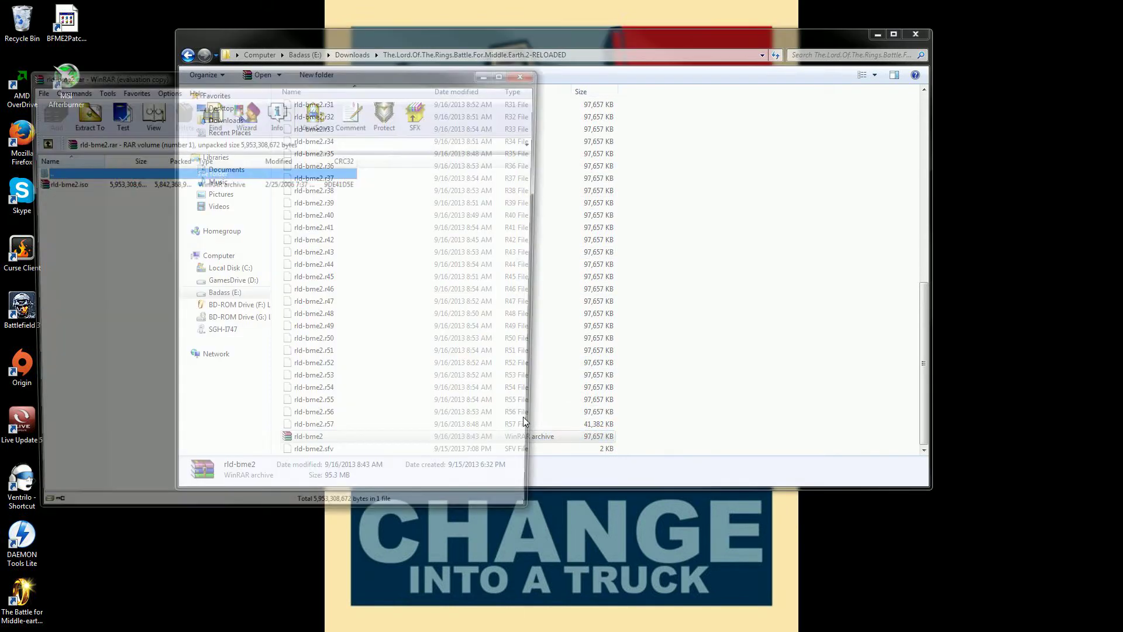
drag(619, 40, 792, 74)
click(216, 221)
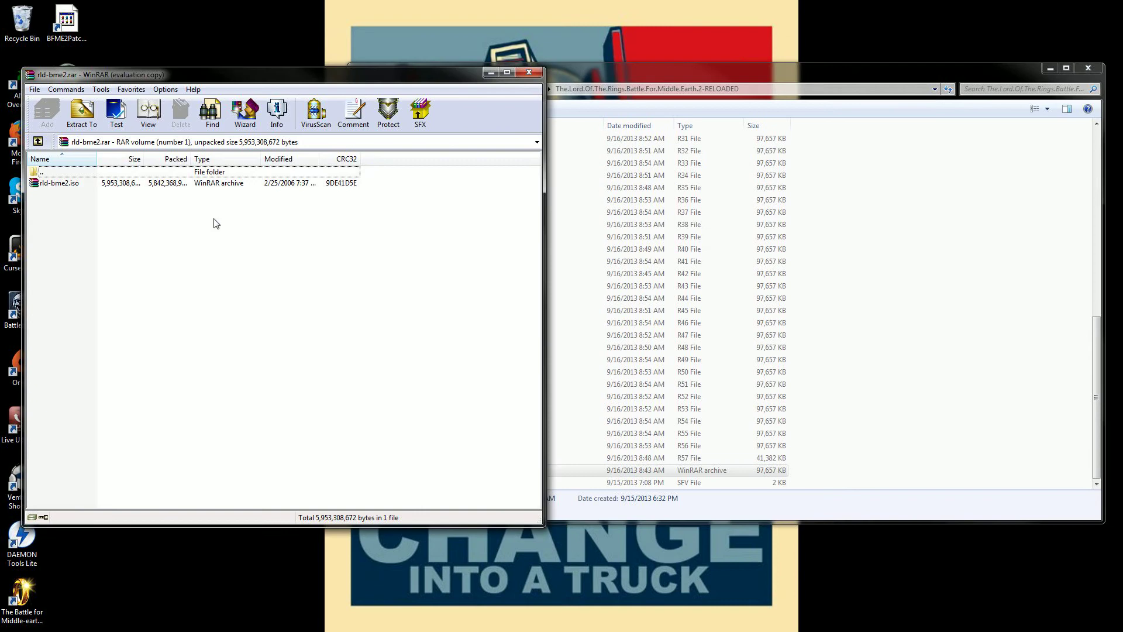
click(234, 186)
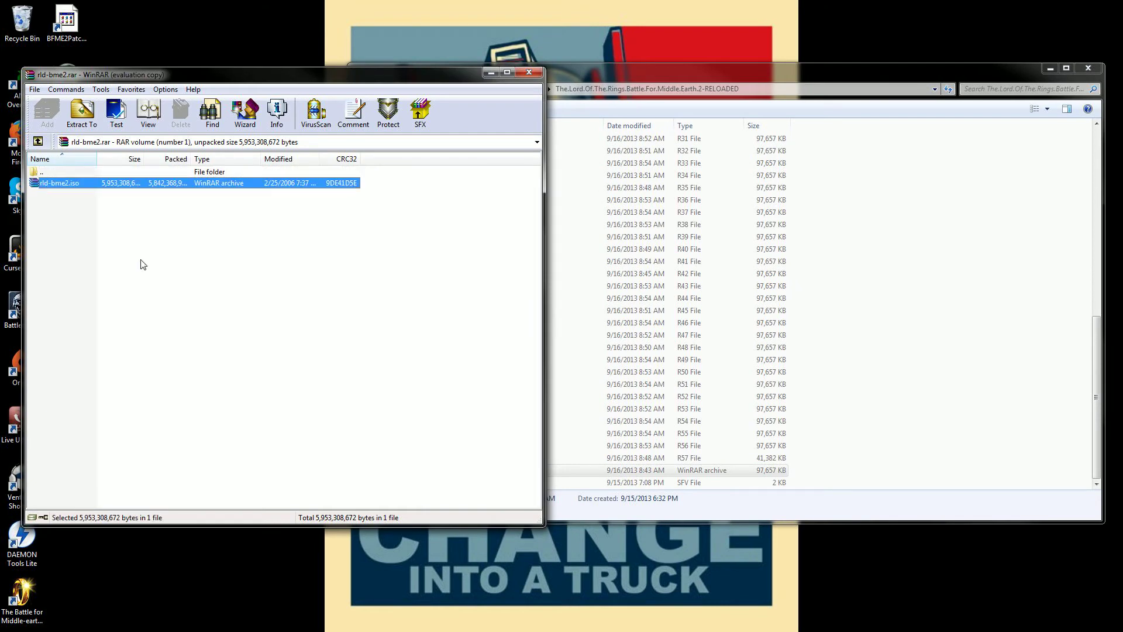
click(531, 72)
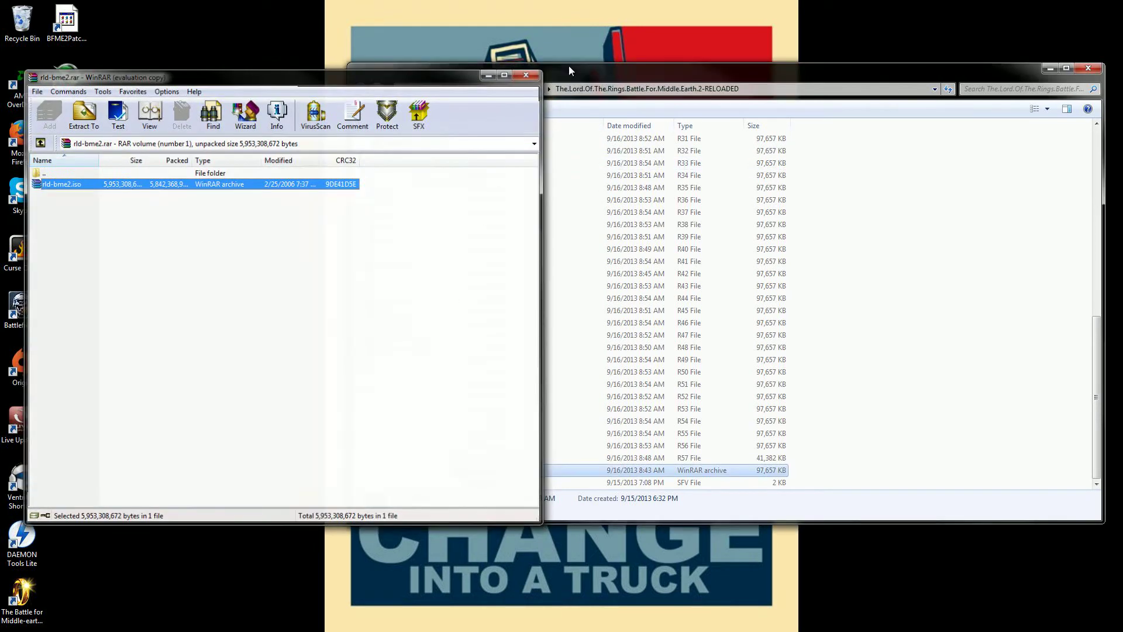
drag(599, 68, 541, 54)
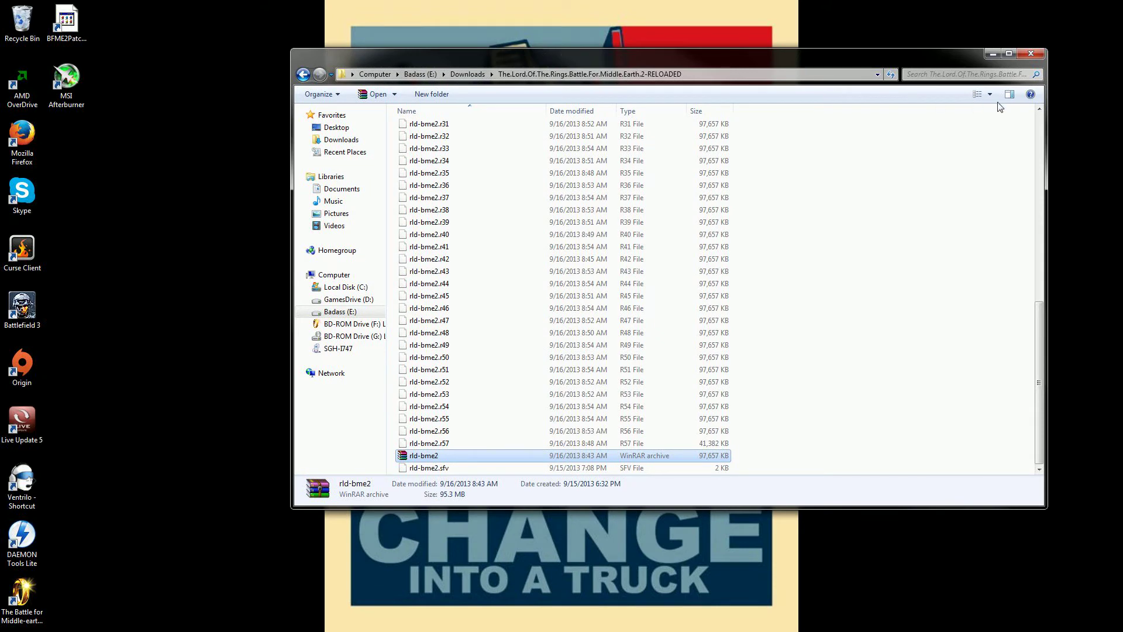
Close the folder and run DTLite4471-0337.exe from Firefox's Downloads library, accepting the security warning
click(1031, 54)
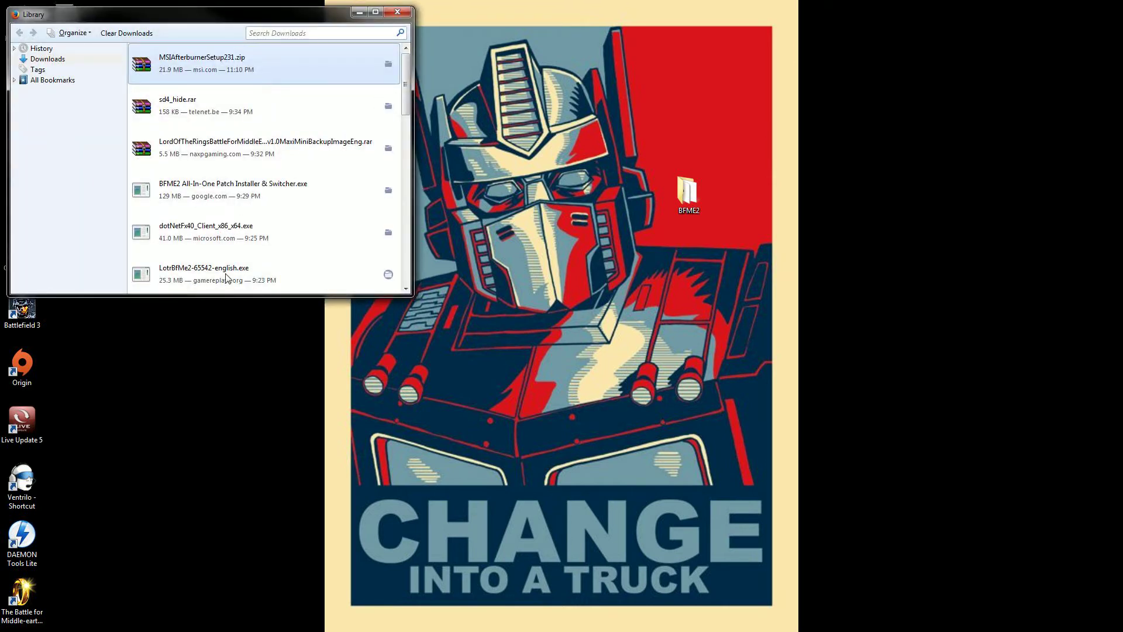
scroll(227, 143, down, 2)
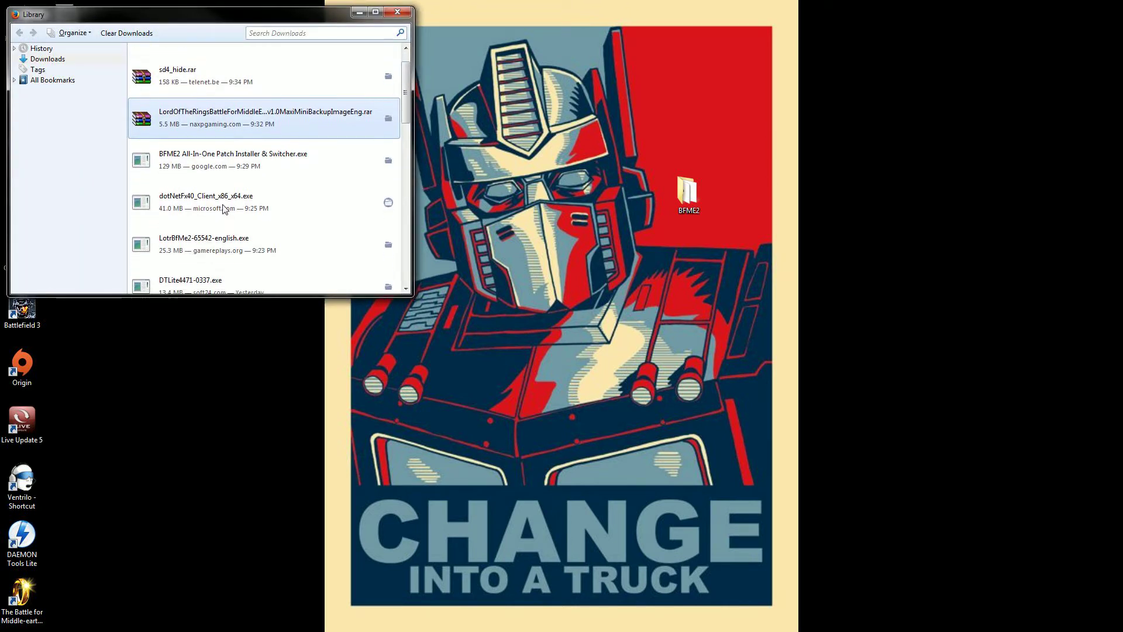
double_click(228, 256)
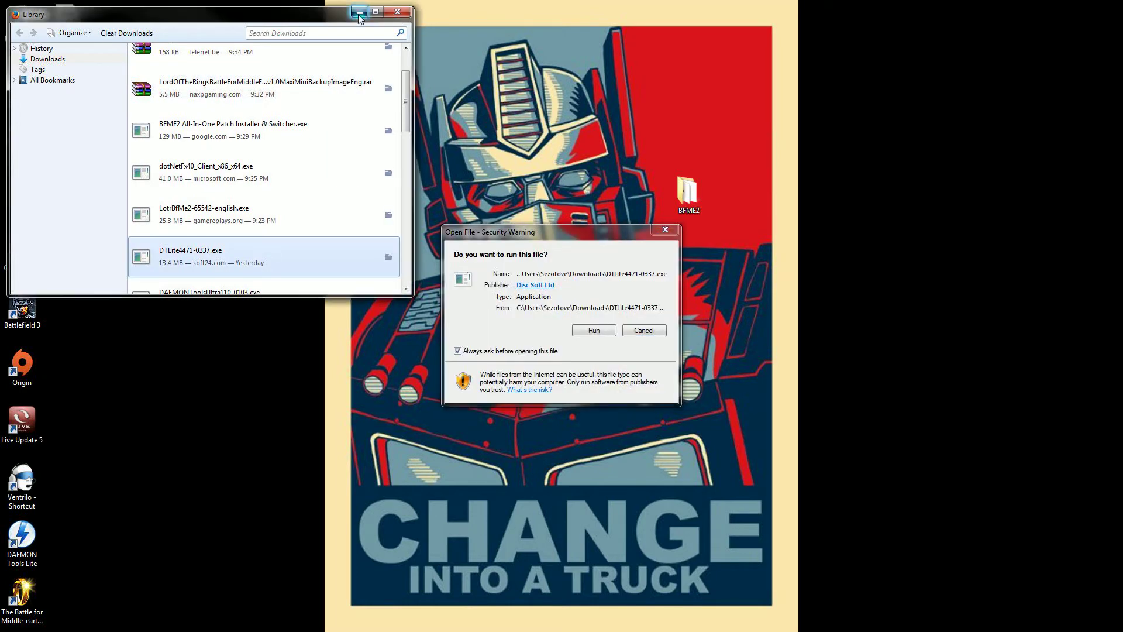
click(363, 12)
click(585, 331)
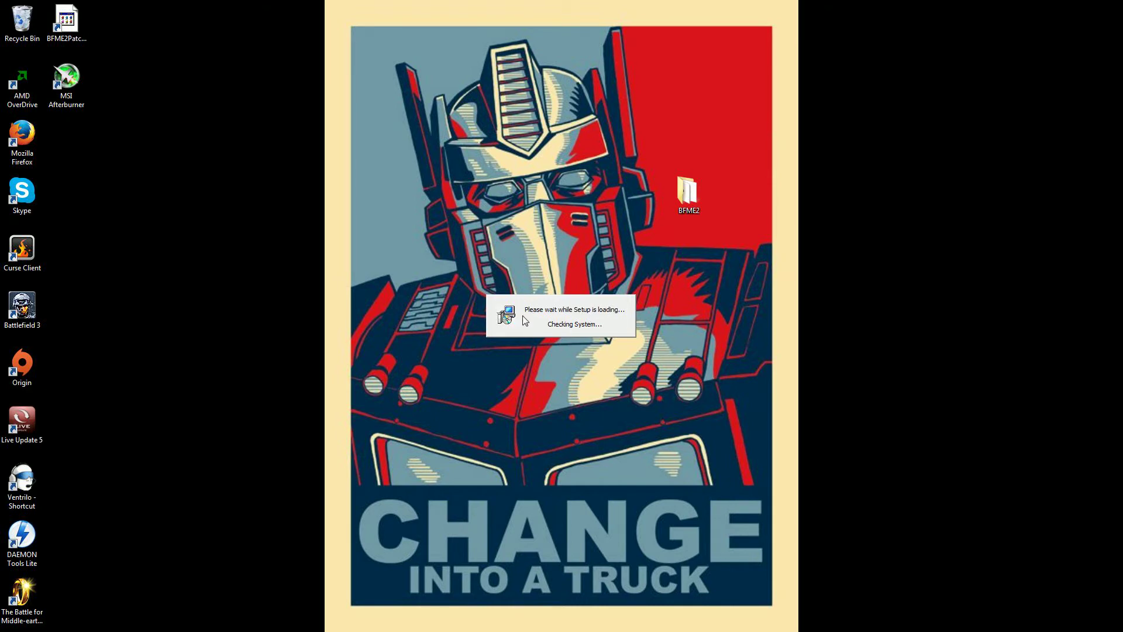
Cancel and quit the DAEMON Tools Lite setup, since 4.47.1.0337 is already installed
click(626, 415)
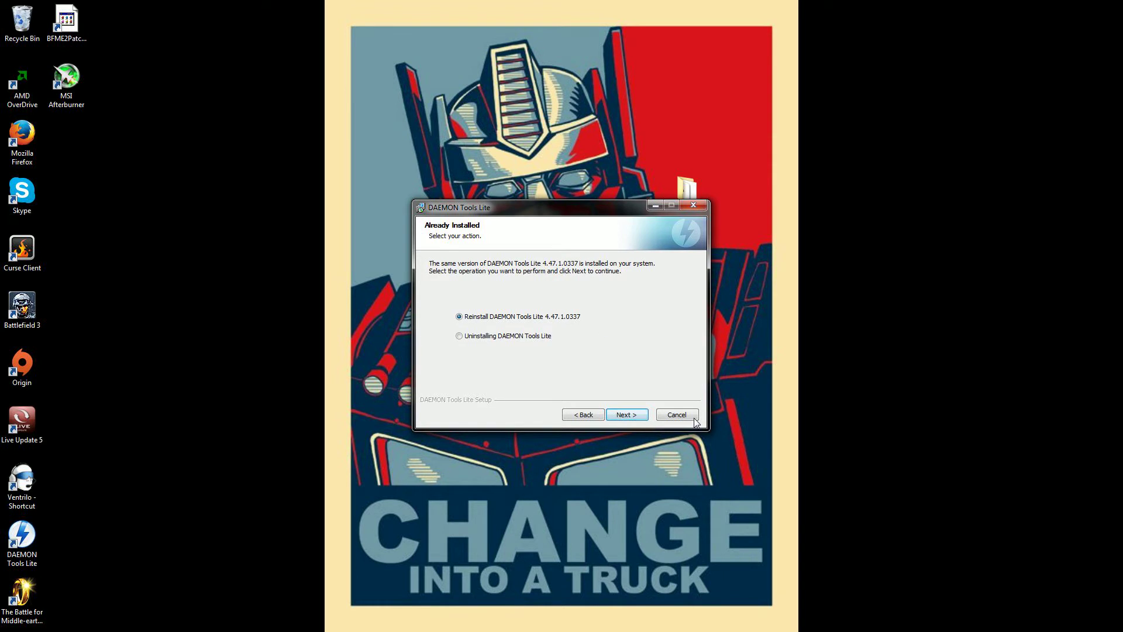
click(661, 414)
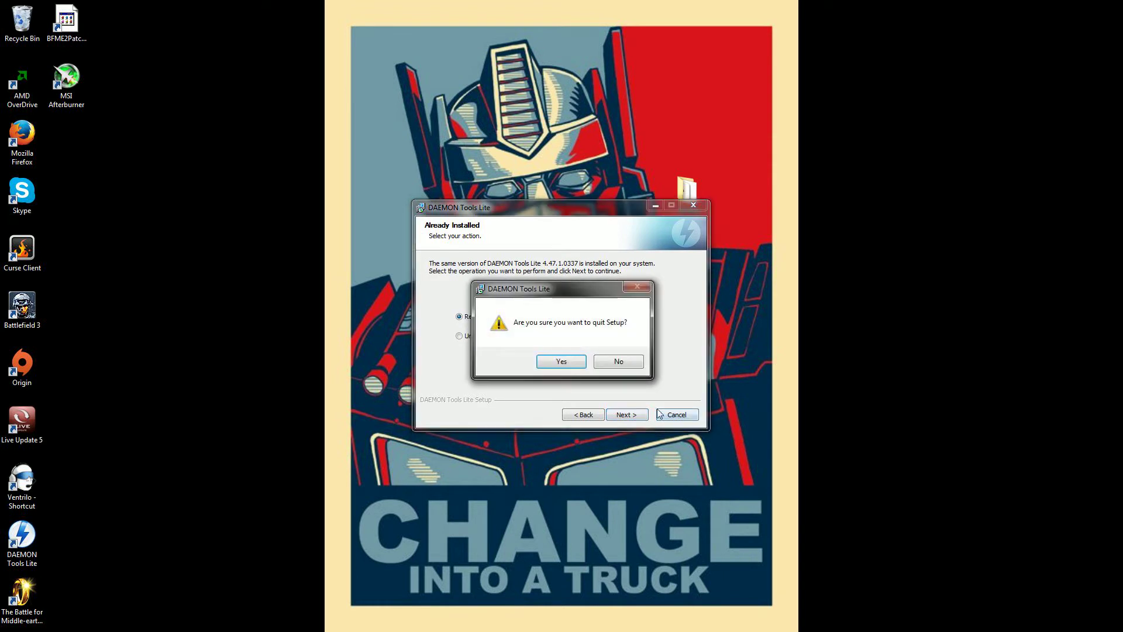
click(576, 362)
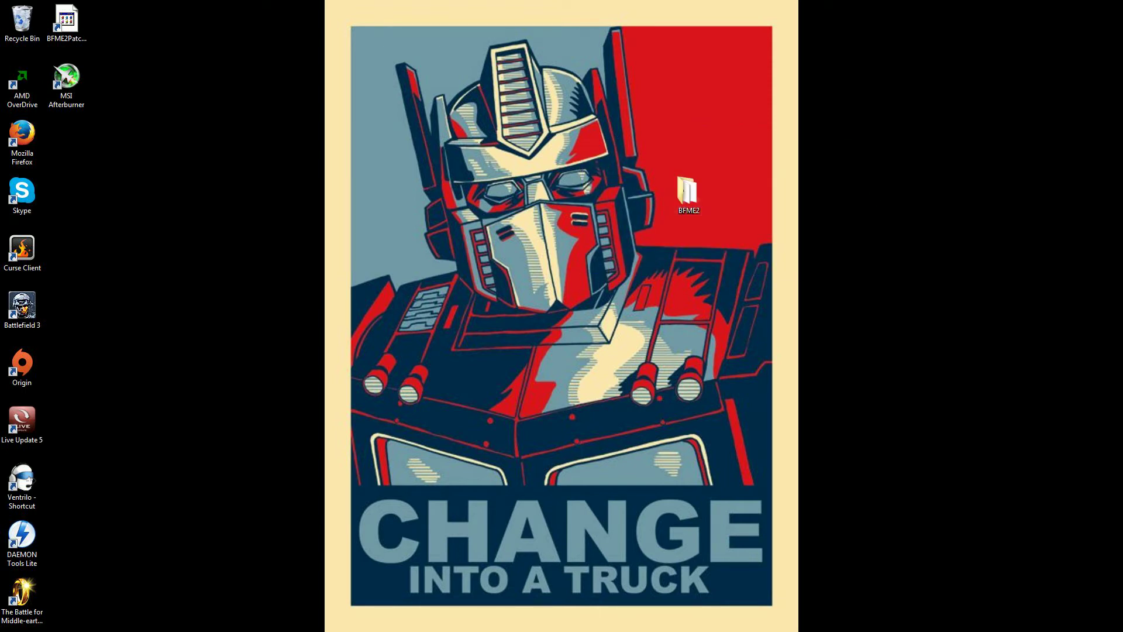
Open the desktop BFME2 folder, position its window at the top, and review its five files
double_click(687, 193)
drag(703, 62, 548, 298)
drag(627, 300, 674, 51)
drag(596, 281, 534, 121)
drag(729, 228, 684, 113)
click(761, 193)
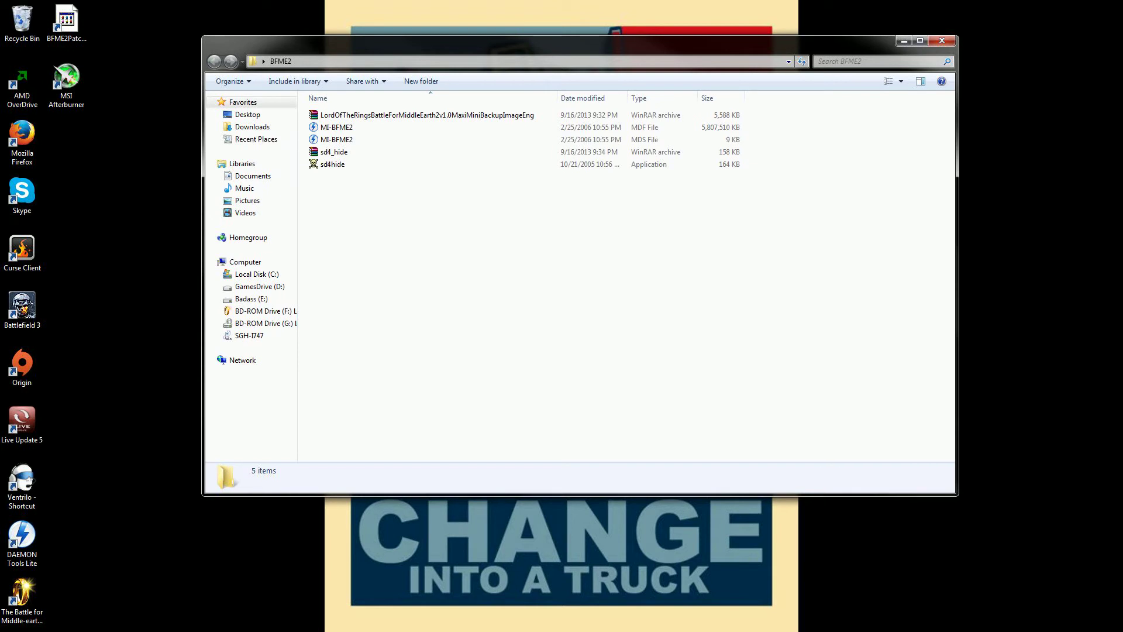
Check the BT2DC patch line in the forum guide, then minimize the browser
key(alt+Tab)
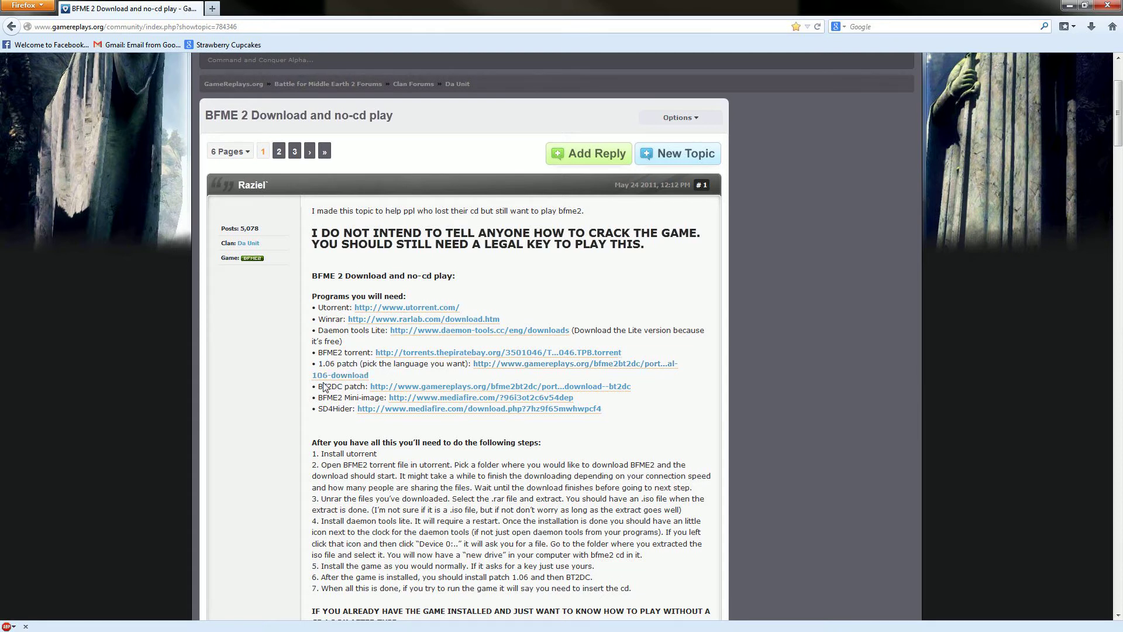
drag(320, 388, 352, 411)
click(810, 355)
click(1068, 6)
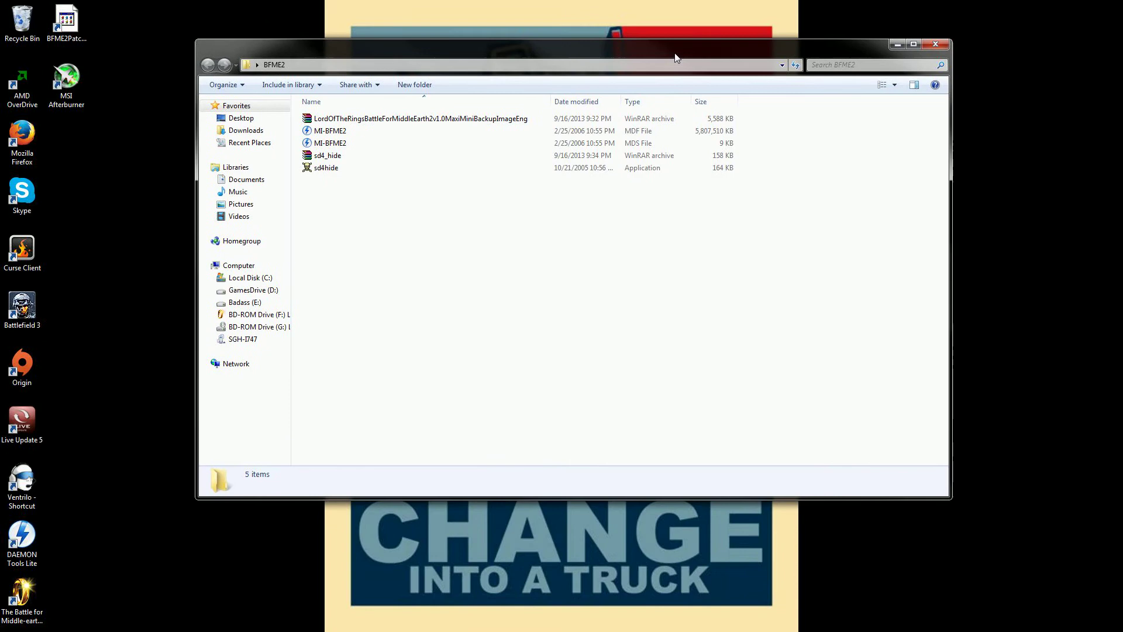
Reposition the BFME2 folder window and clear the file selection
drag(471, 296, 493, 110)
click(477, 301)
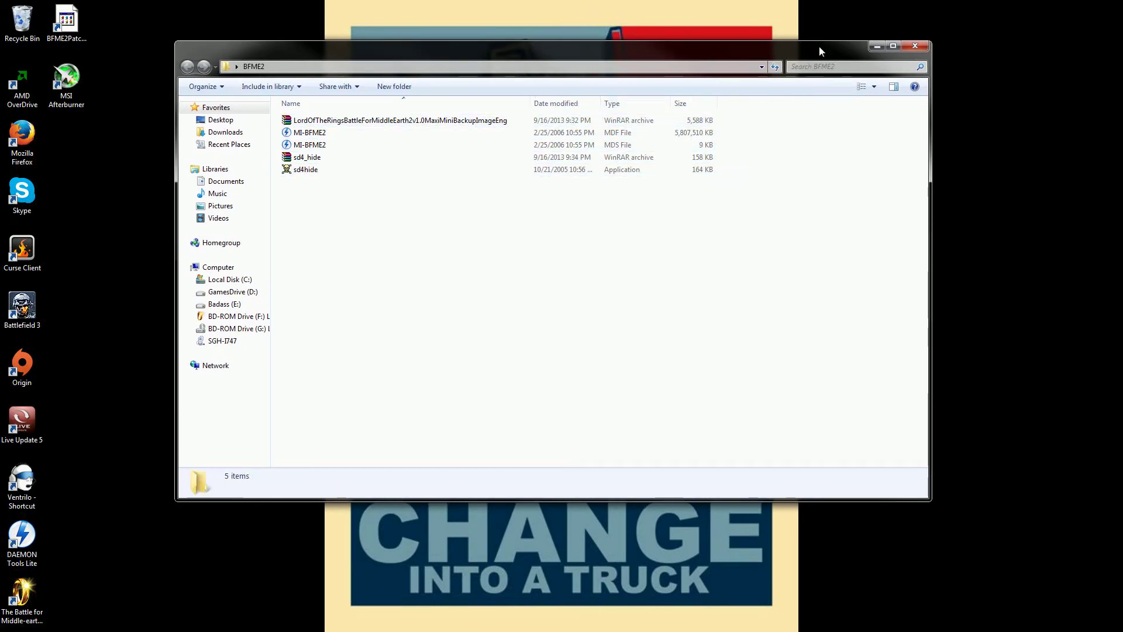
drag(819, 45, 785, 85)
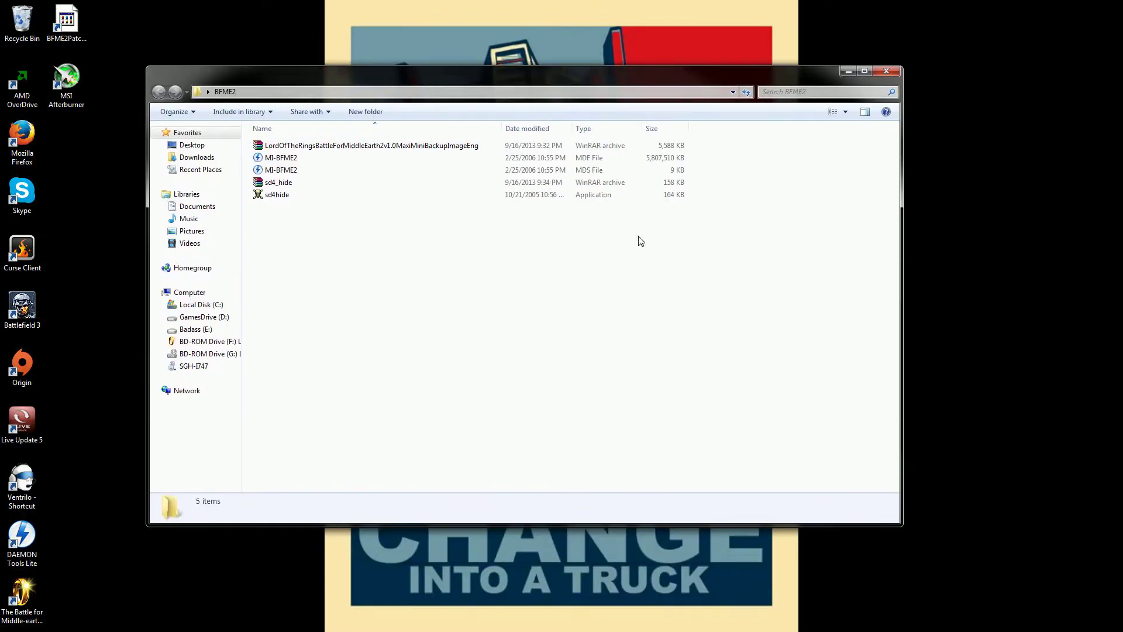
drag(616, 234, 486, 144)
click(543, 313)
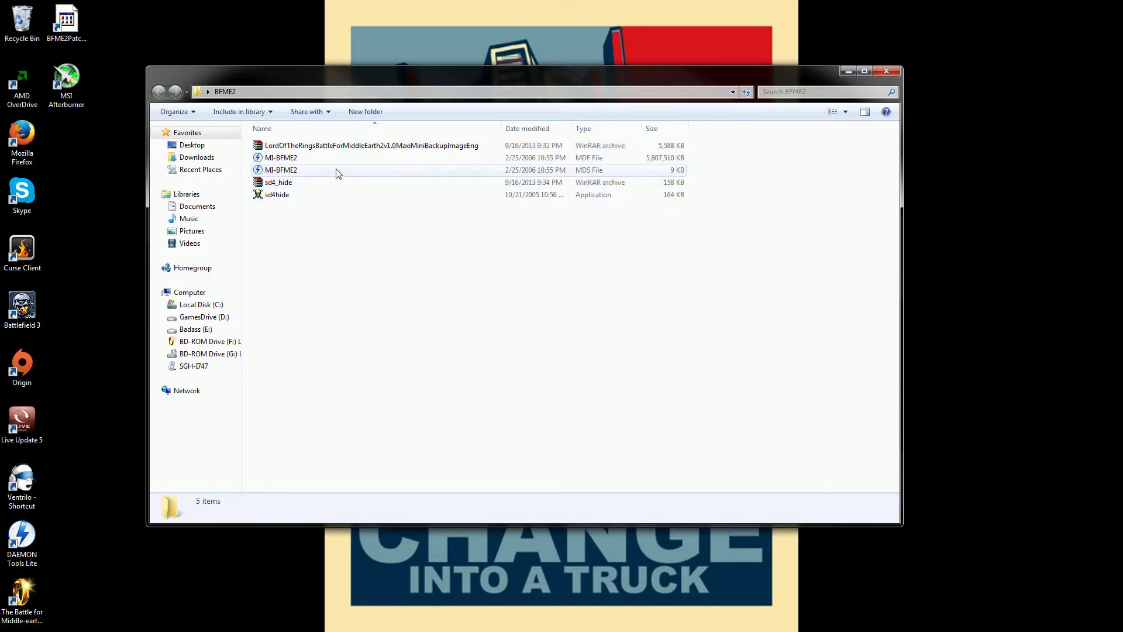
Open the mini backup image archive in WinRAR and select the MI-BFME2 image files
double_click(346, 146)
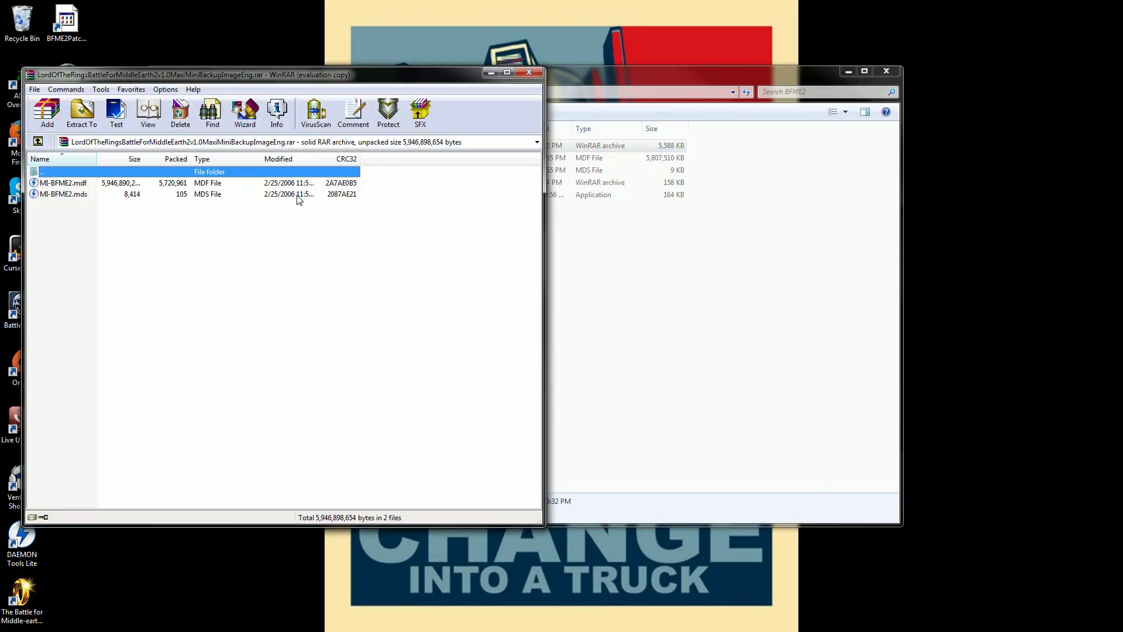
drag(607, 98, 769, 168)
click(191, 204)
drag(192, 205, 224, 172)
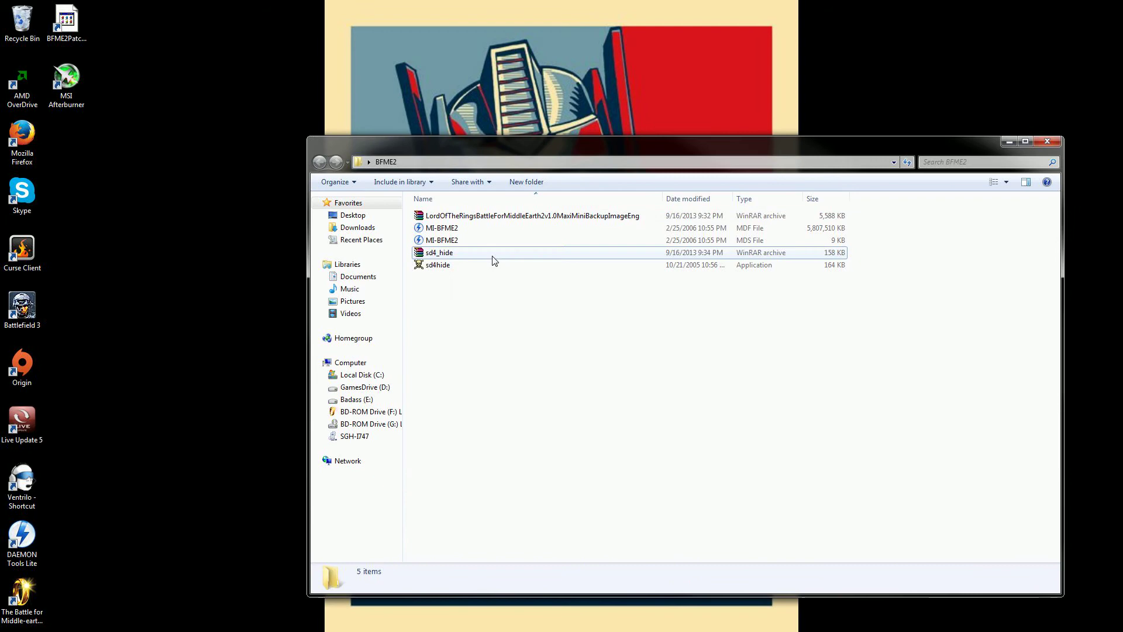
Open sd4_hide.rar, select sd4hide.exe, then close the archive and the BFME2 folder
double_click(493, 253)
click(195, 183)
click(621, 171)
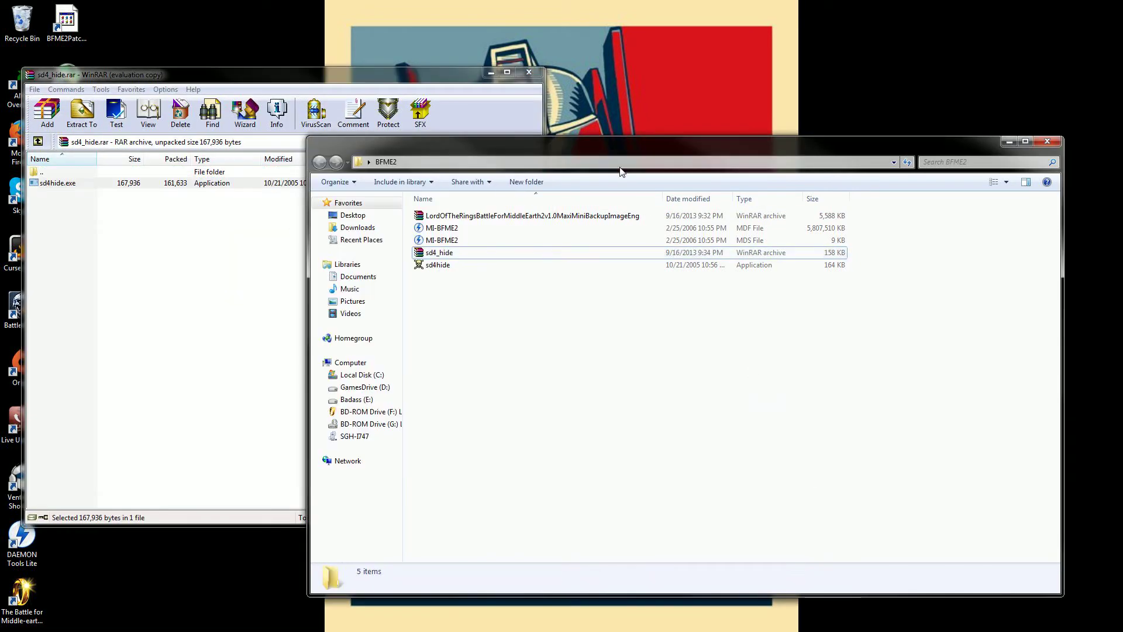
click(529, 71)
click(1047, 141)
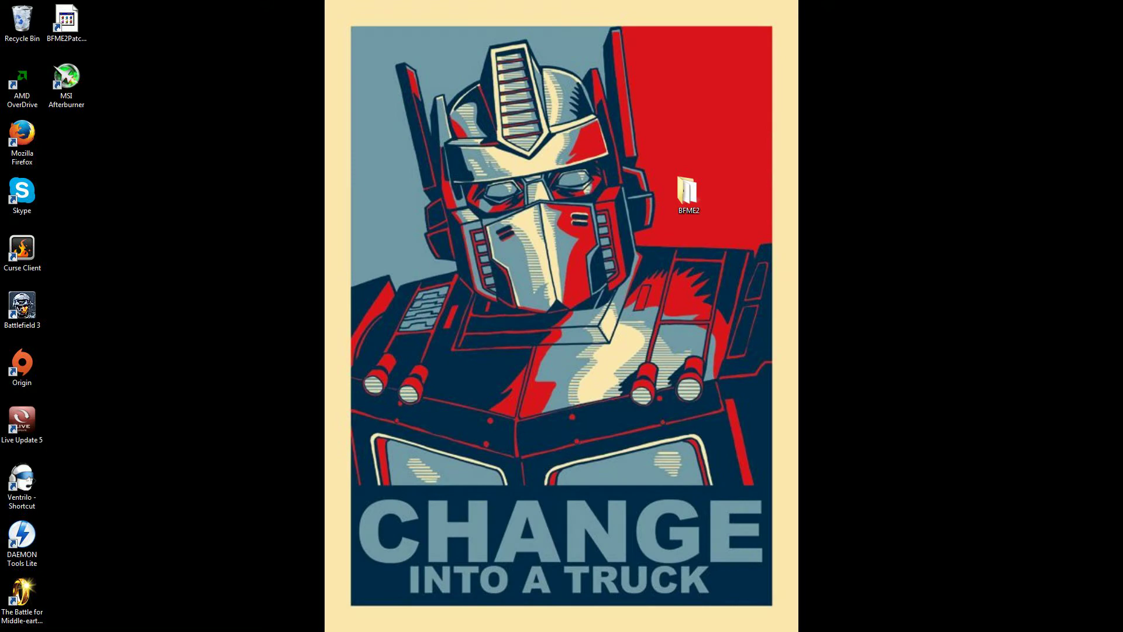
Remove the rld-bme2.iso and MI-BFME2.mds images from the Image Catalog
drag(902, 196, 799, 196)
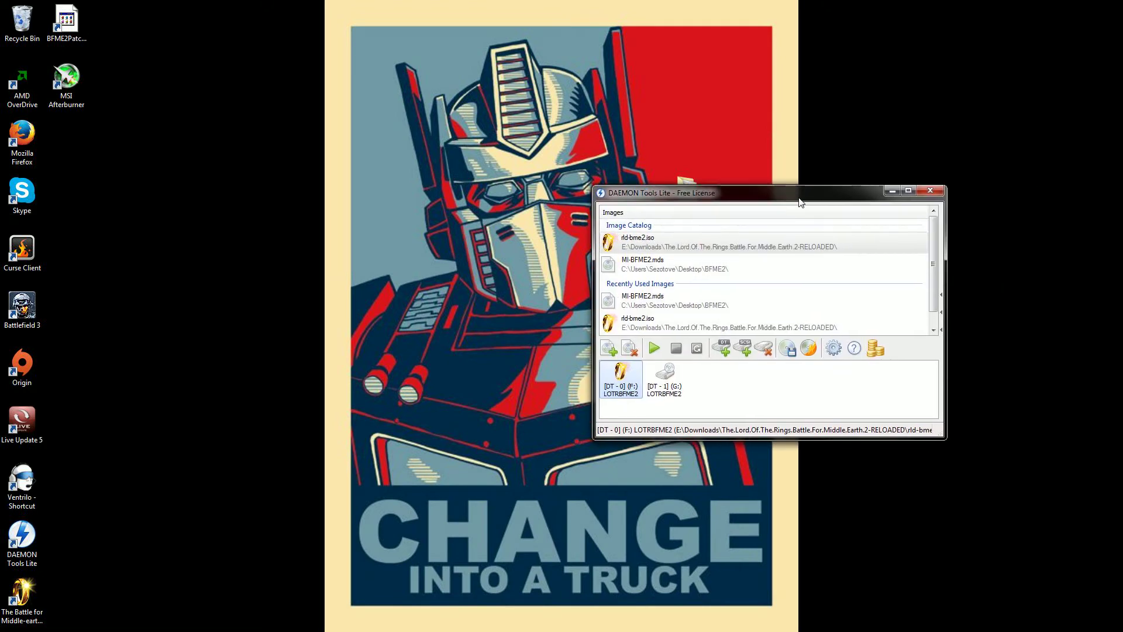
click(690, 404)
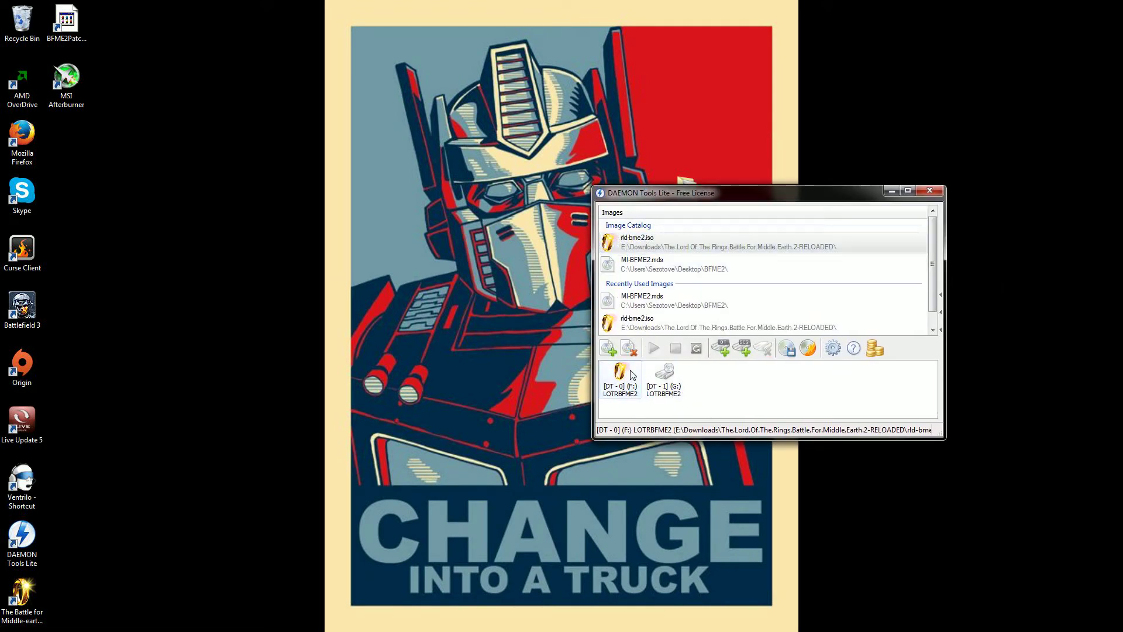
click(630, 350)
click(771, 346)
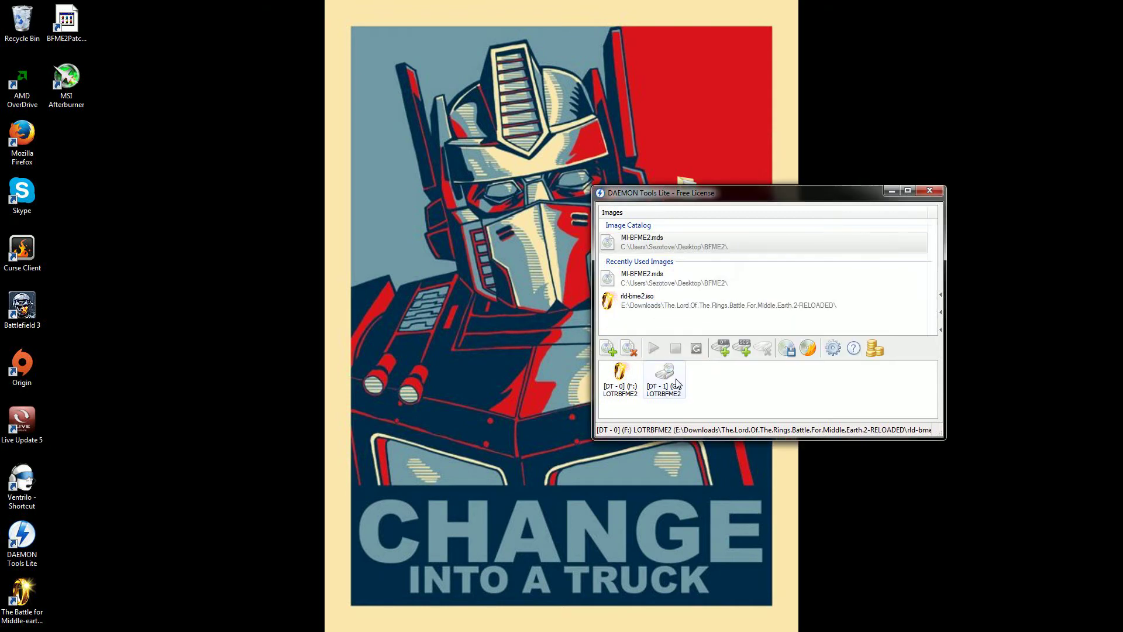
click(629, 350)
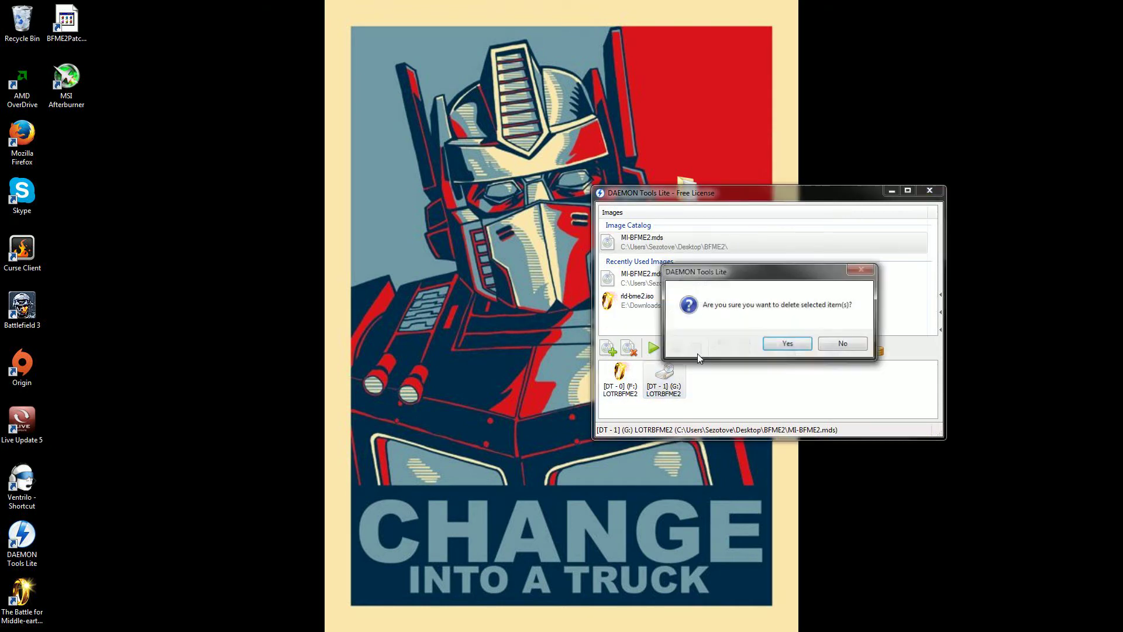
click(775, 348)
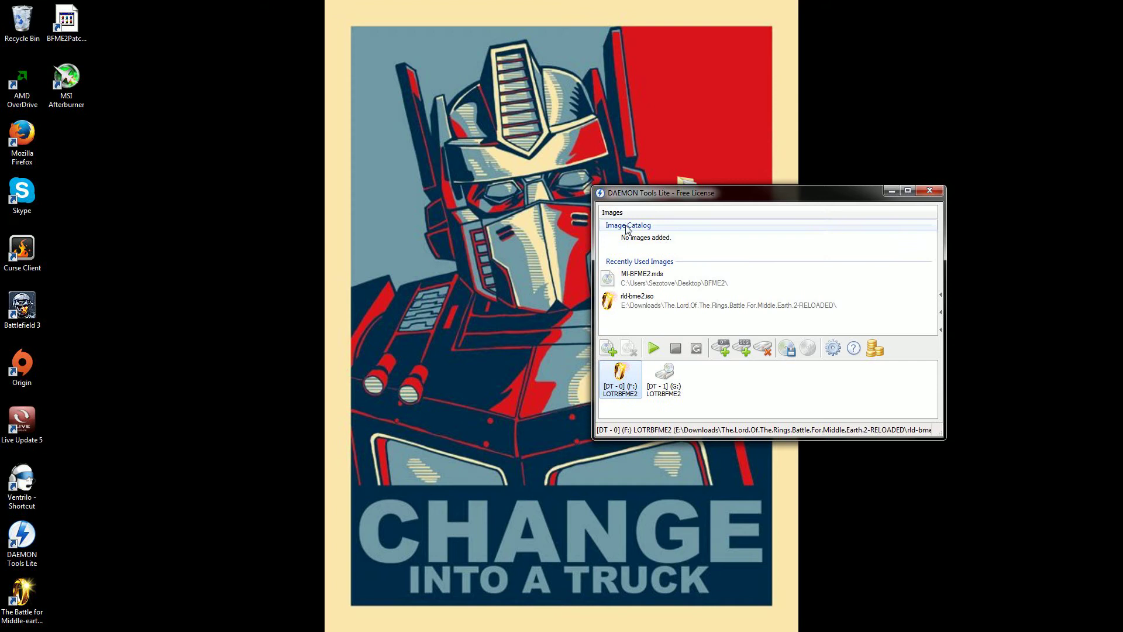
Remove the F: and G: virtual drives, confirming each removal
click(647, 280)
click(641, 377)
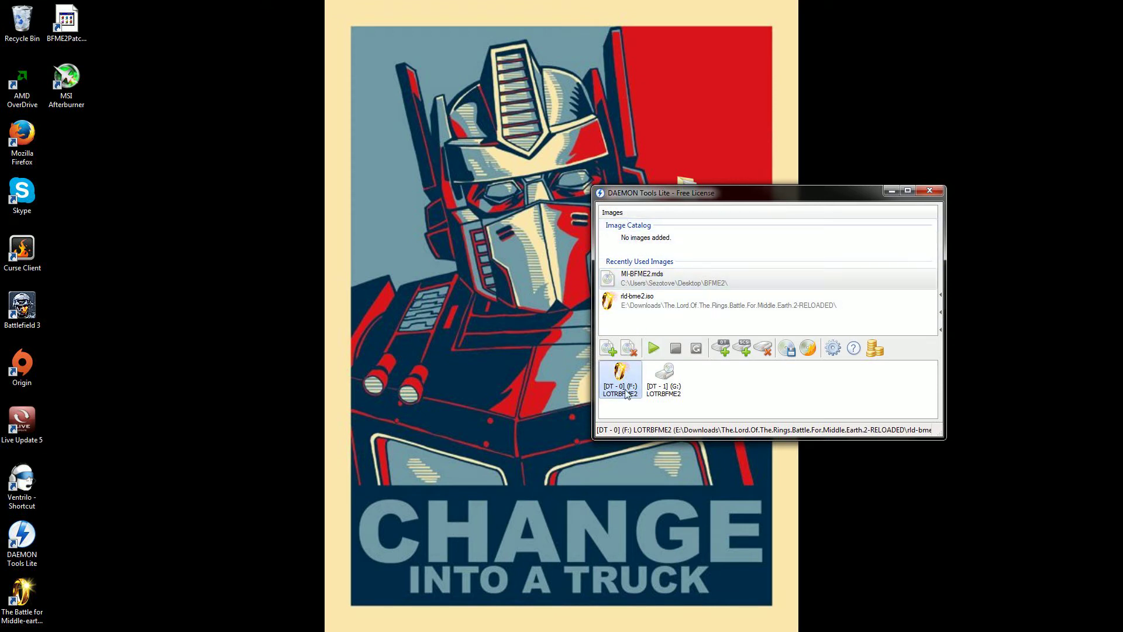
click(763, 349)
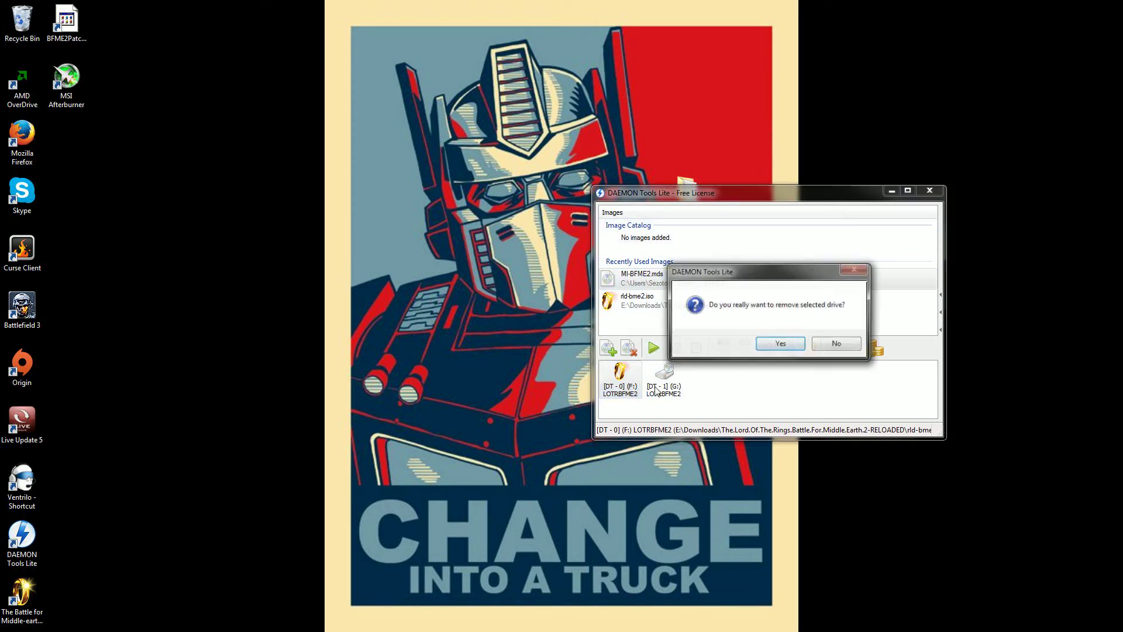
click(773, 345)
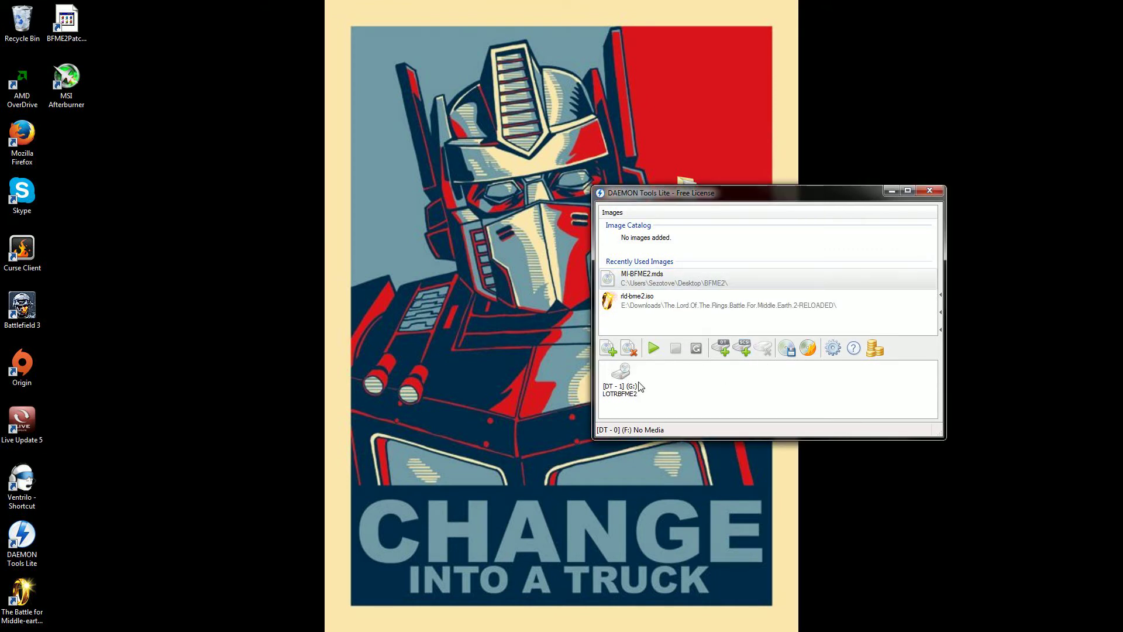
click(621, 392)
click(763, 349)
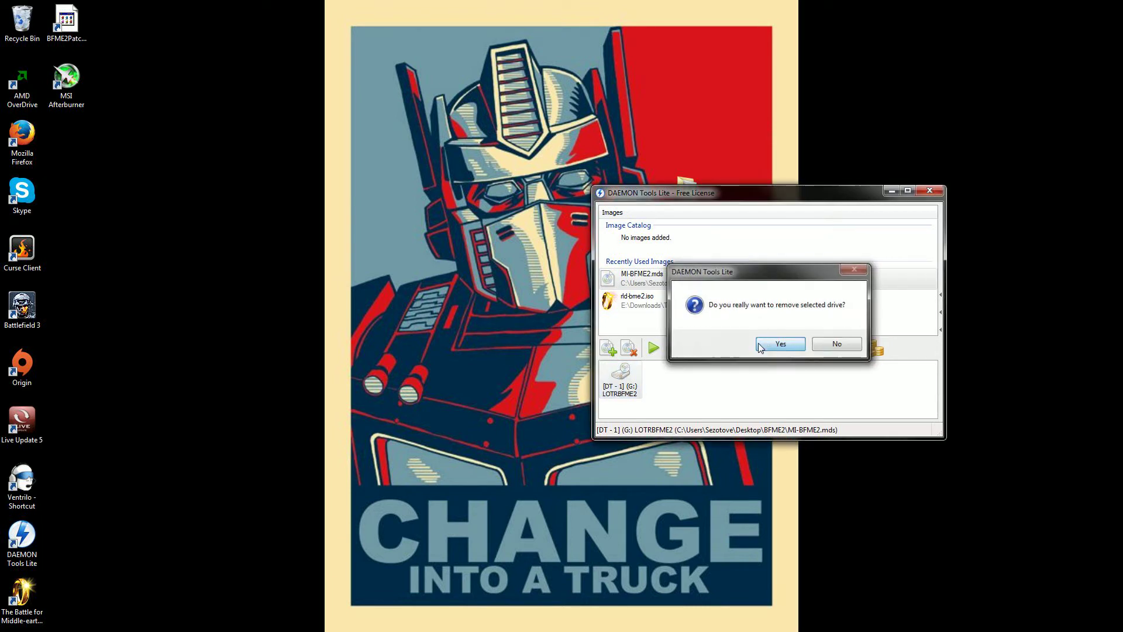
key(Return)
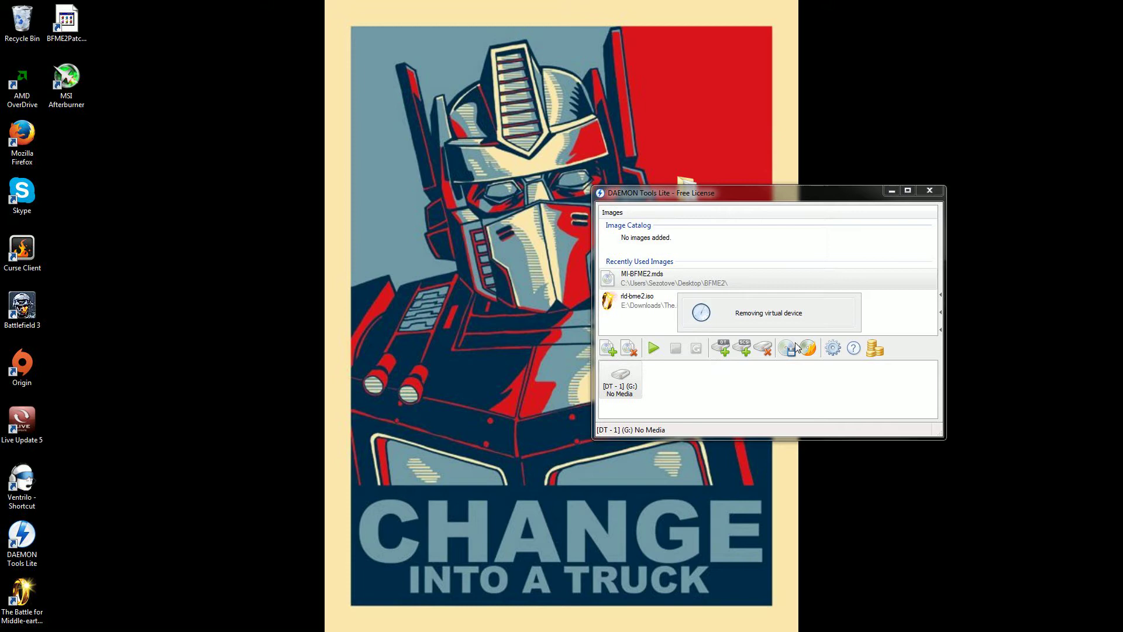
click(654, 281)
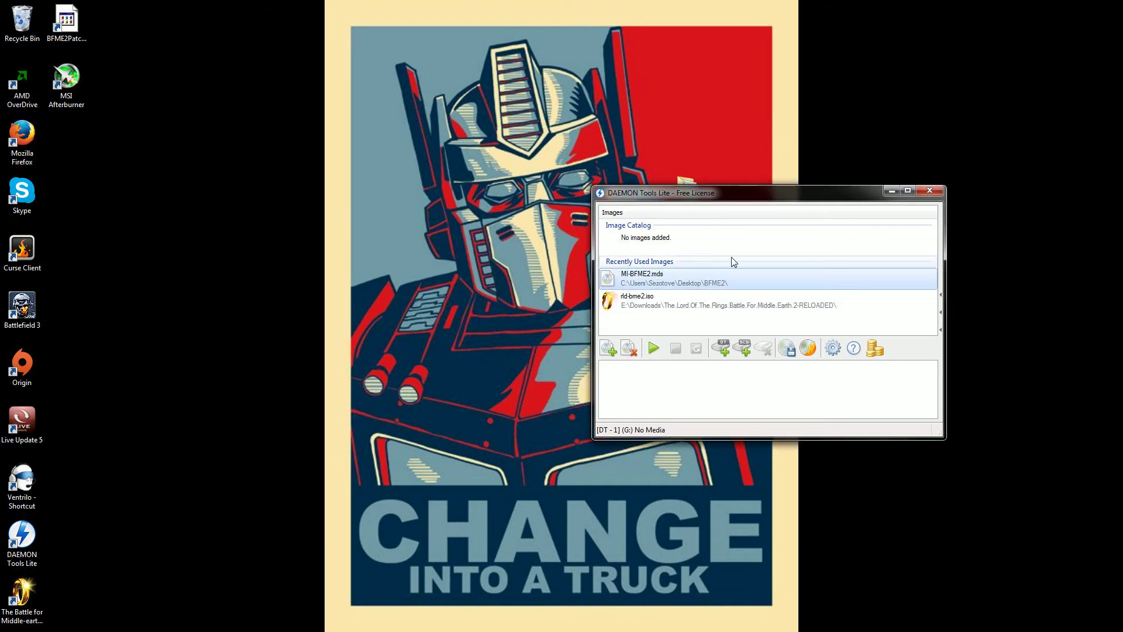
Start Add Image, browse to Badass (E:) > Downloads > the RELOADED folder, and pick rld-bme2
click(610, 349)
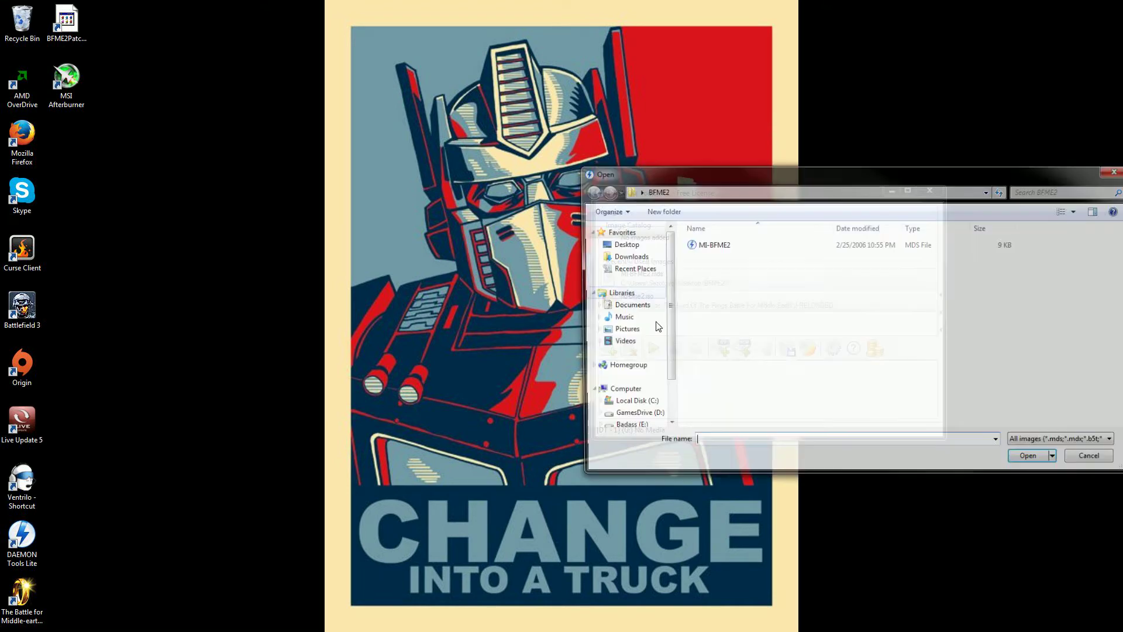
drag(774, 174, 475, 48)
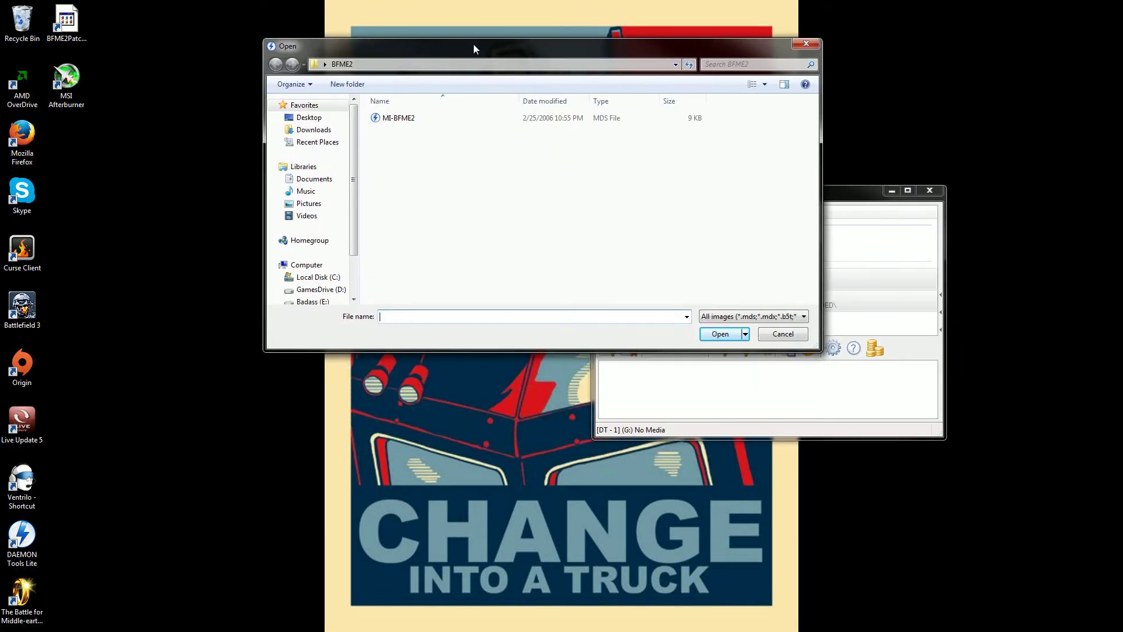
drag(356, 160, 350, 227)
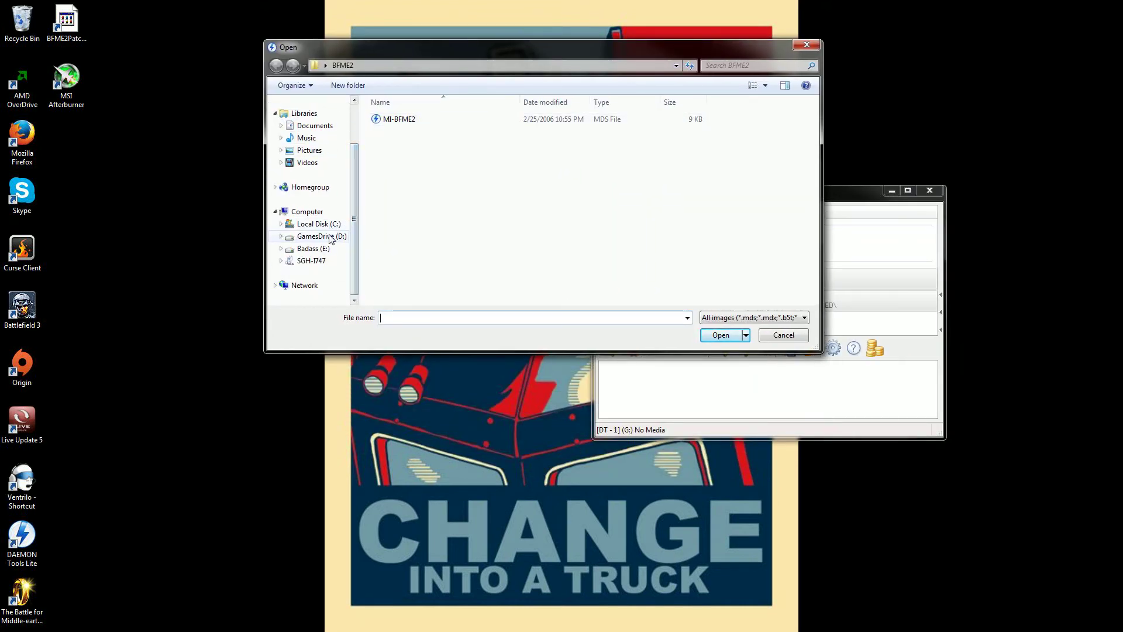
click(316, 249)
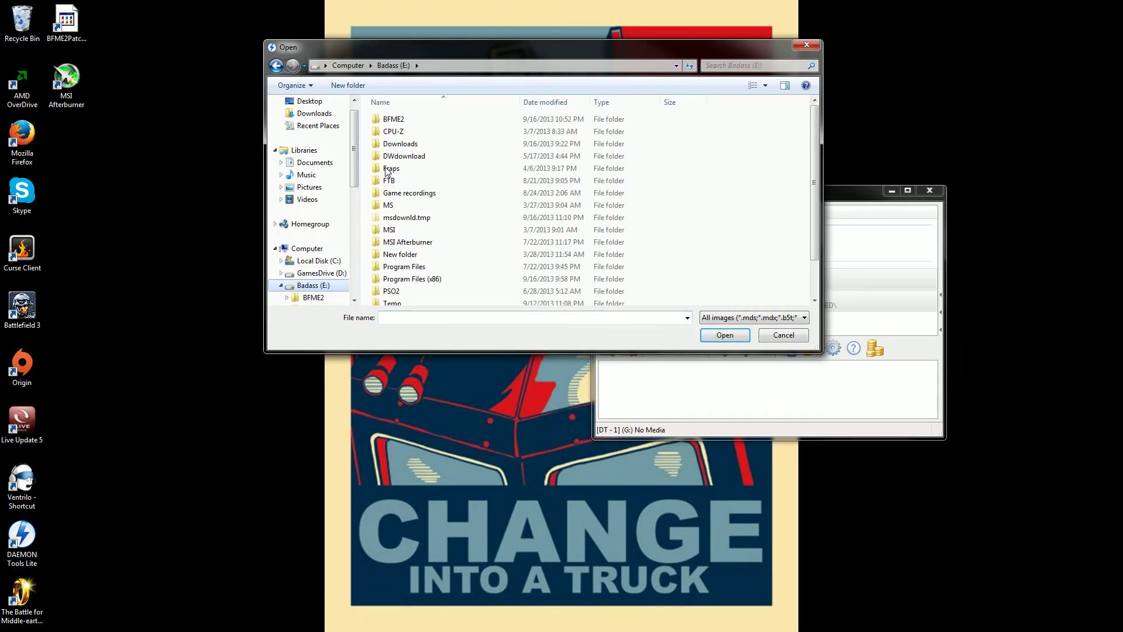
double_click(425, 146)
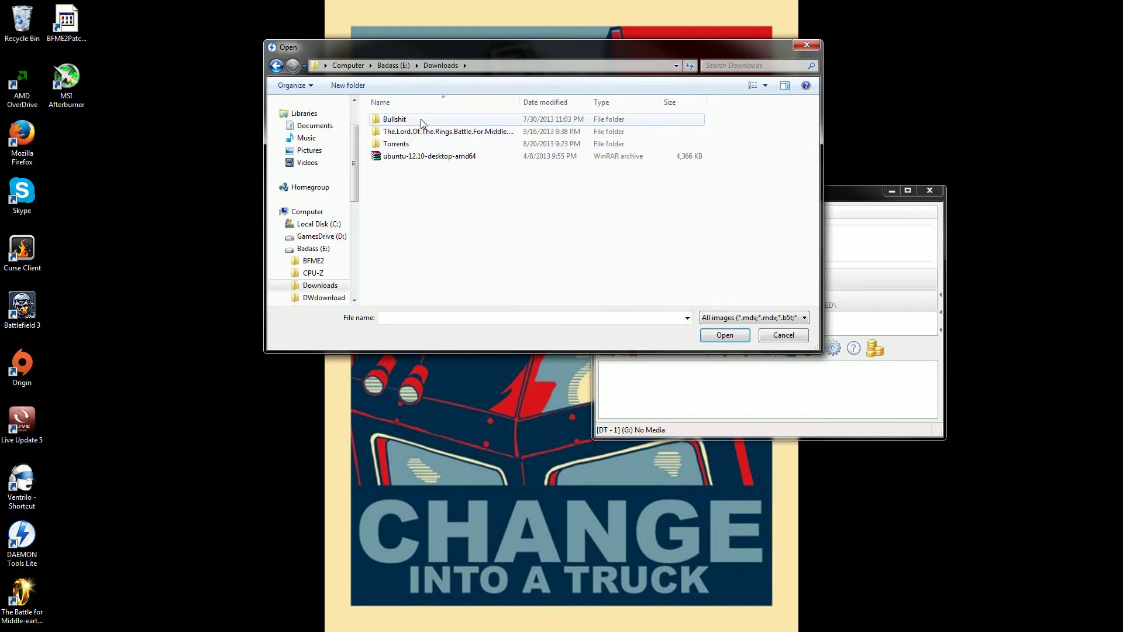
double_click(430, 131)
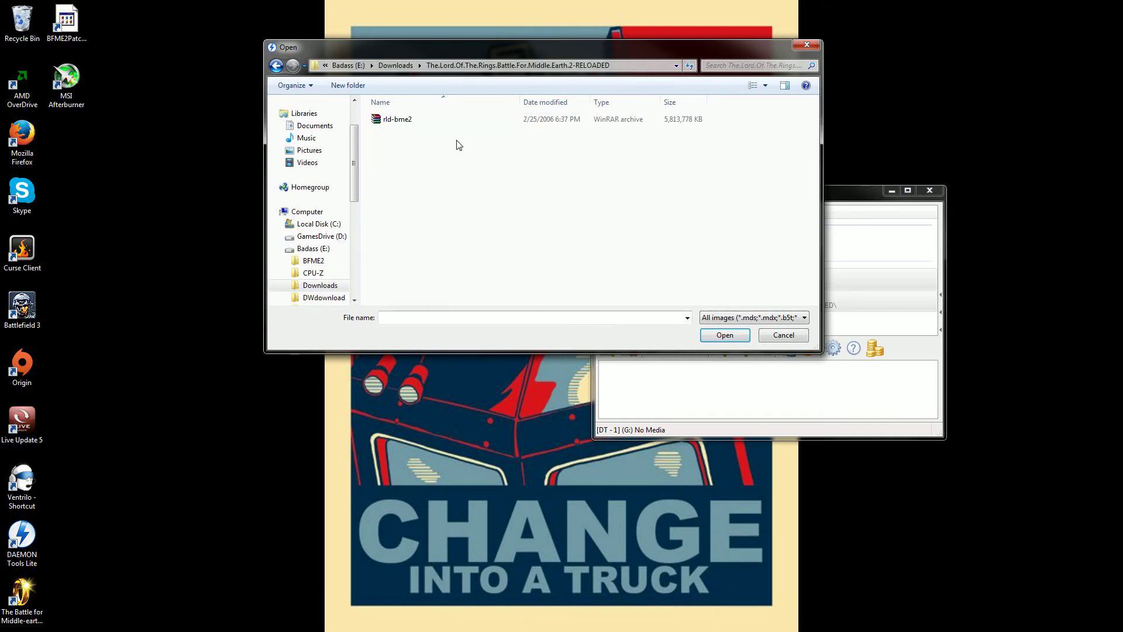
click(445, 121)
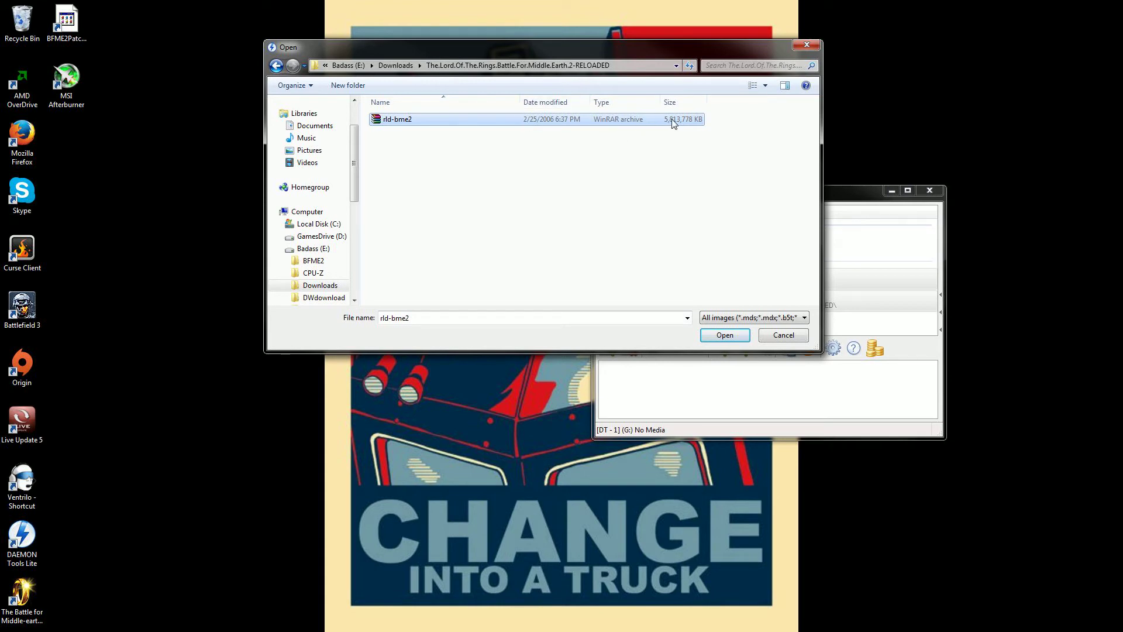
Add rld-bme2.iso to the catalog and try adding a virtual drive, declining the SPTD driver install
click(744, 339)
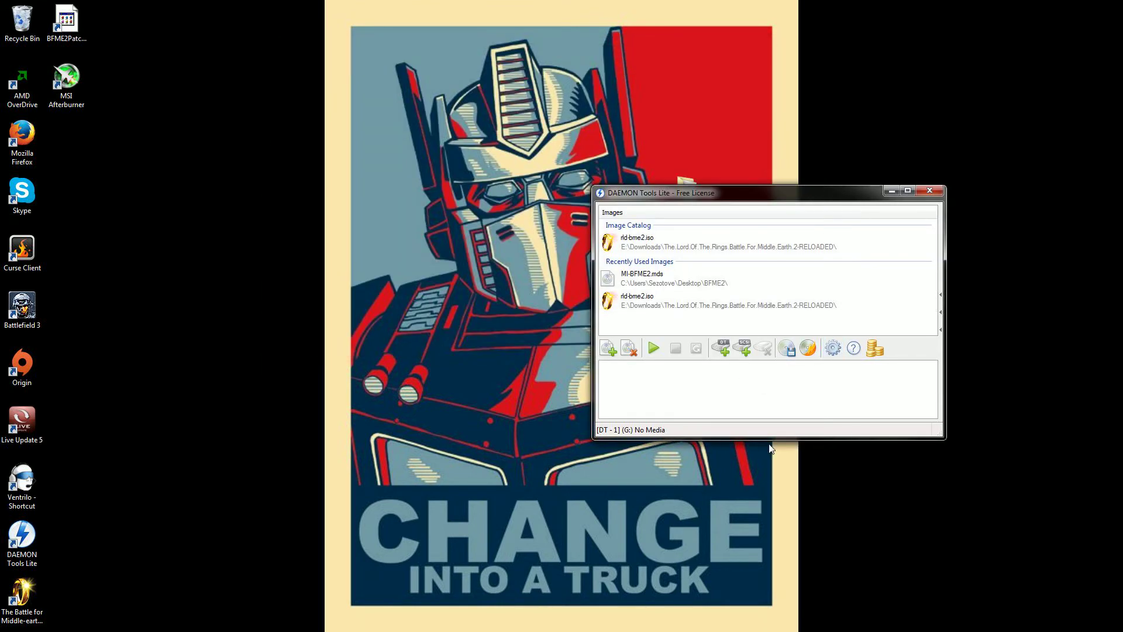
click(658, 254)
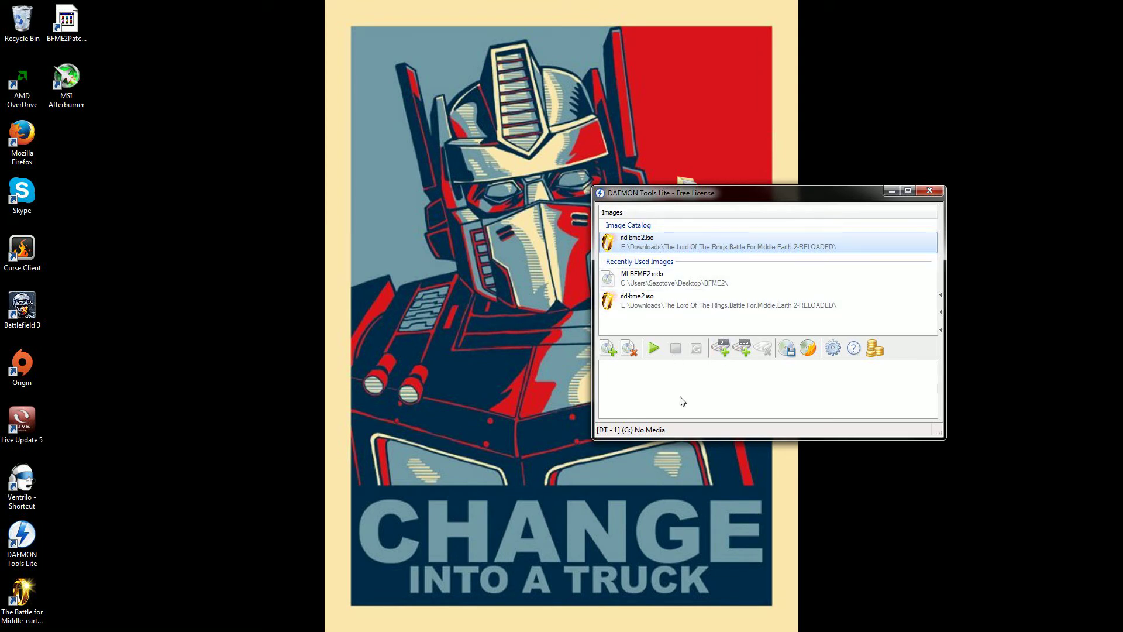
click(654, 349)
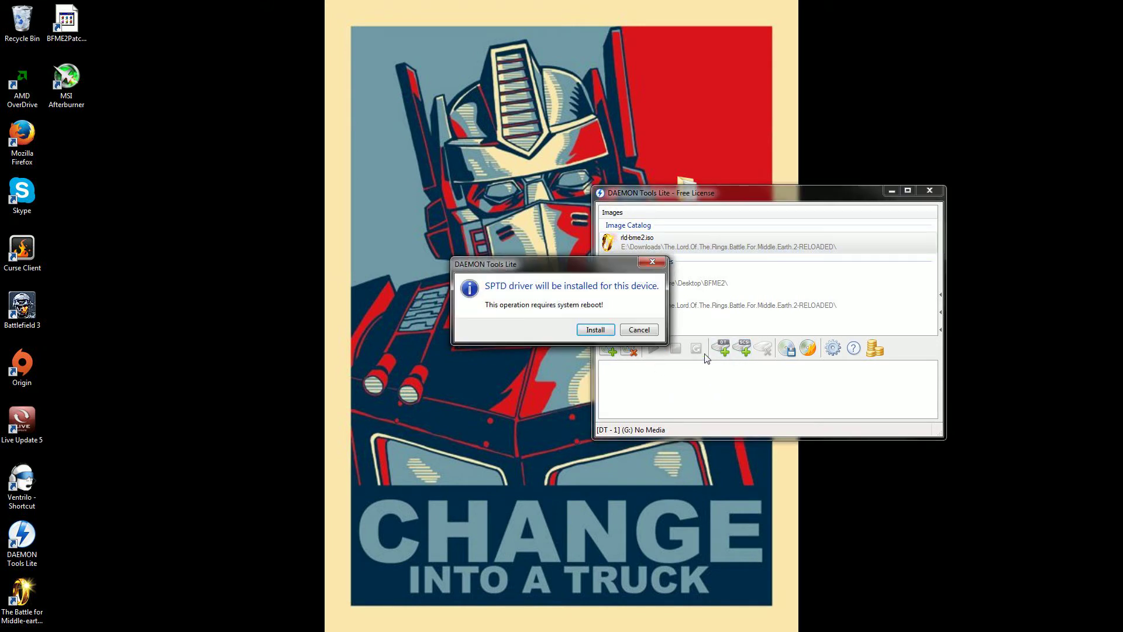
click(639, 330)
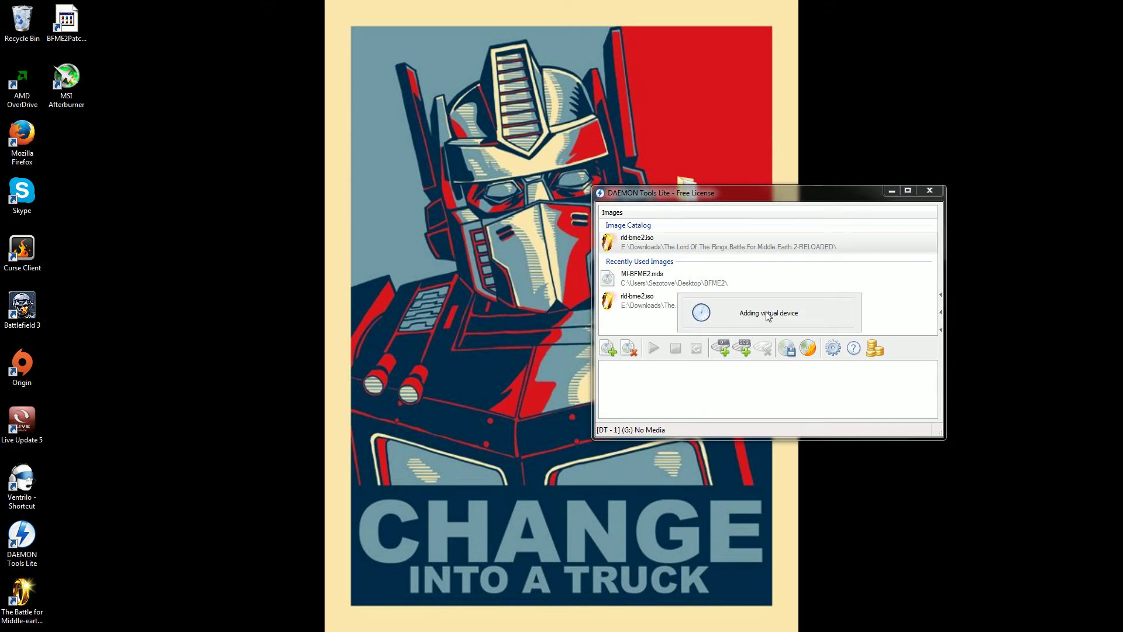
Keep the new drive instead of removing it, and add a second DT virtual drive (G:)
right_click(622, 381)
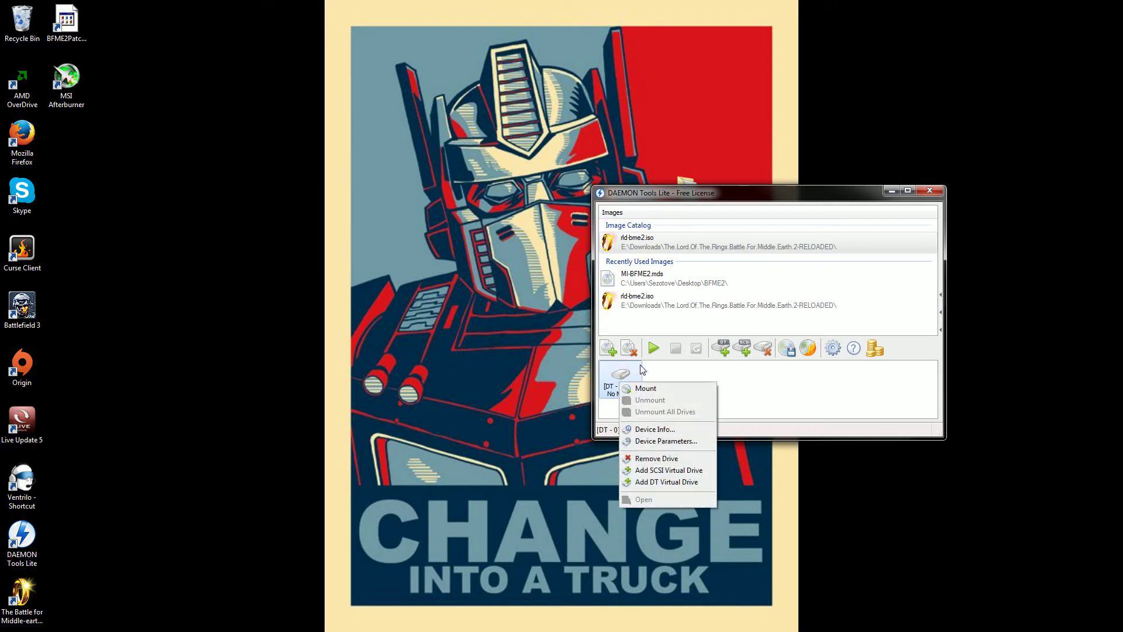
click(763, 384)
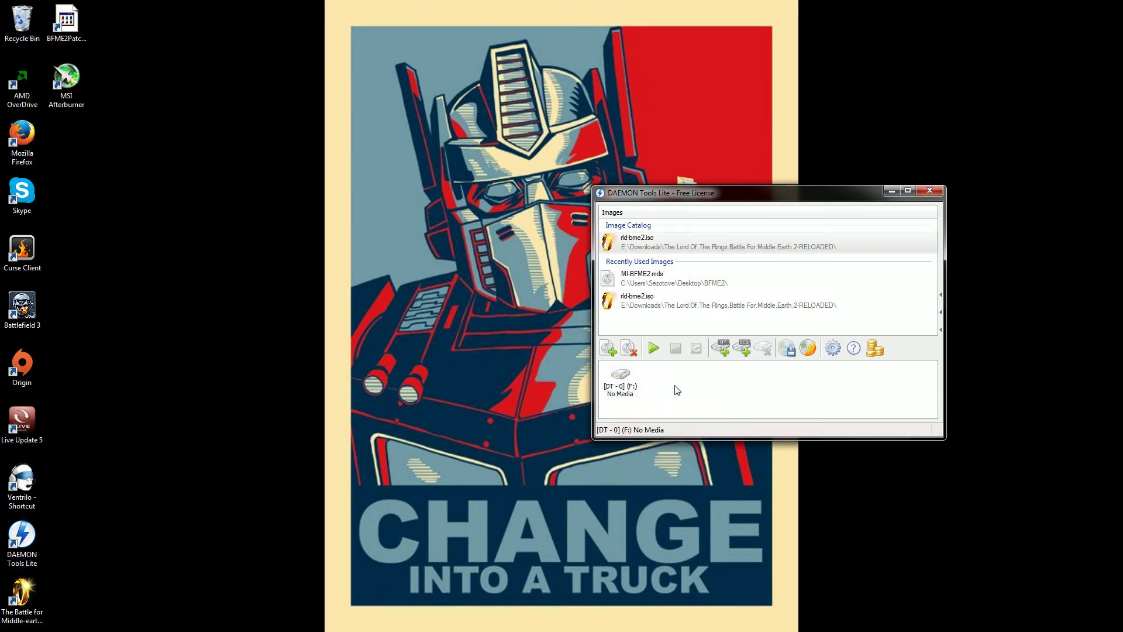
click(767, 347)
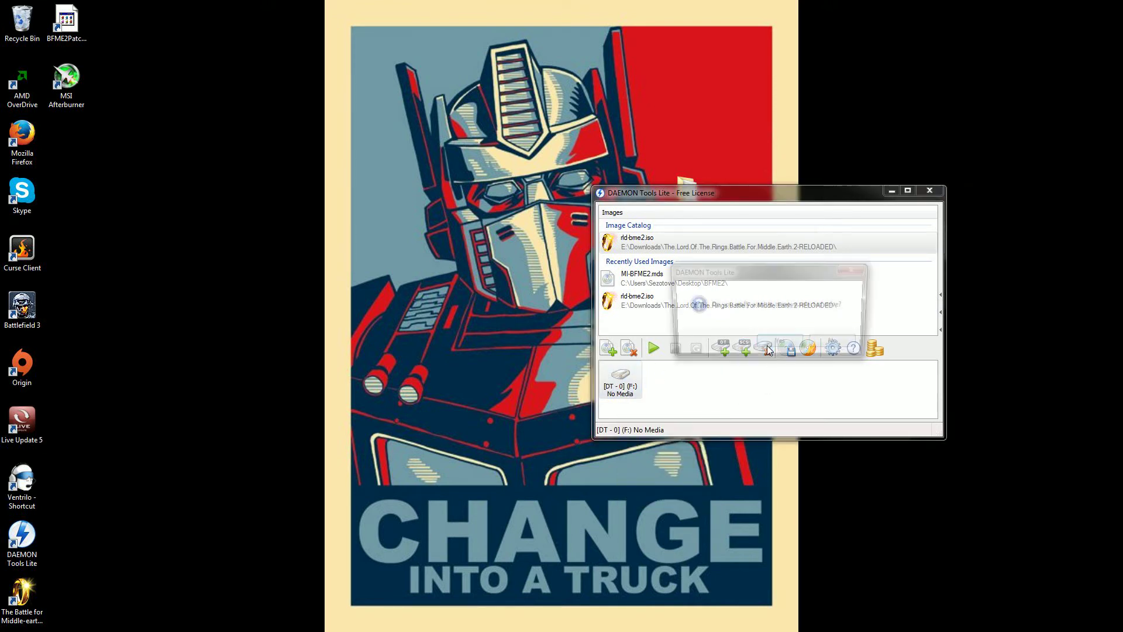
click(831, 346)
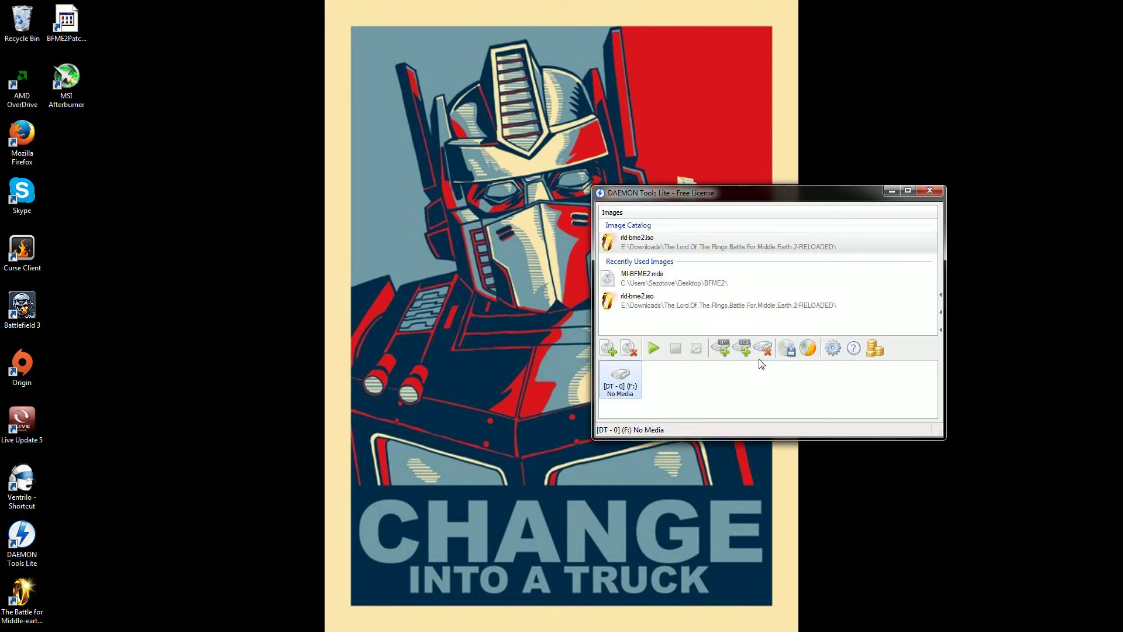
click(720, 347)
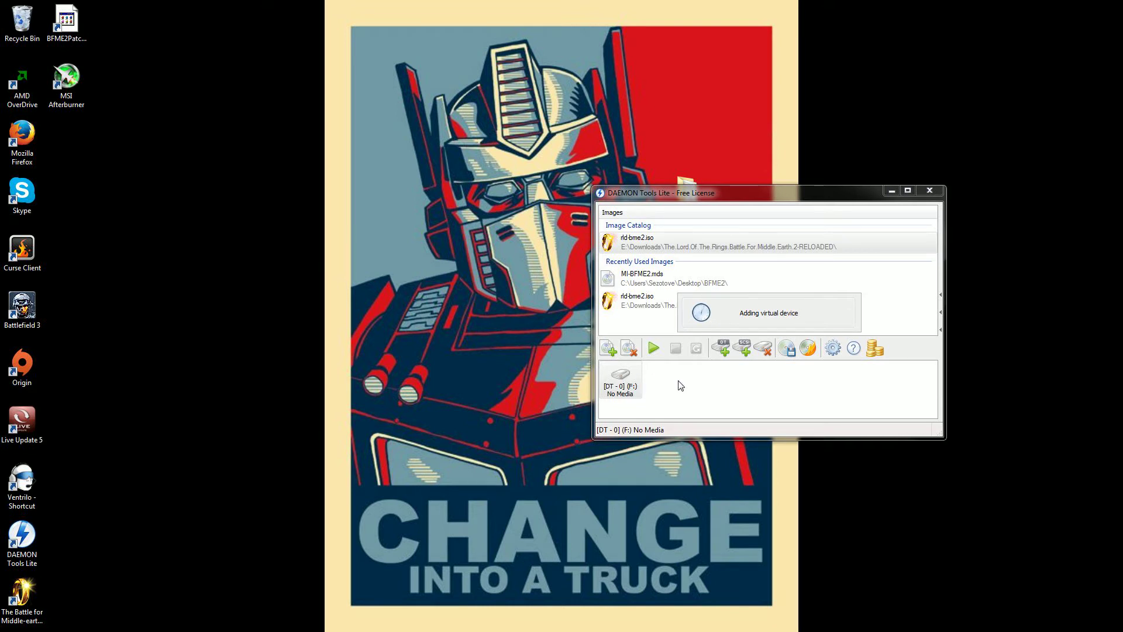
click(622, 379)
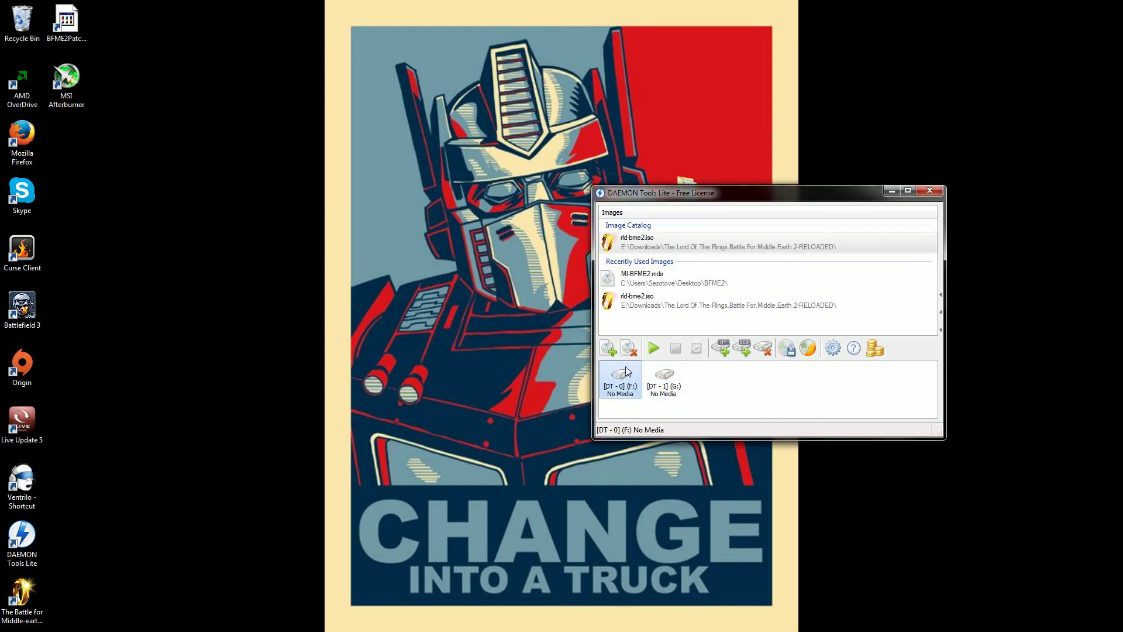
Mount rld-bme2.iso on [DT - 0] (F:), dismiss AutoPlay, and close the auto-started game launcher
click(654, 347)
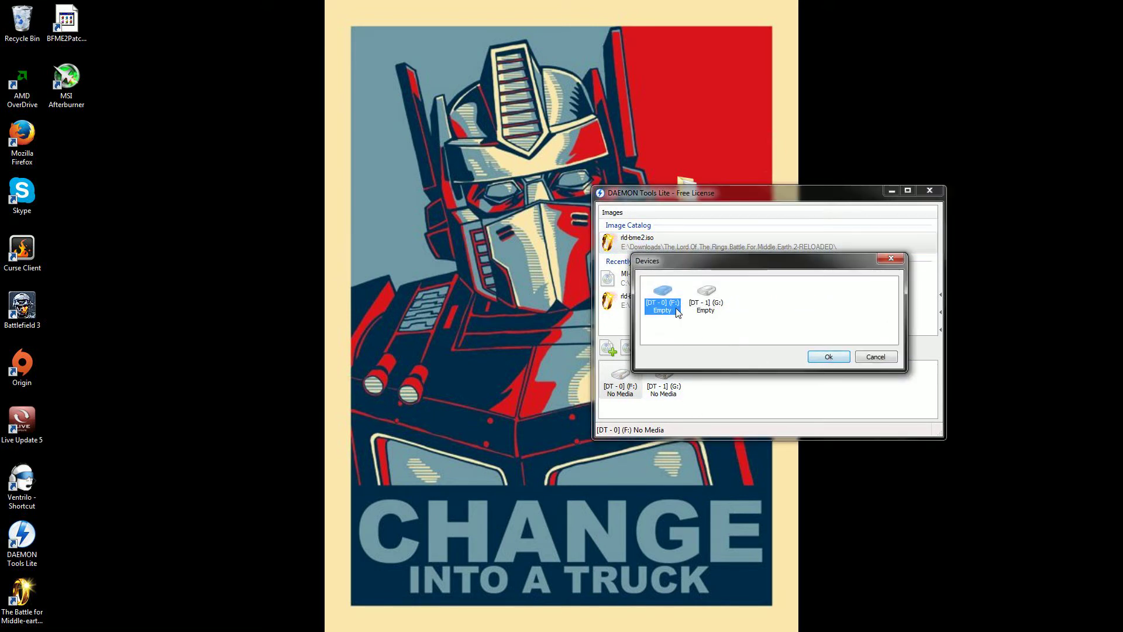
click(838, 357)
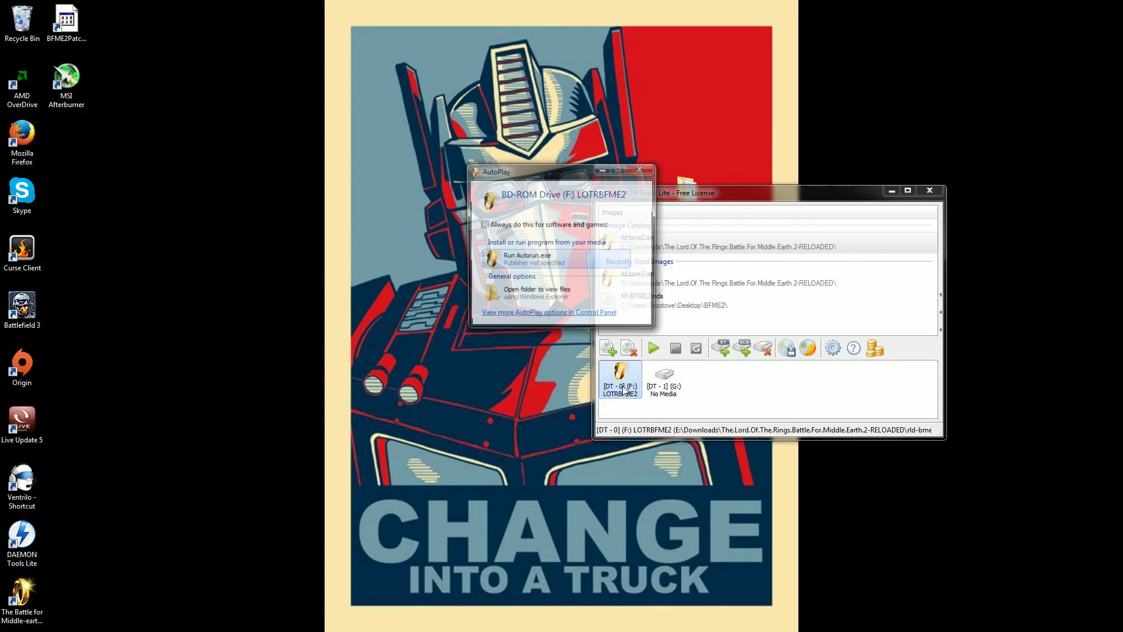
click(641, 169)
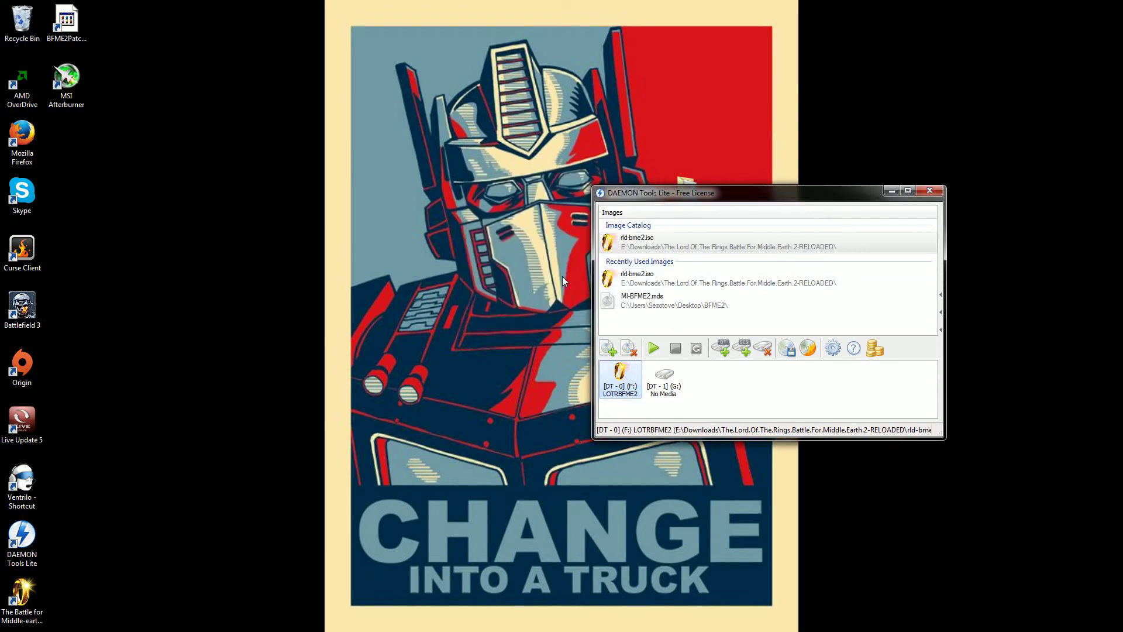
drag(725, 202, 869, 134)
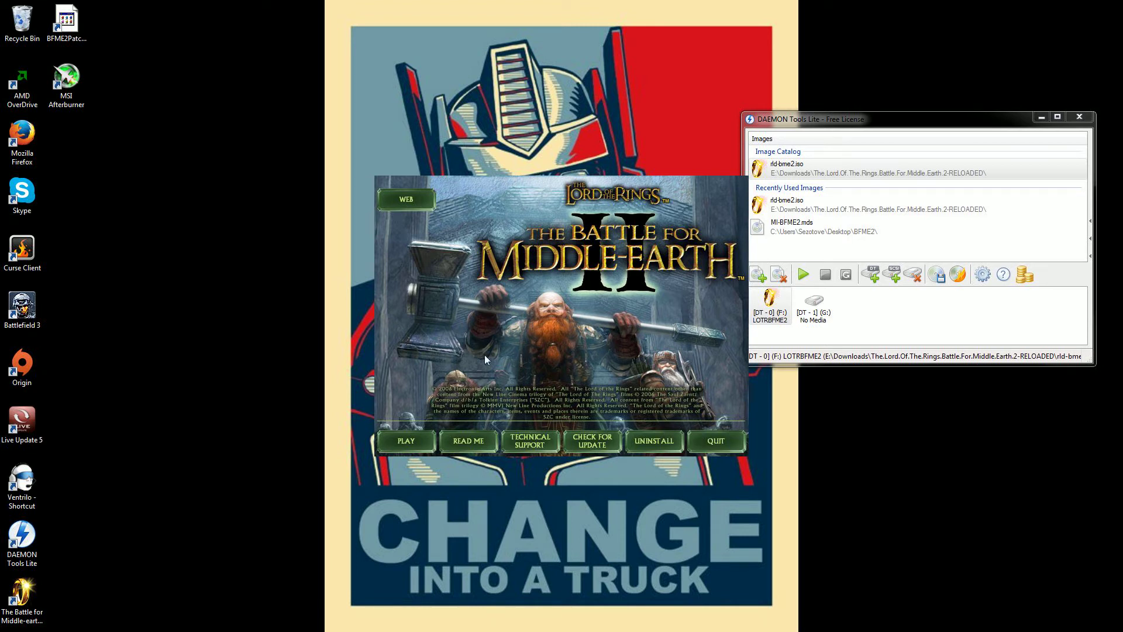
click(716, 441)
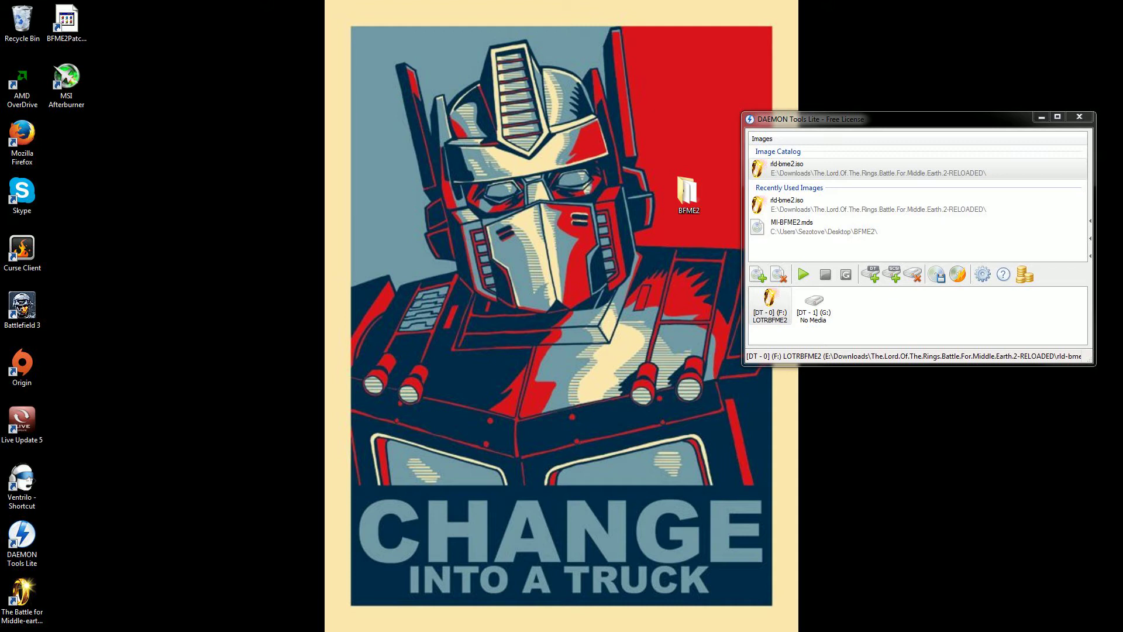
click(614, 199)
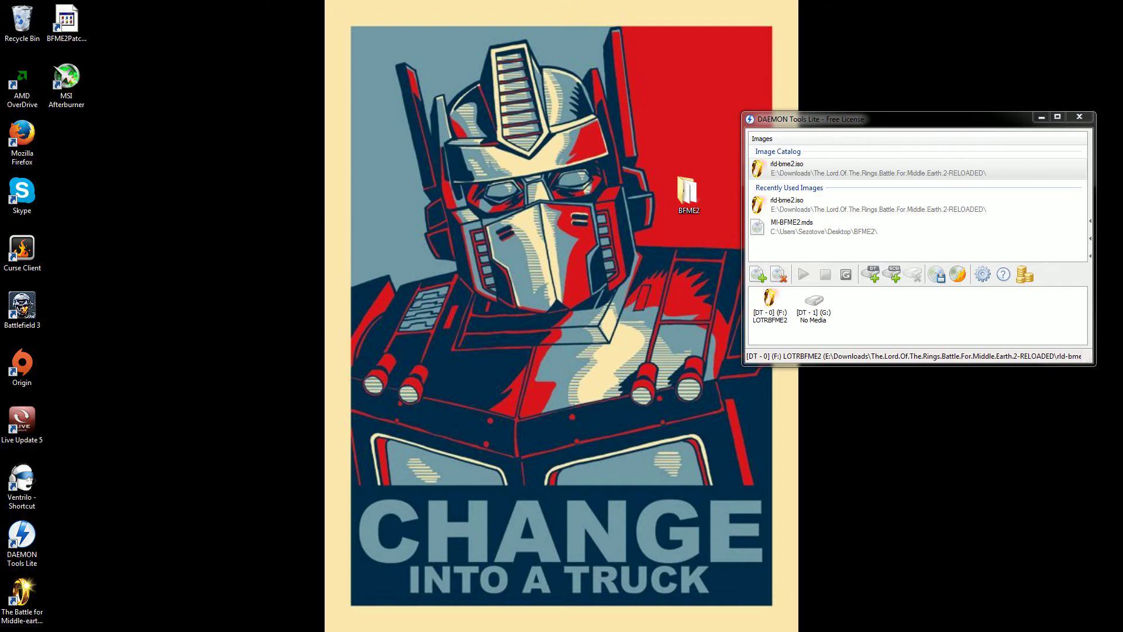
Open the BFME2 game folder on the Badass (E:) drive
double_click(687, 193)
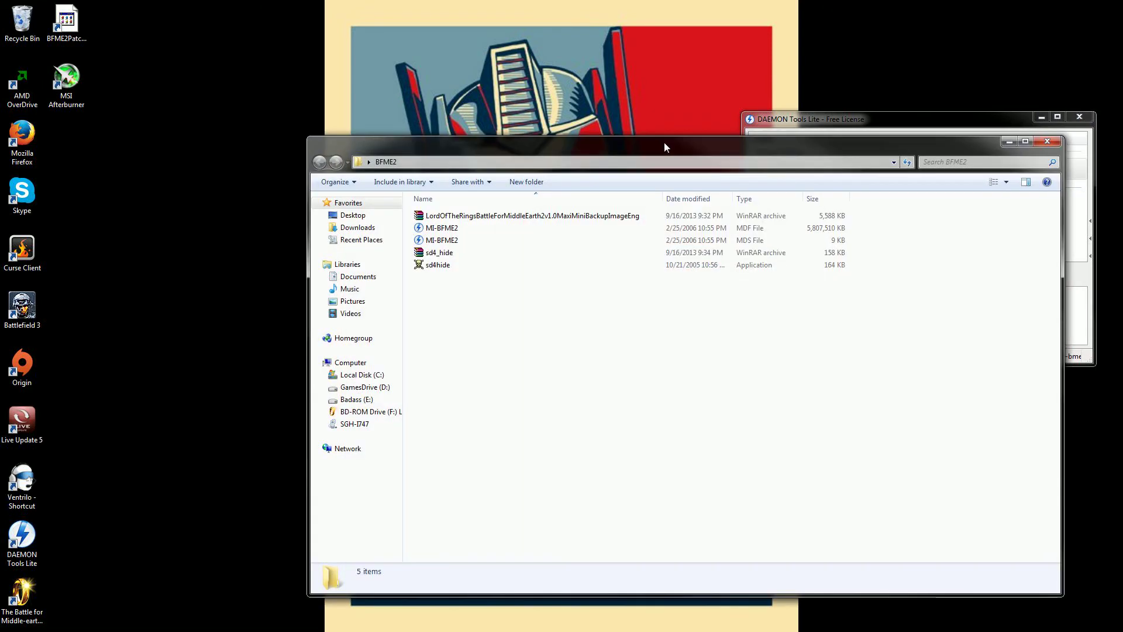
drag(664, 143, 526, 79)
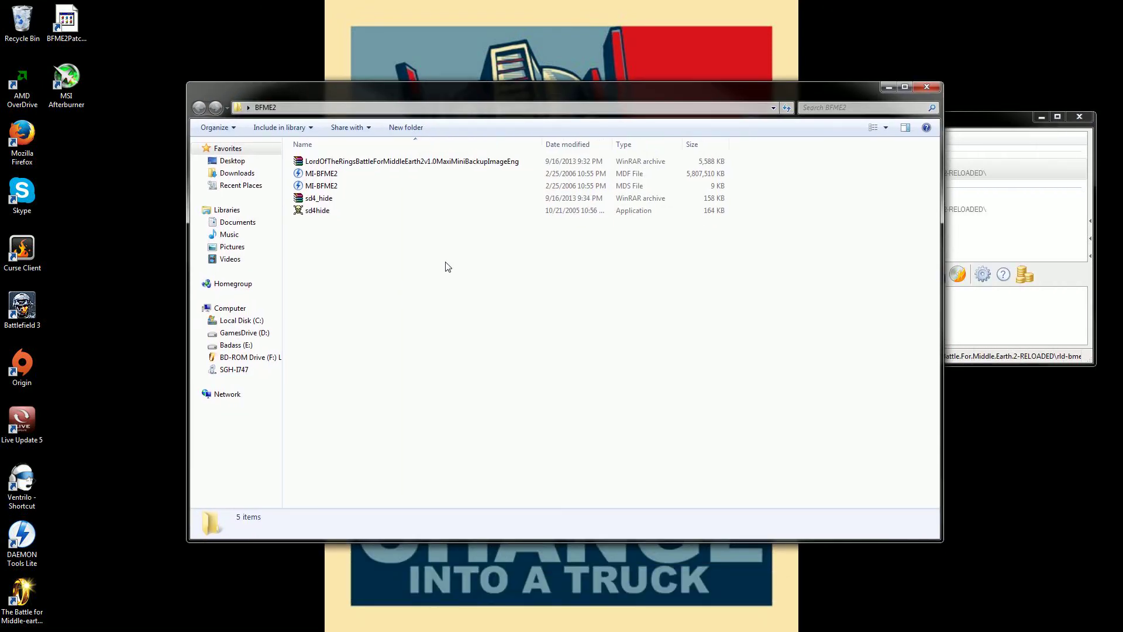
click(254, 331)
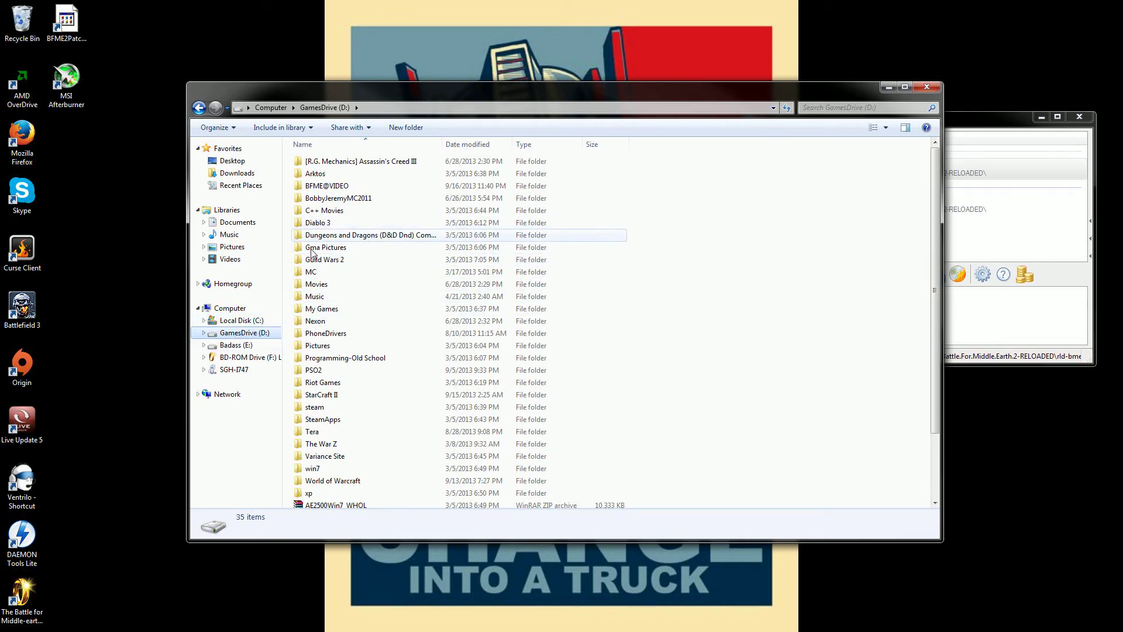
click(235, 345)
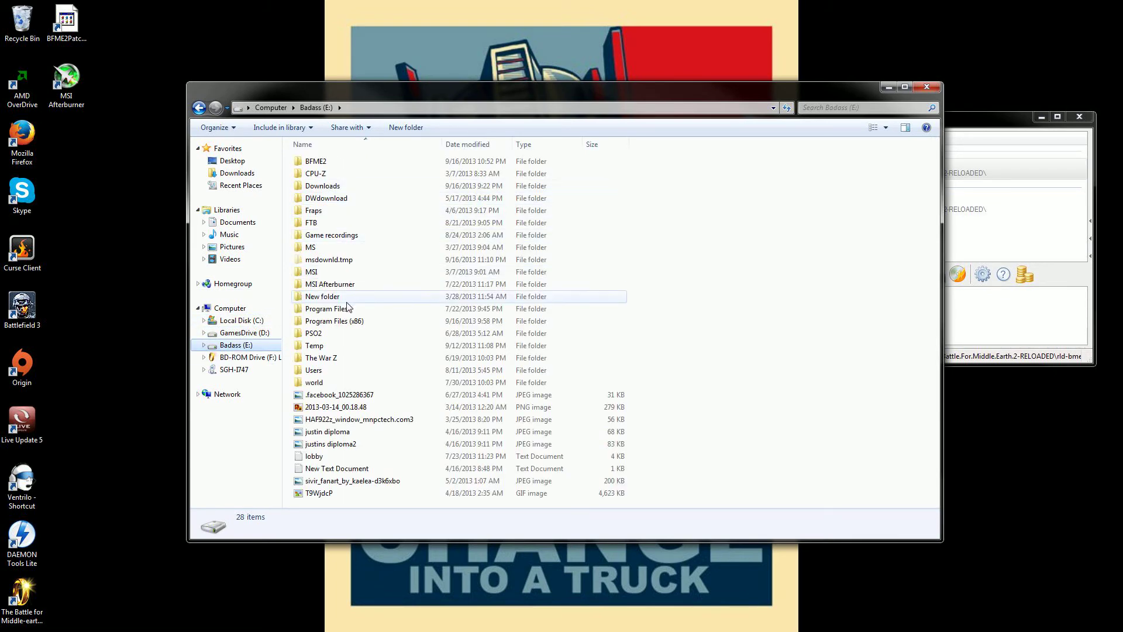
click(350, 323)
double_click(331, 163)
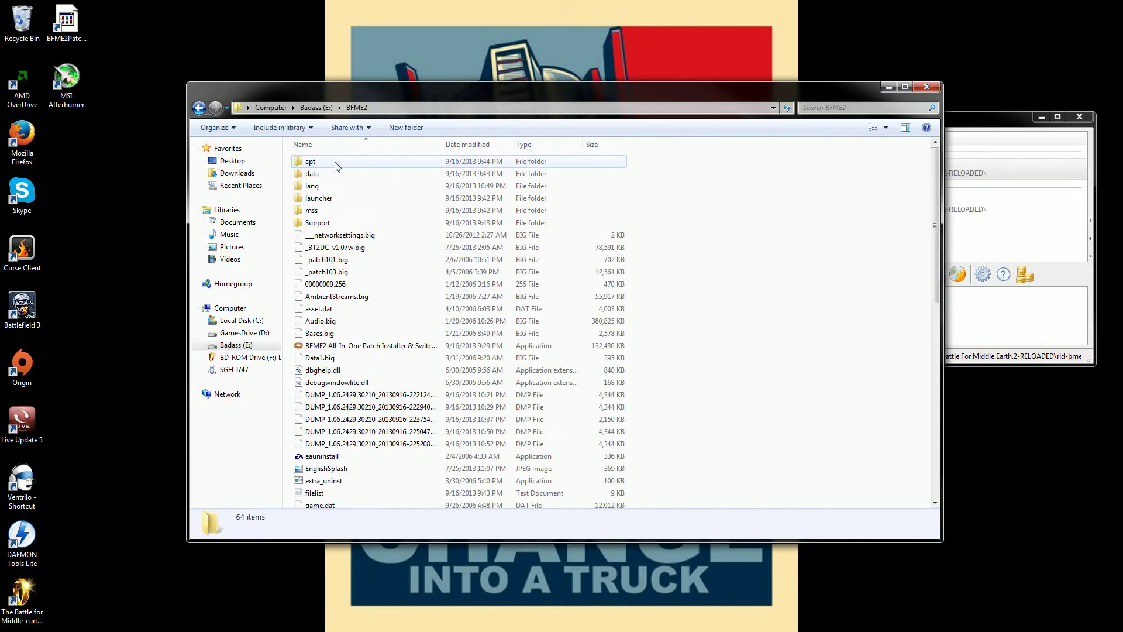
scroll(380, 357, down, 8)
scroll(403, 362, down, 4)
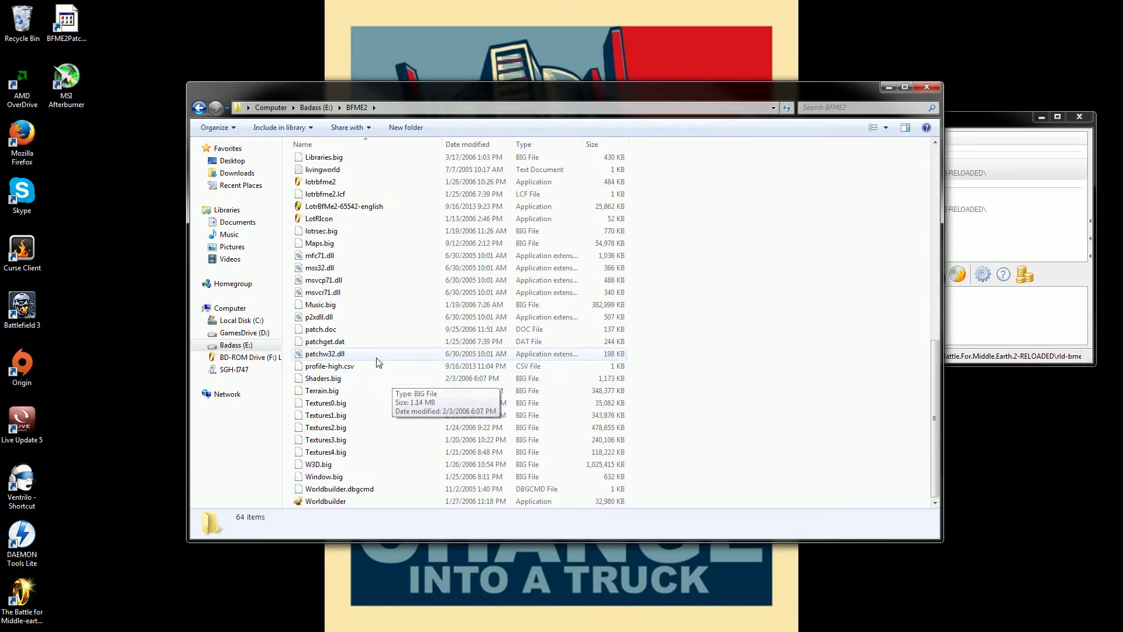
Run the LotrBfMe2-65542-english patch and dismiss its 1.06 patch prompt
double_click(349, 208)
click(594, 332)
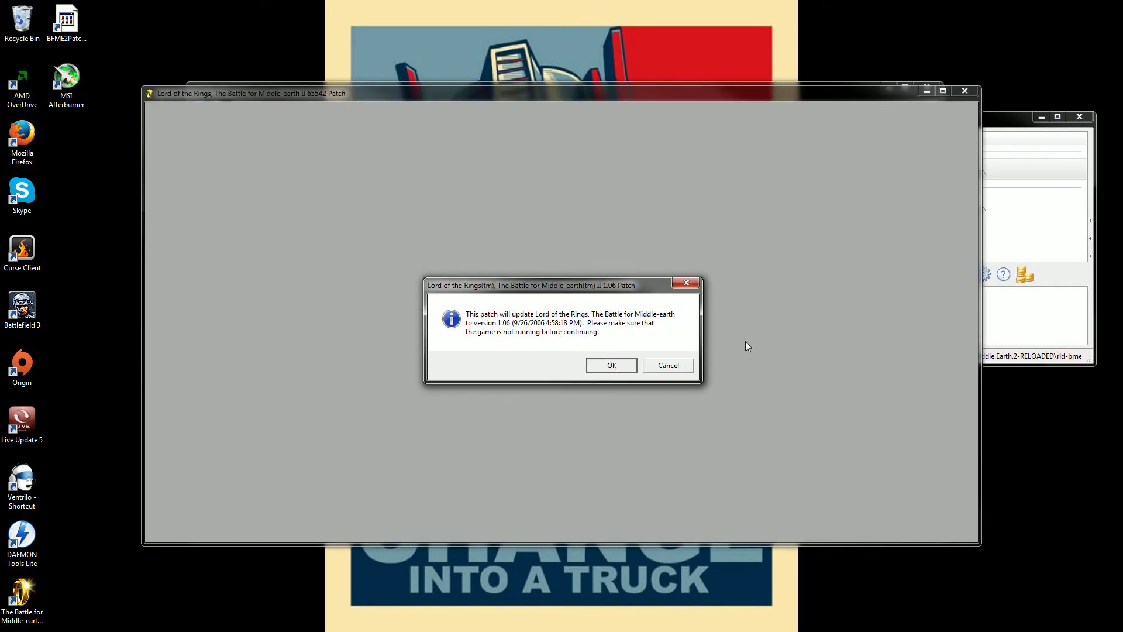
click(669, 365)
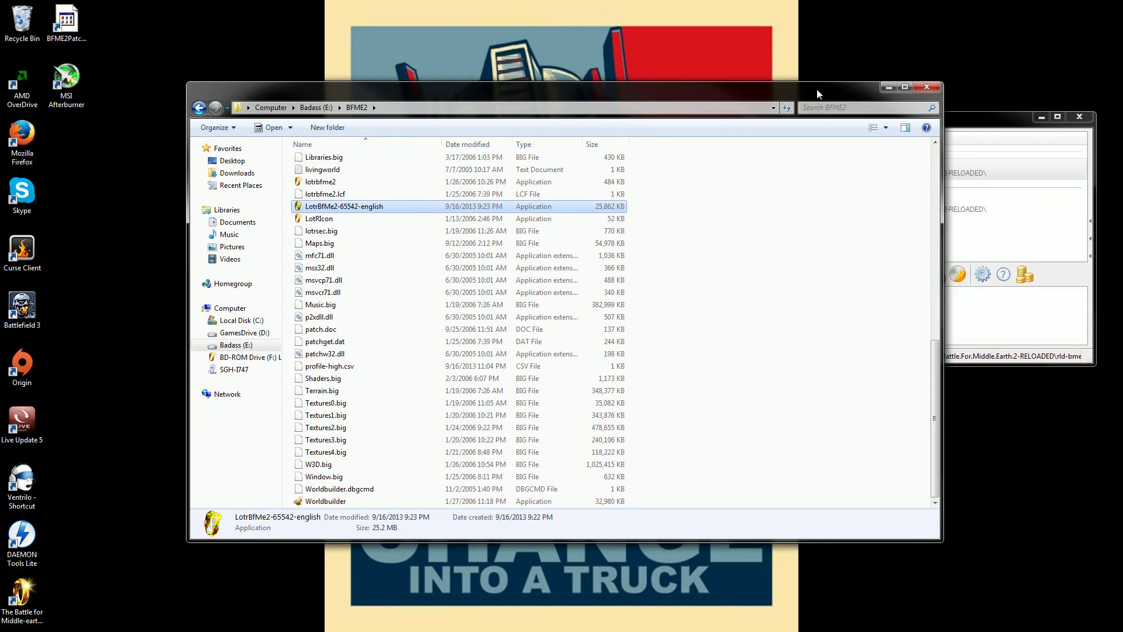
Launch the BFME2 All-In-One Patch Installer & Switcher, exit its setup, and minimize Explorer
drag(817, 89, 844, 127)
click(410, 318)
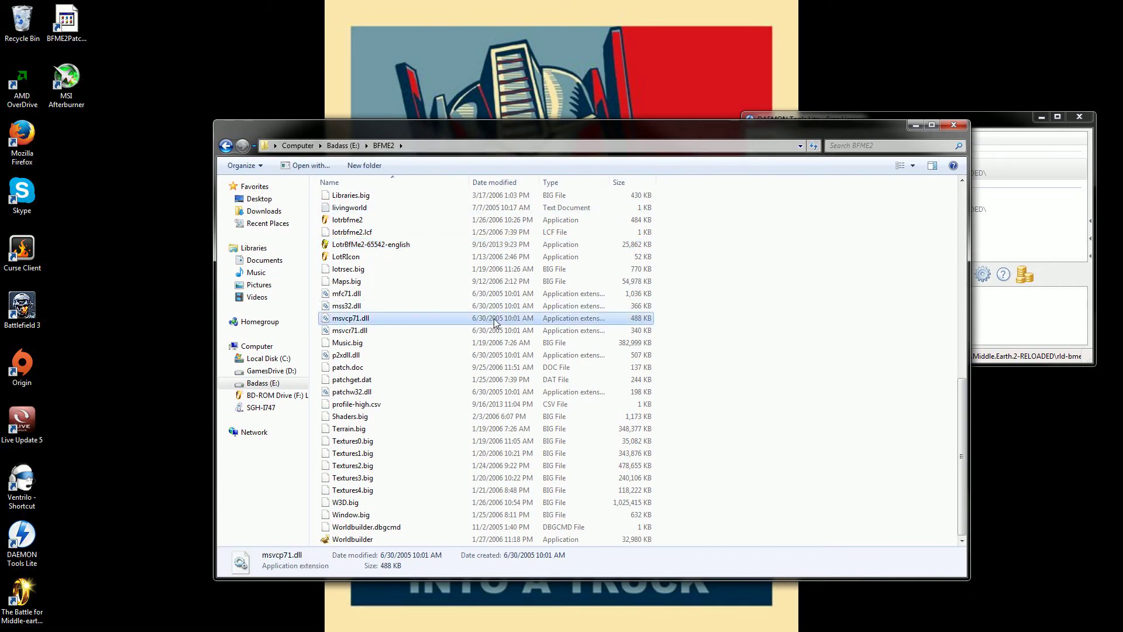
scroll(413, 281, up, 4)
scroll(412, 281, up, 8)
click(430, 384)
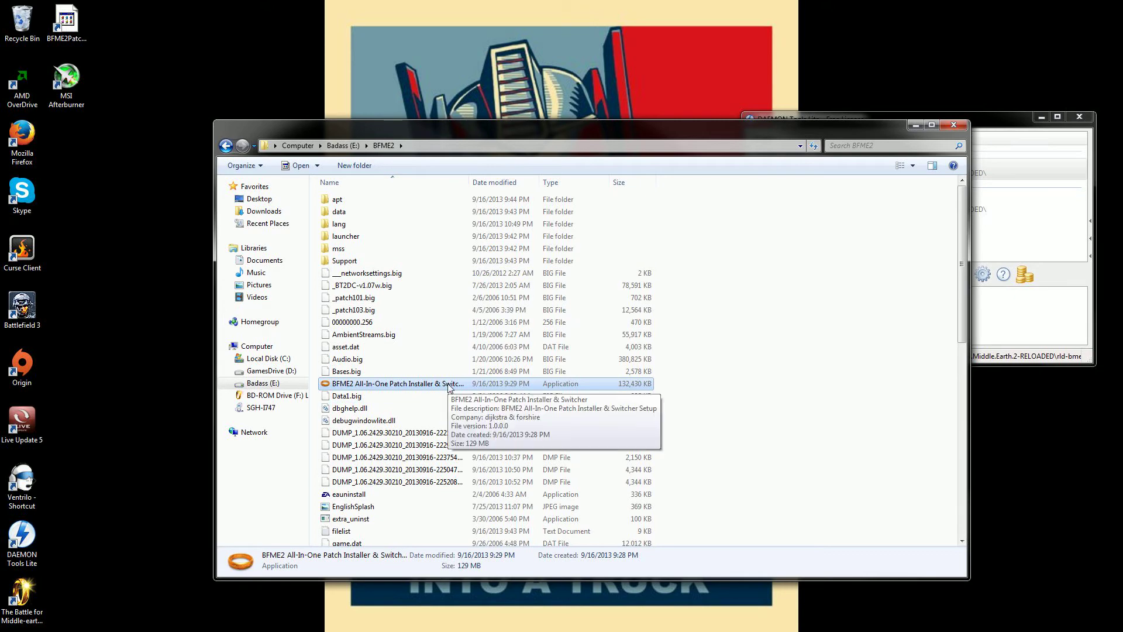
double_click(449, 388)
click(595, 336)
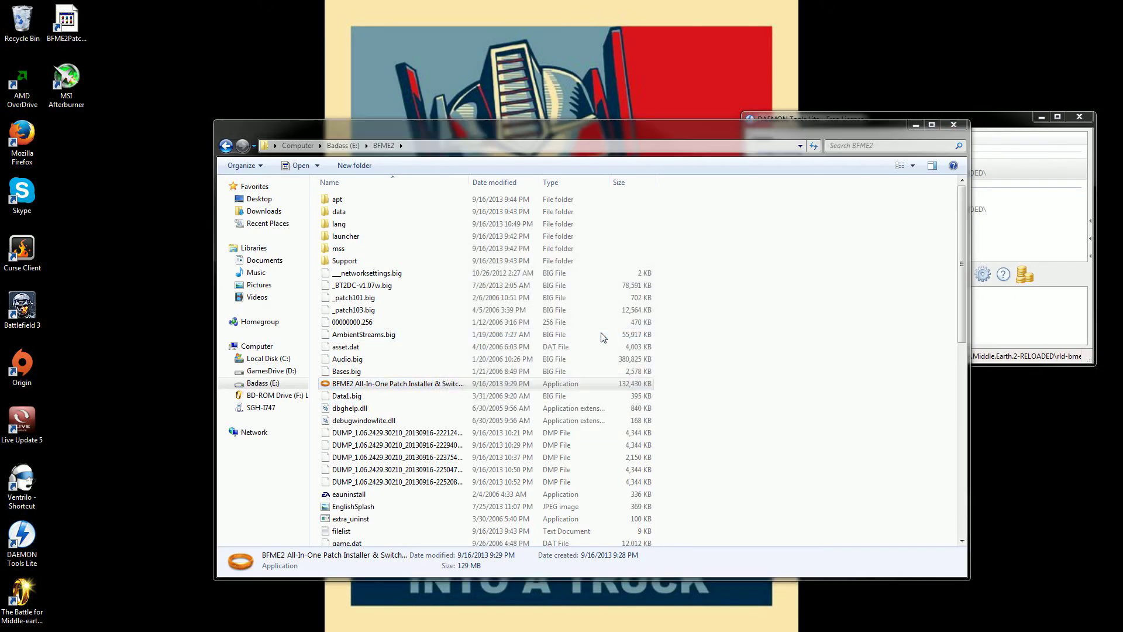
click(676, 414)
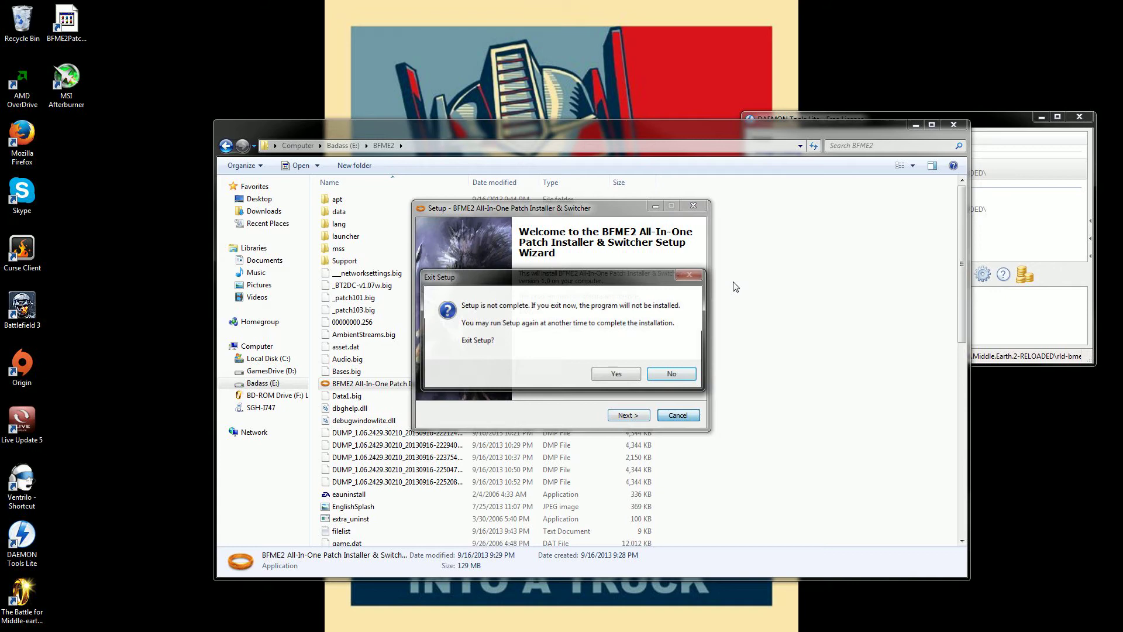
click(618, 375)
click(916, 125)
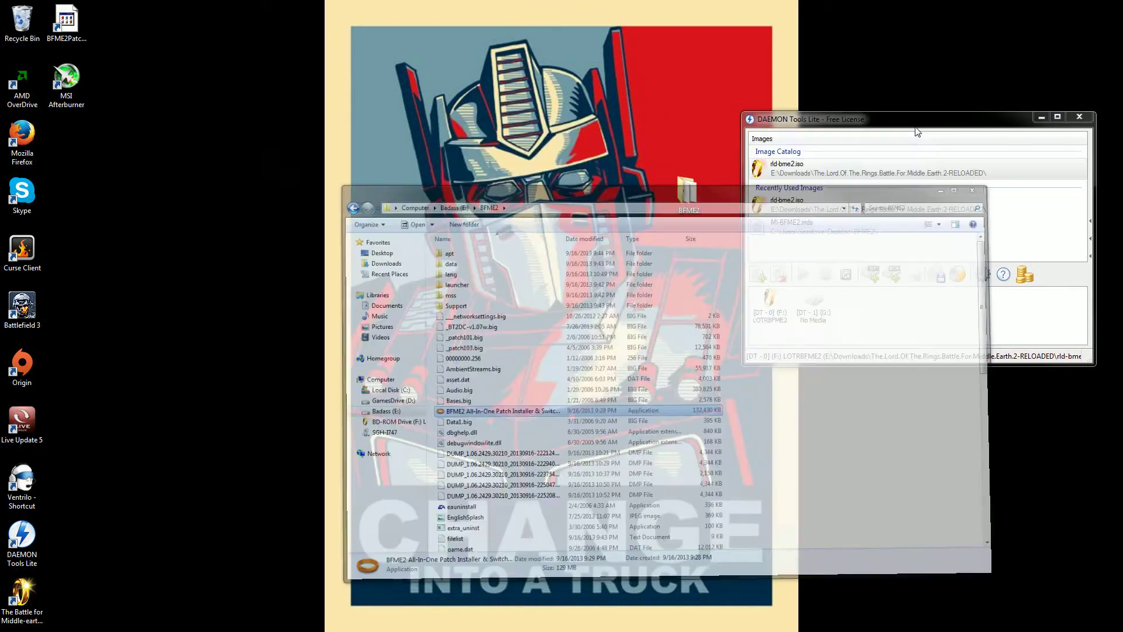
drag(935, 118, 946, 75)
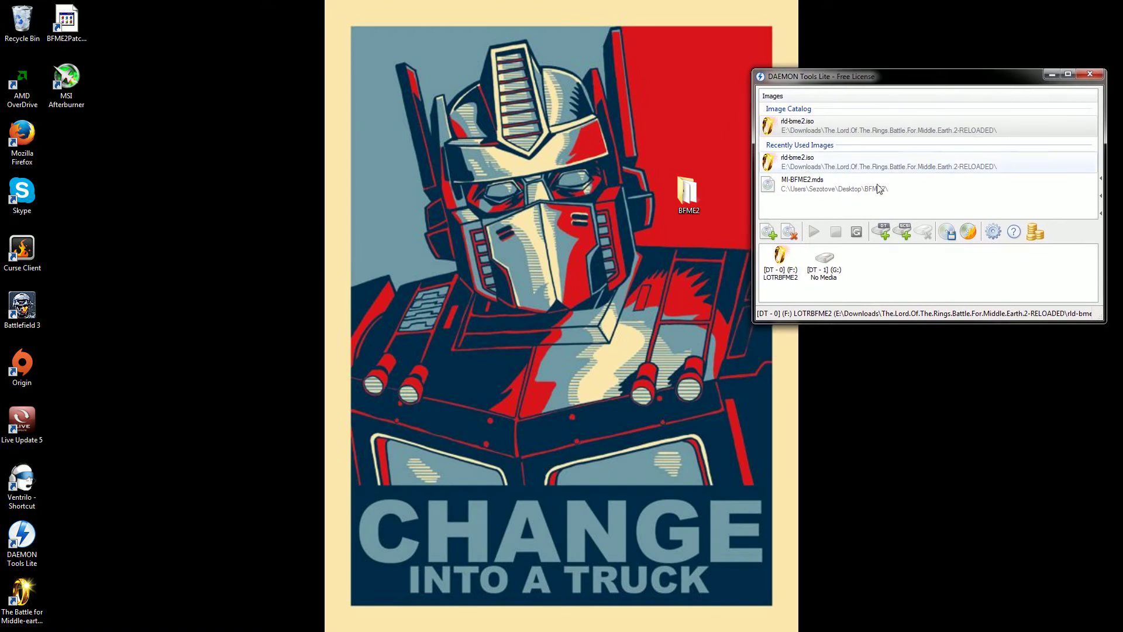
click(788, 272)
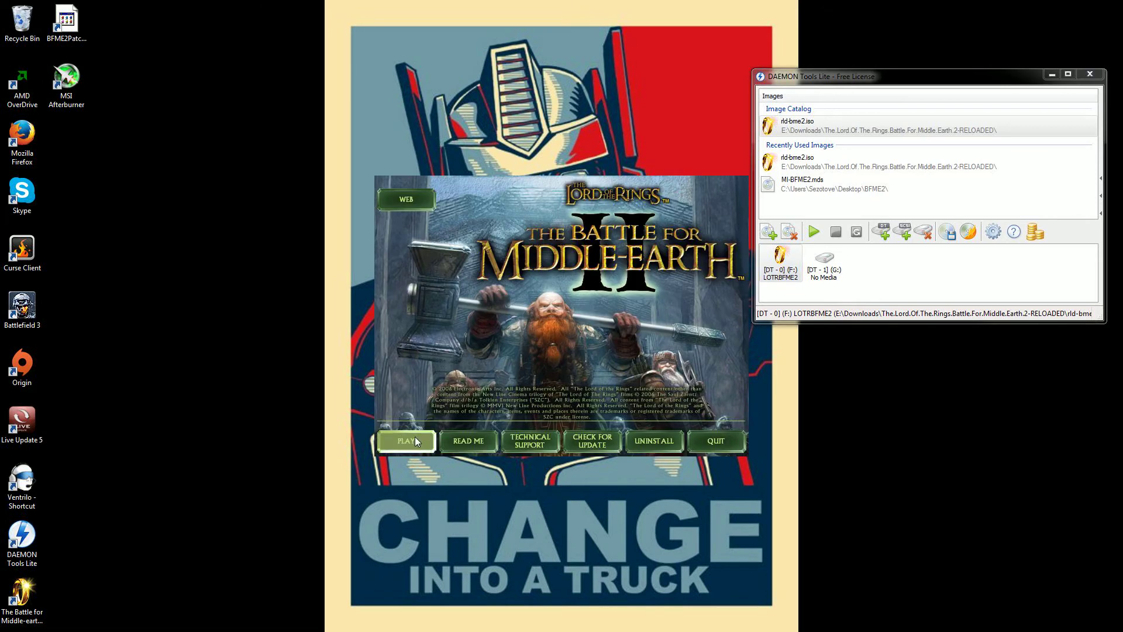
key(Return)
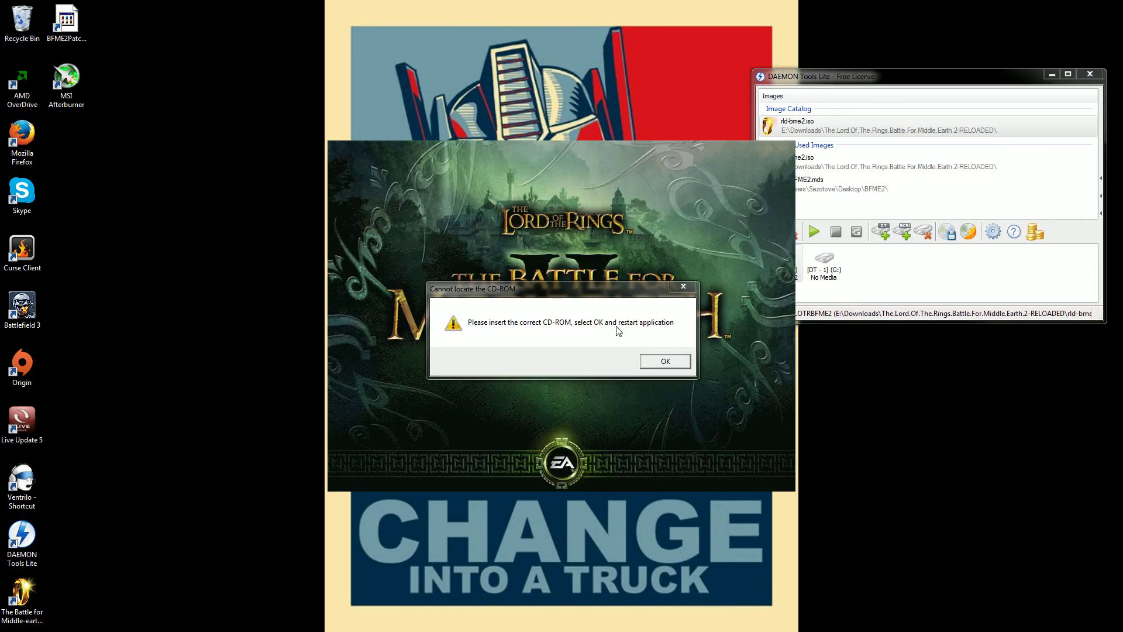
click(667, 361)
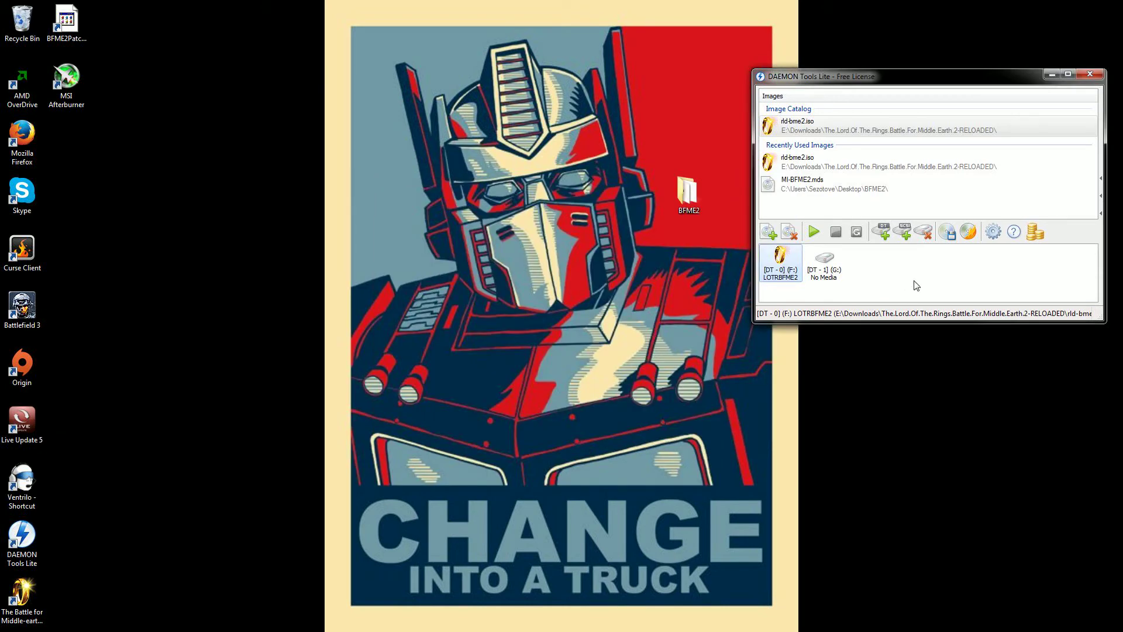
click(916, 285)
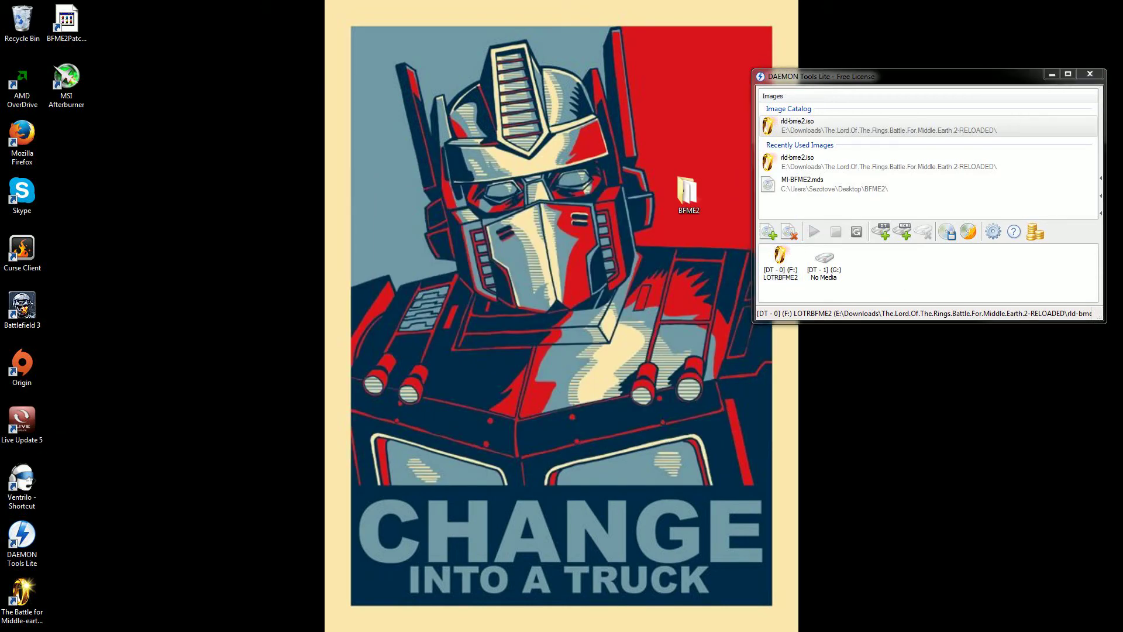
Pick the rld-bme2 image from the desktop BFME2 folder in DAEMON Tools' Add Image dialog
double_click(693, 196)
drag(732, 167, 544, 75)
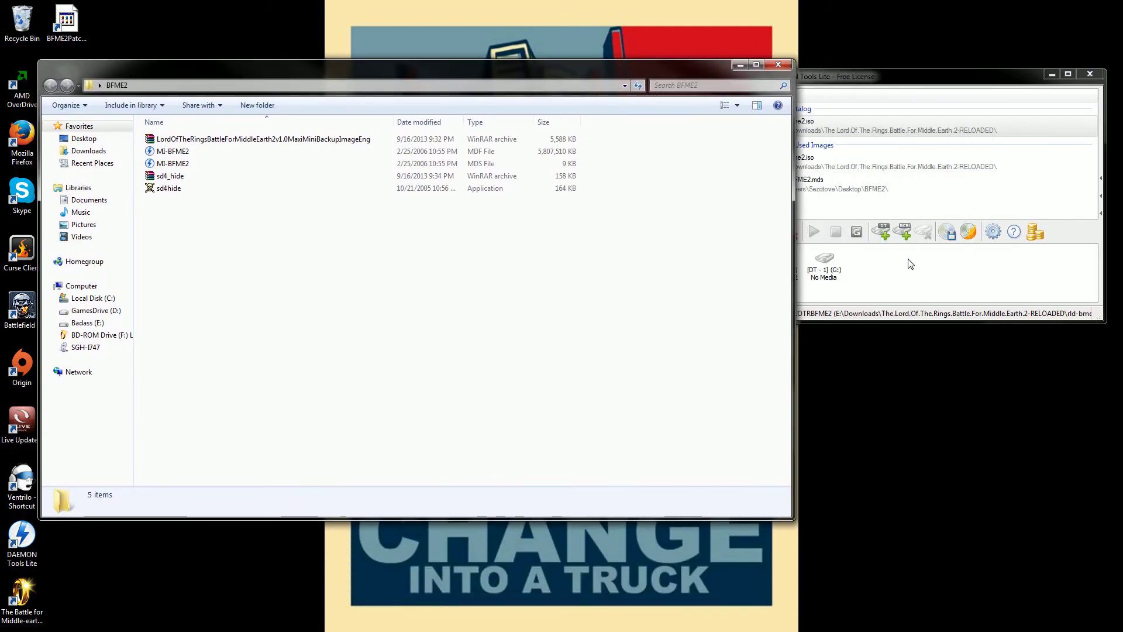
click(937, 309)
click(842, 268)
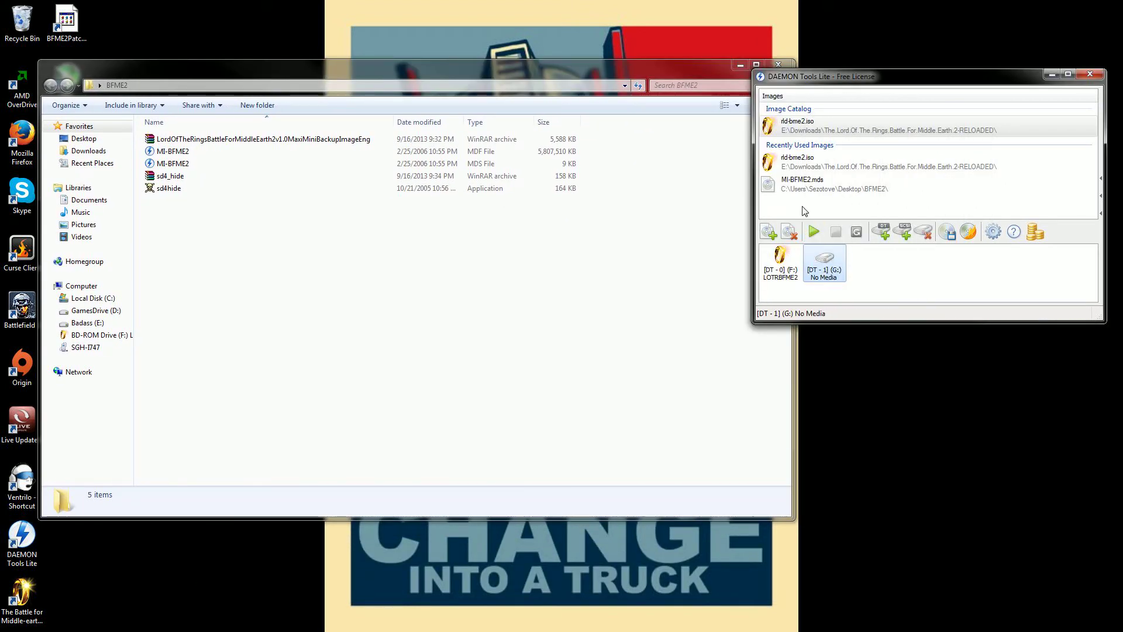
click(768, 232)
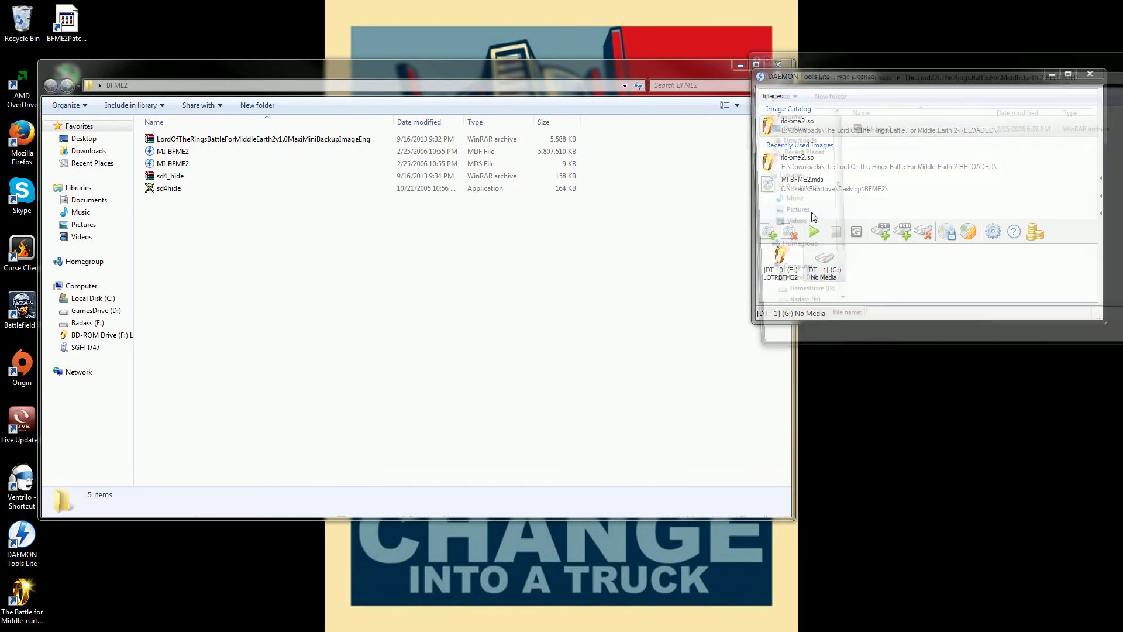
drag(941, 55, 460, 240)
click(330, 195)
click(374, 139)
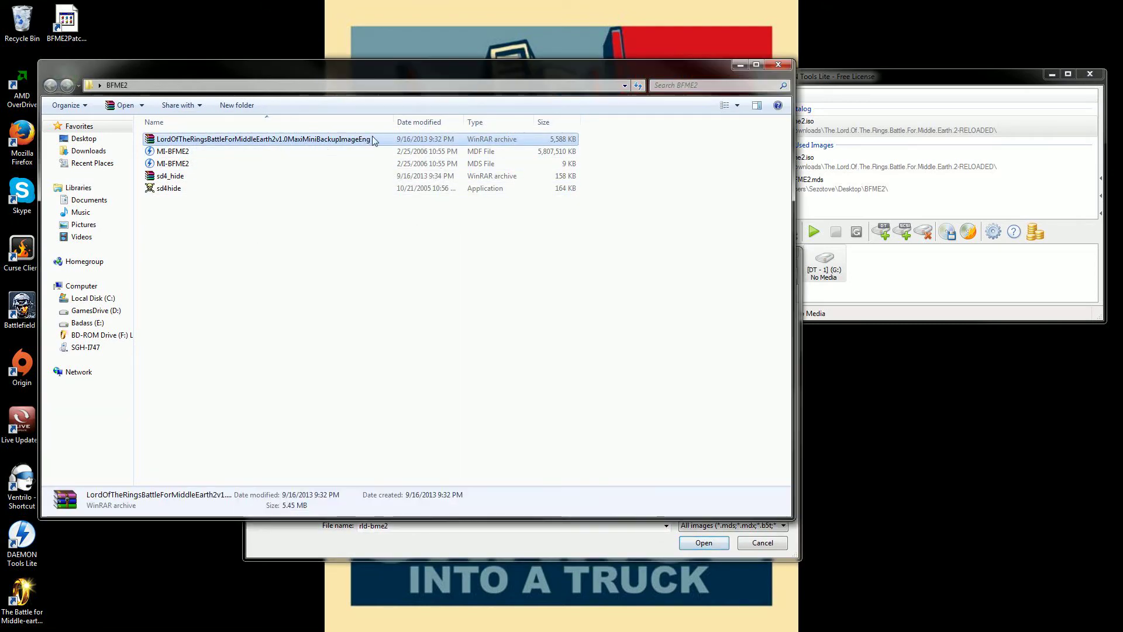
drag(397, 120, 412, 120)
click(368, 140)
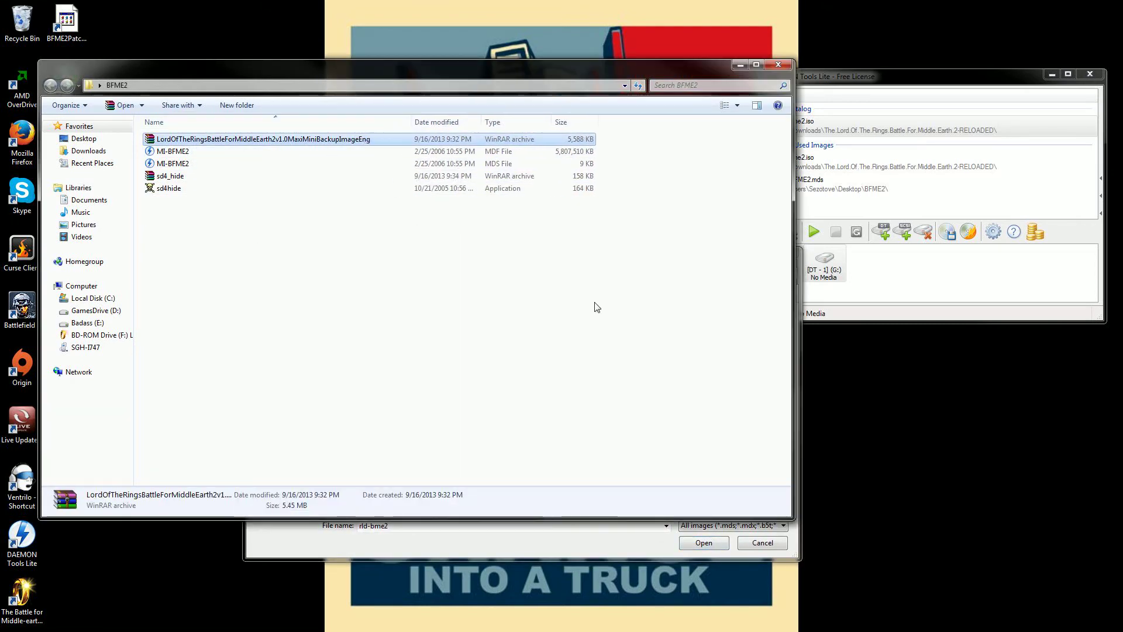
click(598, 526)
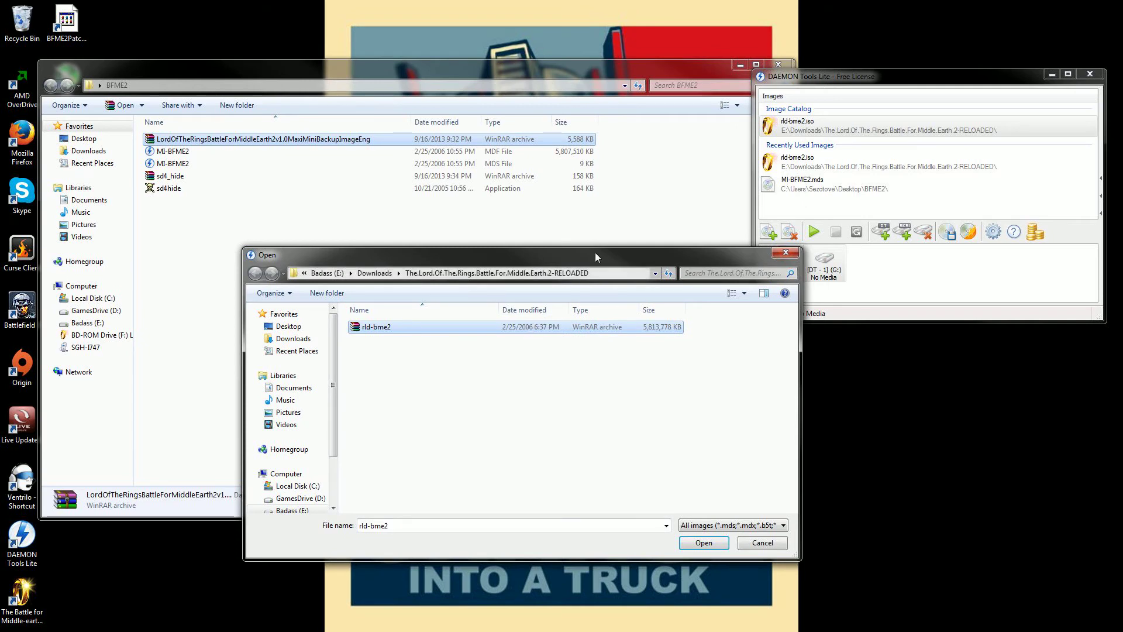
drag(597, 256, 543, 211)
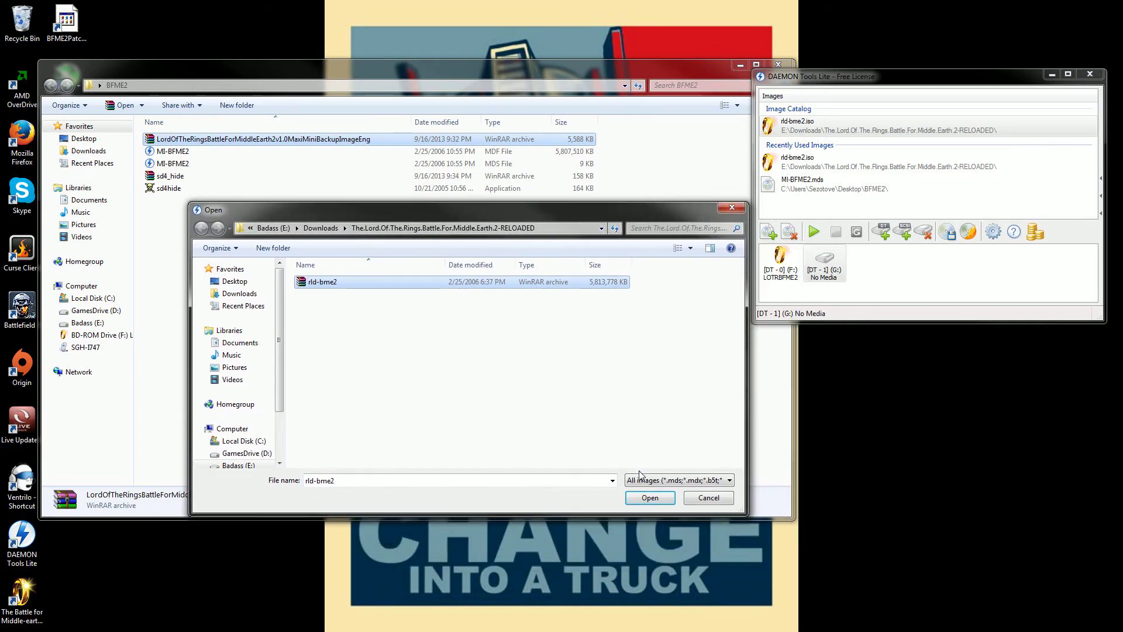
click(650, 497)
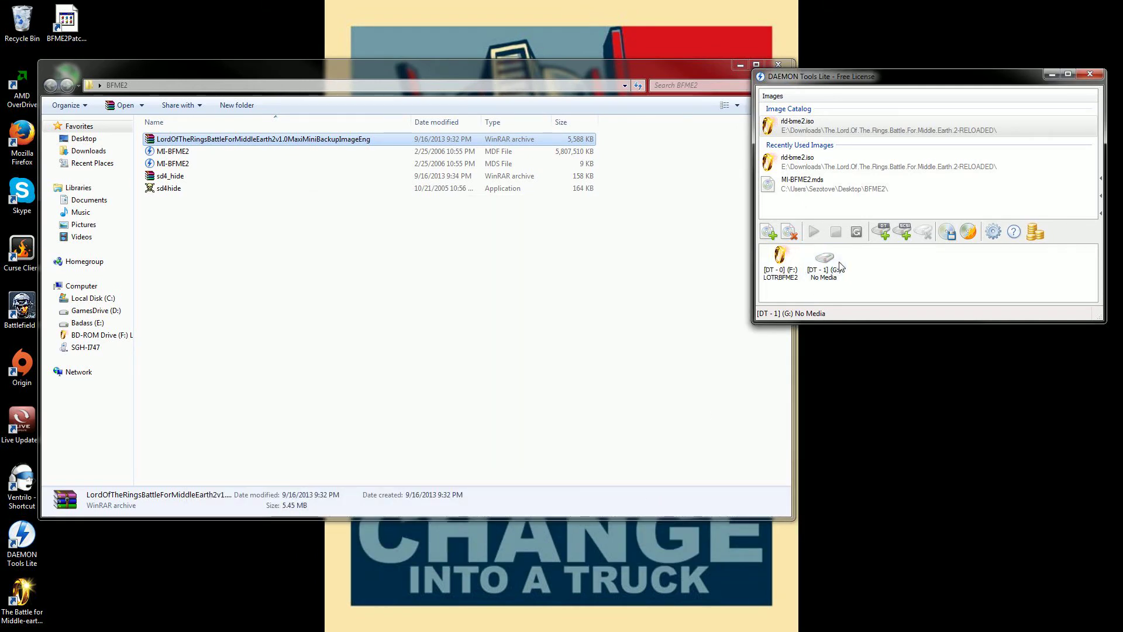
Add the rld-bme2.iso image to the catalog and select it
click(768, 233)
click(436, 284)
double_click(436, 283)
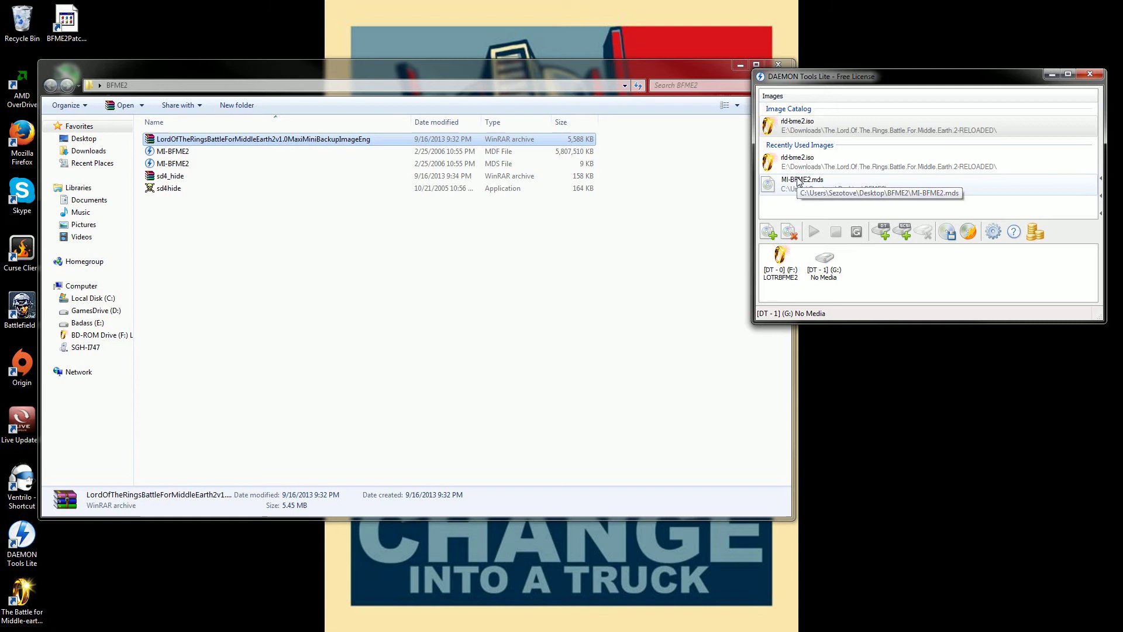
click(808, 133)
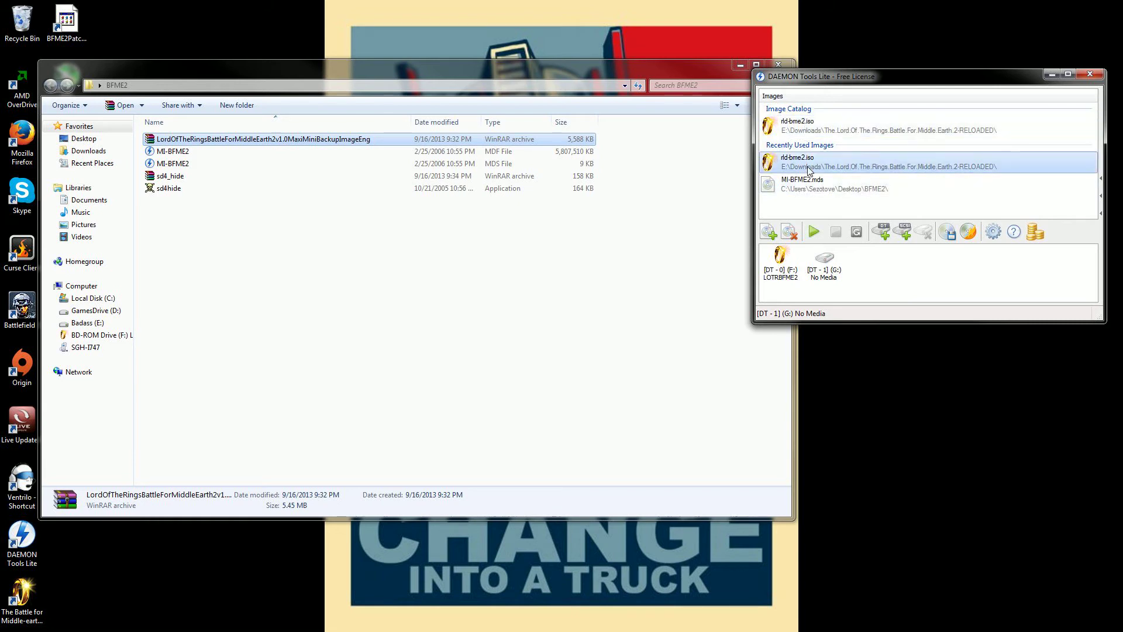
Mount MI-BFME2.mds onto the empty DT-1 (G:) virtual drive
double_click(825, 184)
drag(897, 145, 557, 117)
click(526, 155)
click(650, 213)
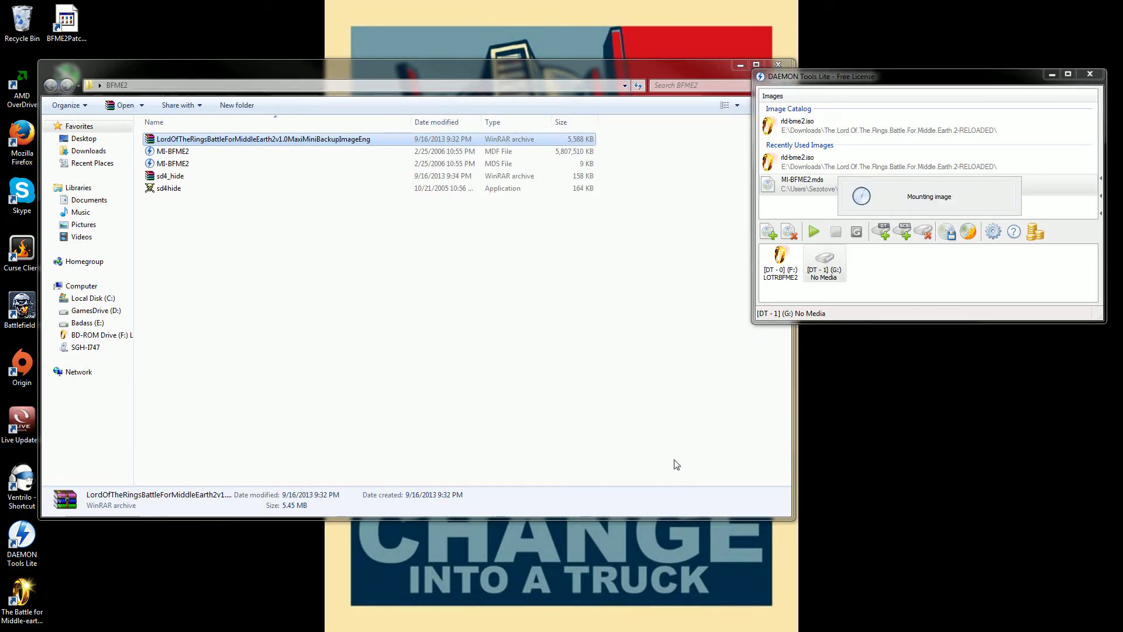
Run sd4hide, hide the SafeDisc protection in SafeDisc4 Hider, then select drive F: in DAEMON Tools
click(646, 166)
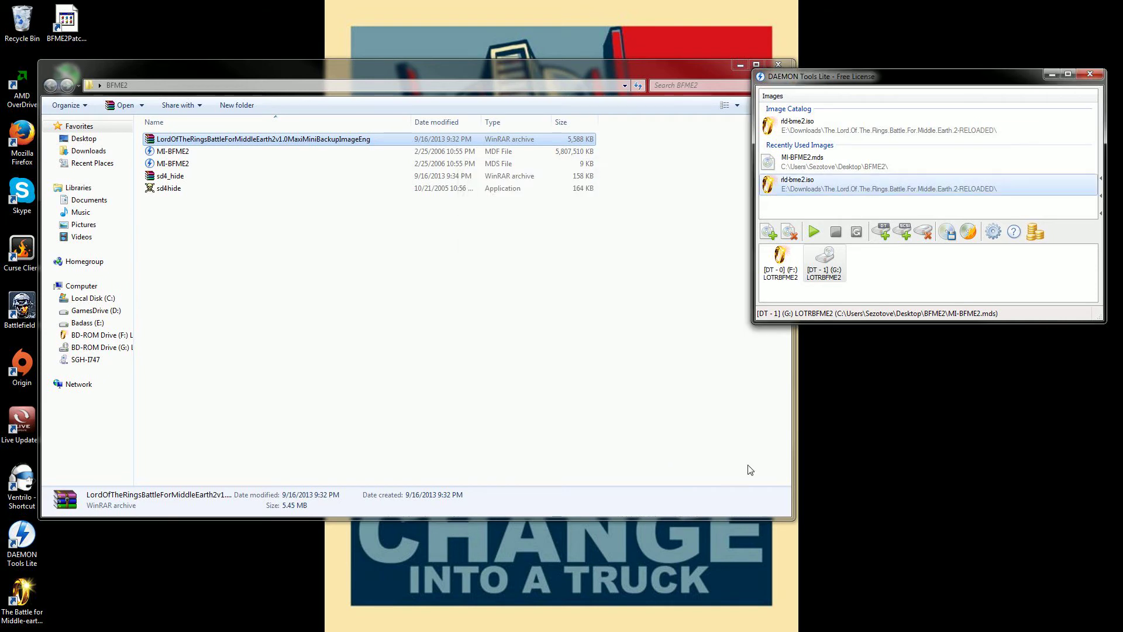
click(982, 270)
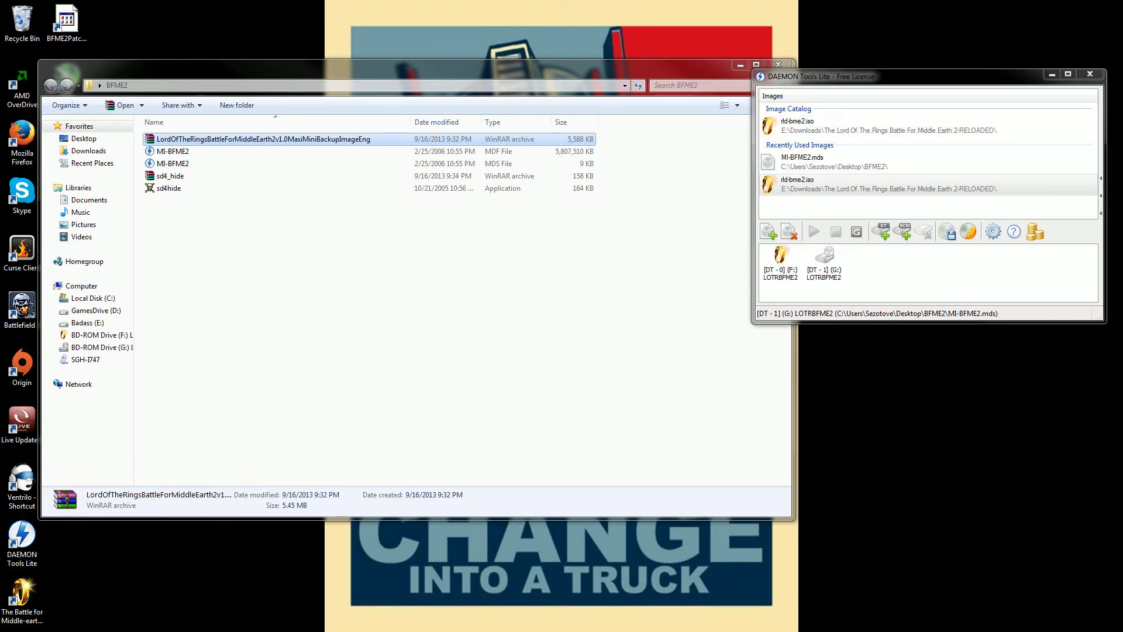
double_click(398, 189)
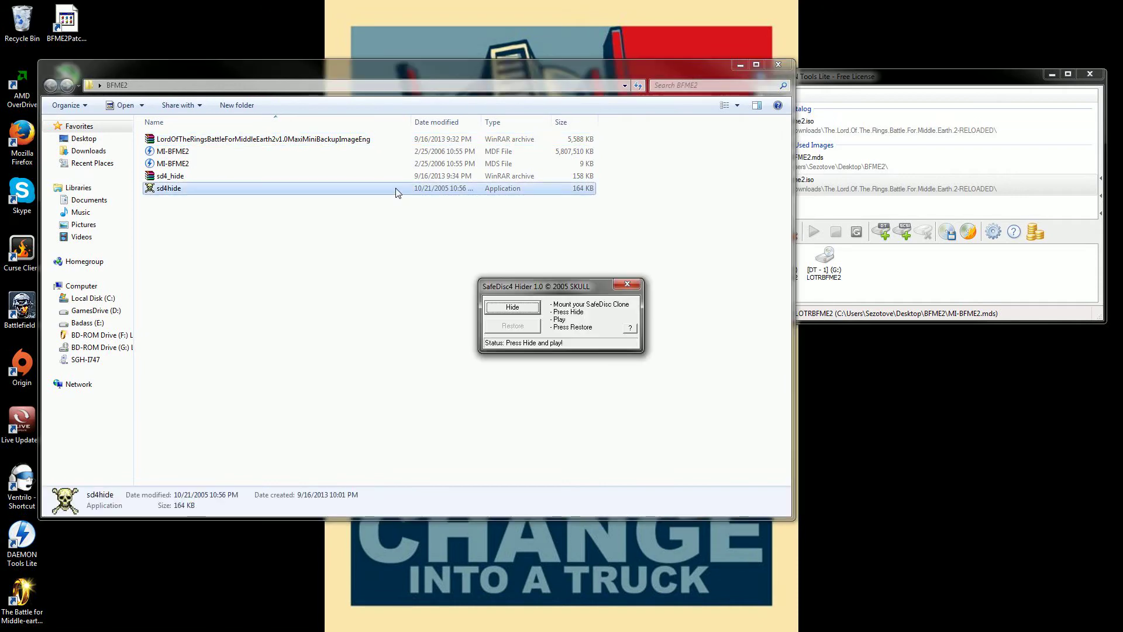
drag(541, 286, 954, 340)
click(740, 65)
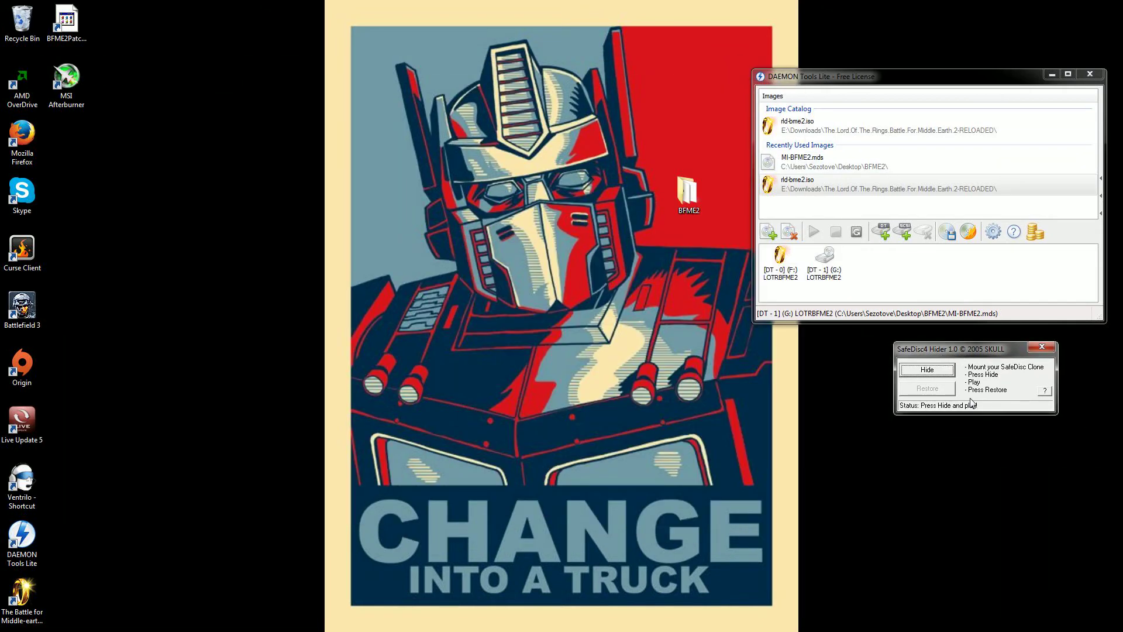
click(944, 373)
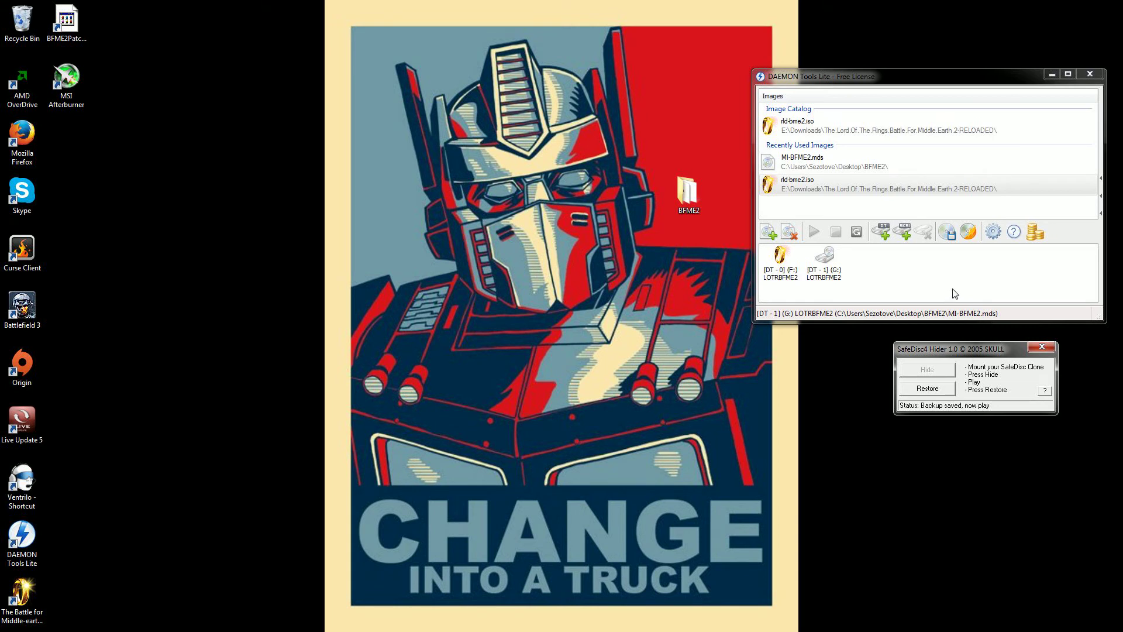
click(780, 273)
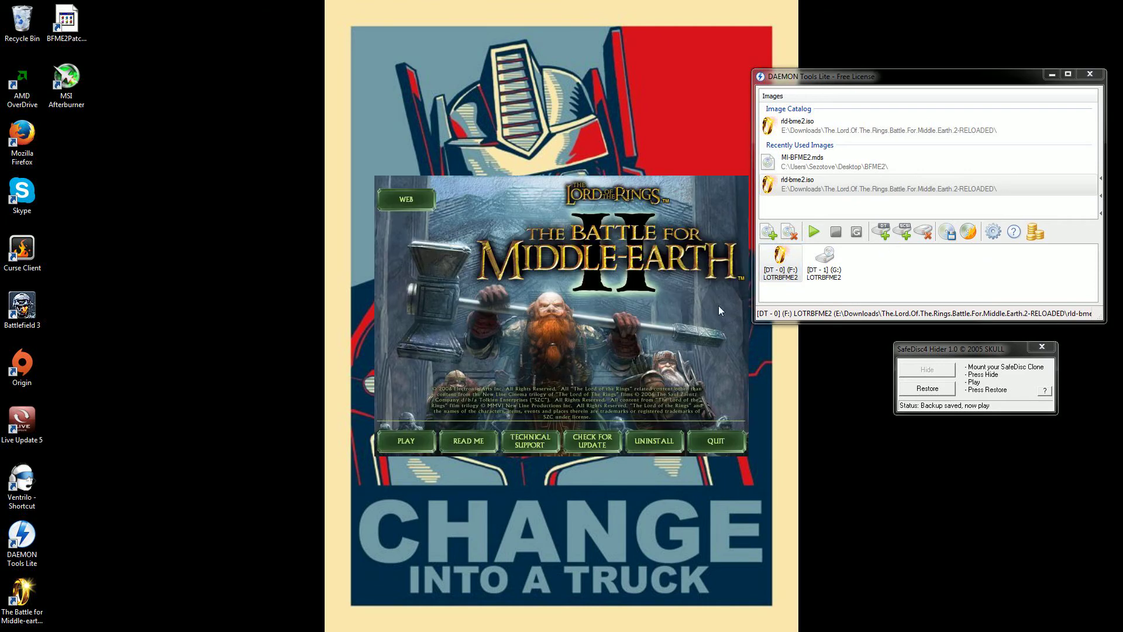
Start Battle for Middle-earth II with PLAY in its launcher
click(406, 441)
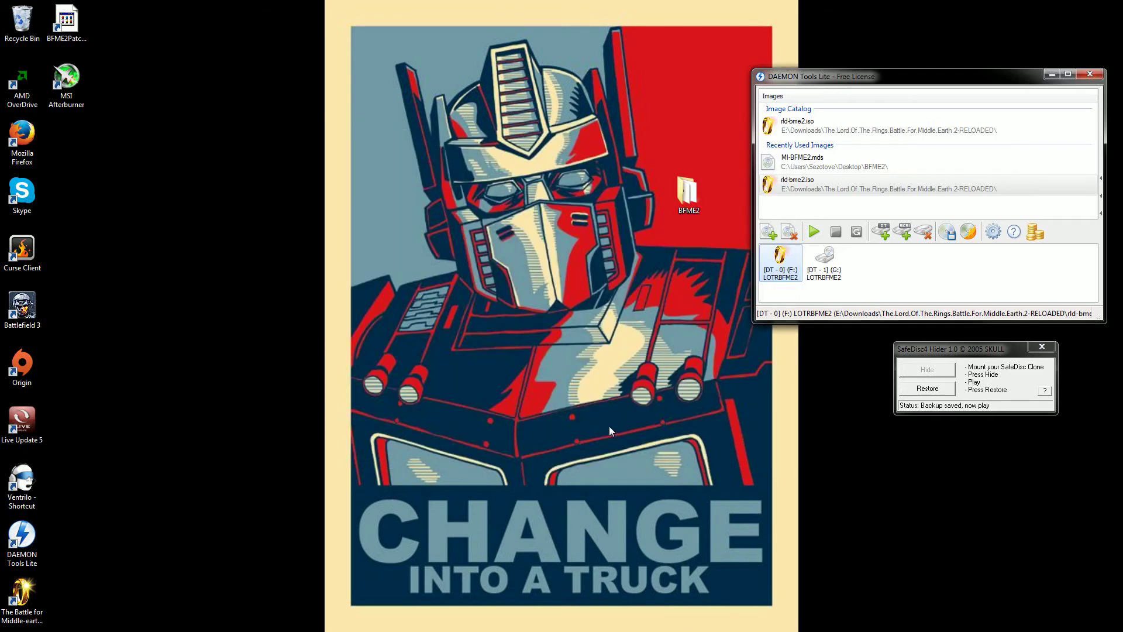
Select the BFME2 folder on the desktop
click(692, 205)
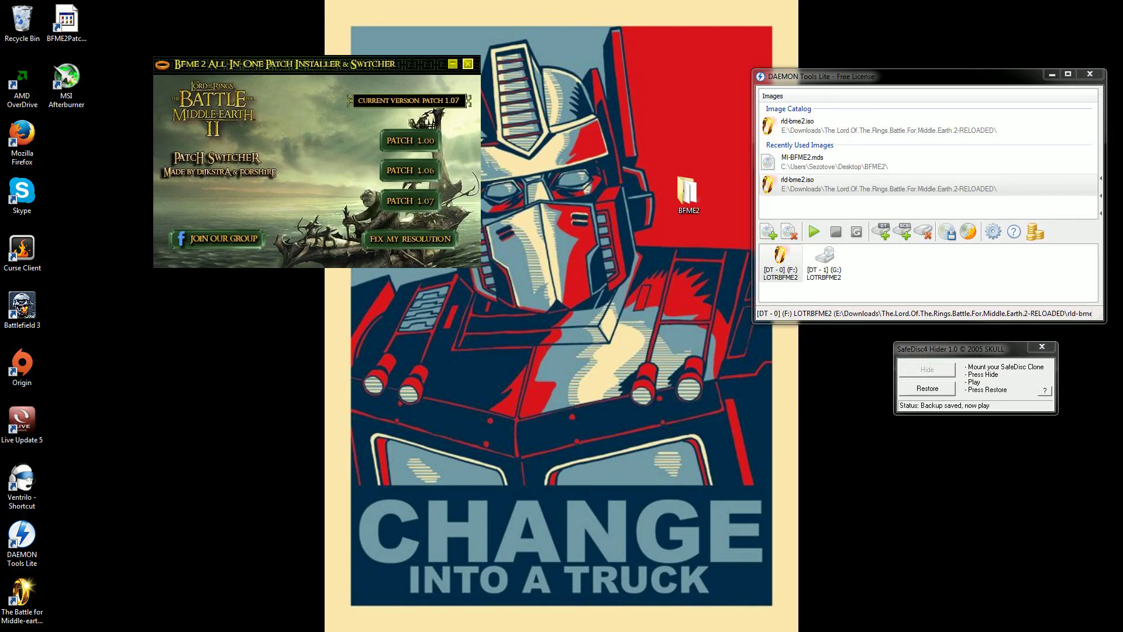
Open the desktop BFME2 folder window and check Program Files (x86) on Local Disk (C:)
key(super+space)
double_click(677, 188)
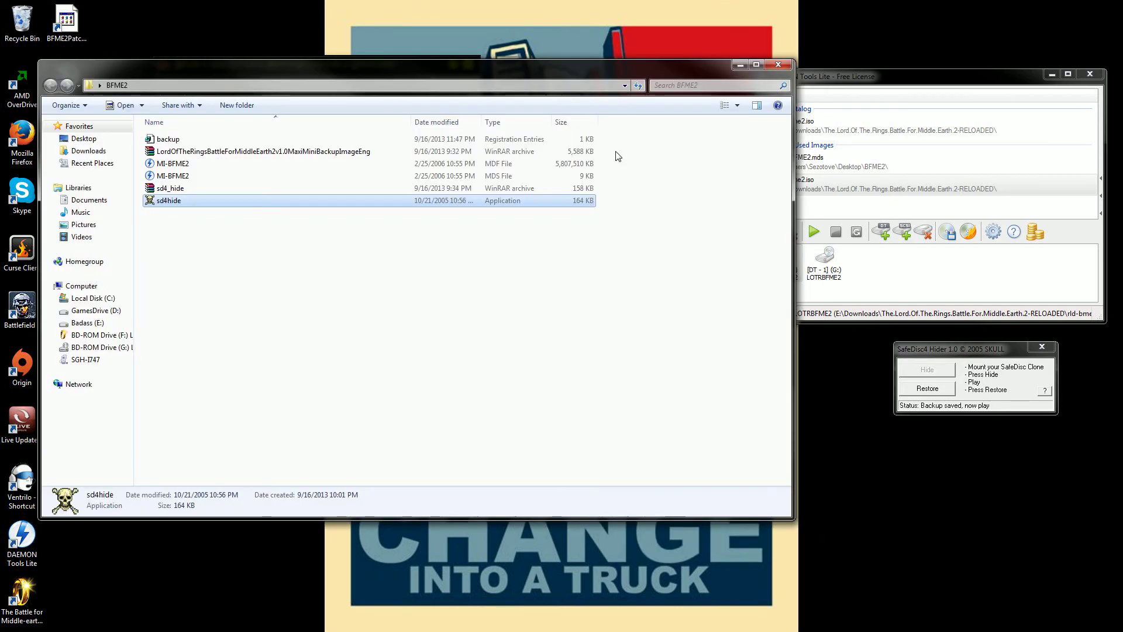
drag(359, 76, 629, 57)
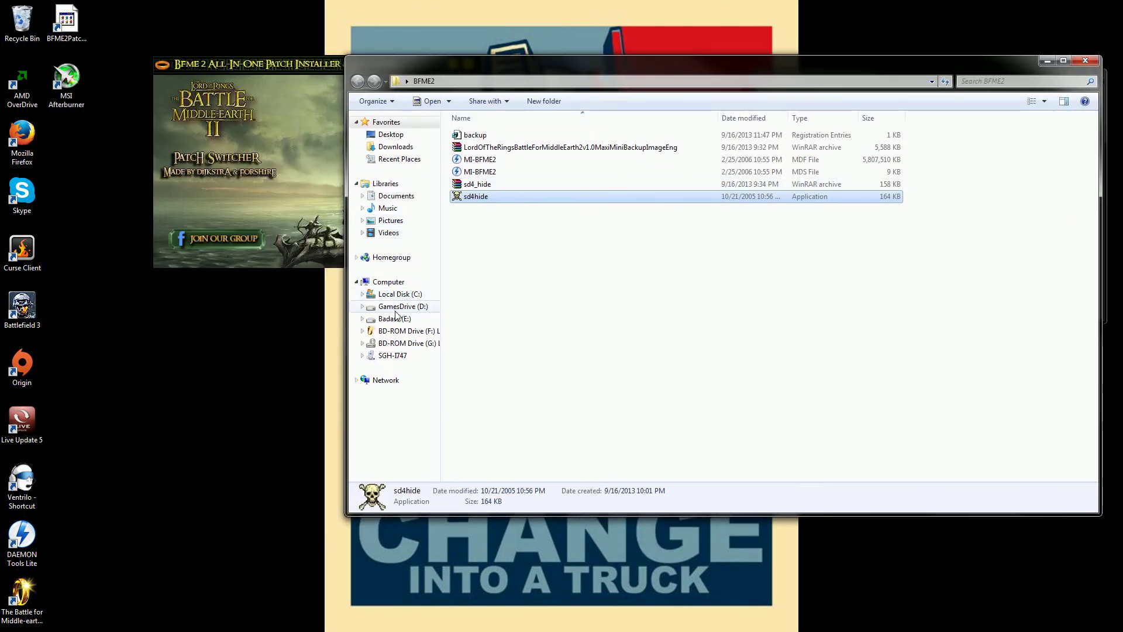
click(403, 294)
double_click(530, 188)
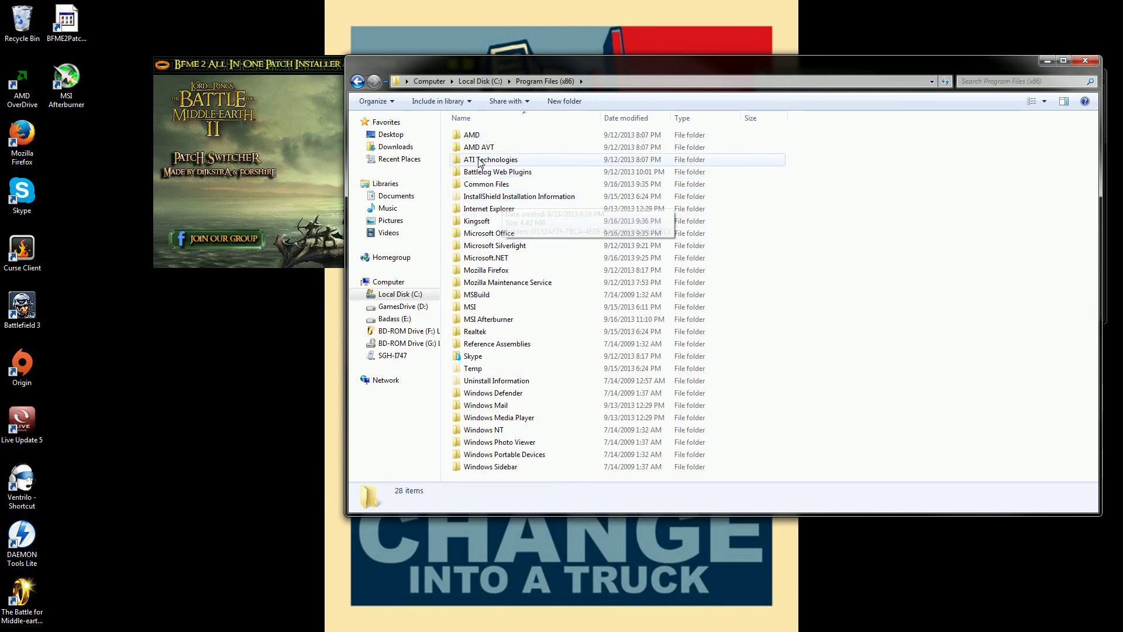
click(357, 81)
Locate PatchSwitcher_BFME2 in E:\Program Files (x86)\BFME2PatchSwitcher, then close Explorer and the Patch Switcher
click(393, 319)
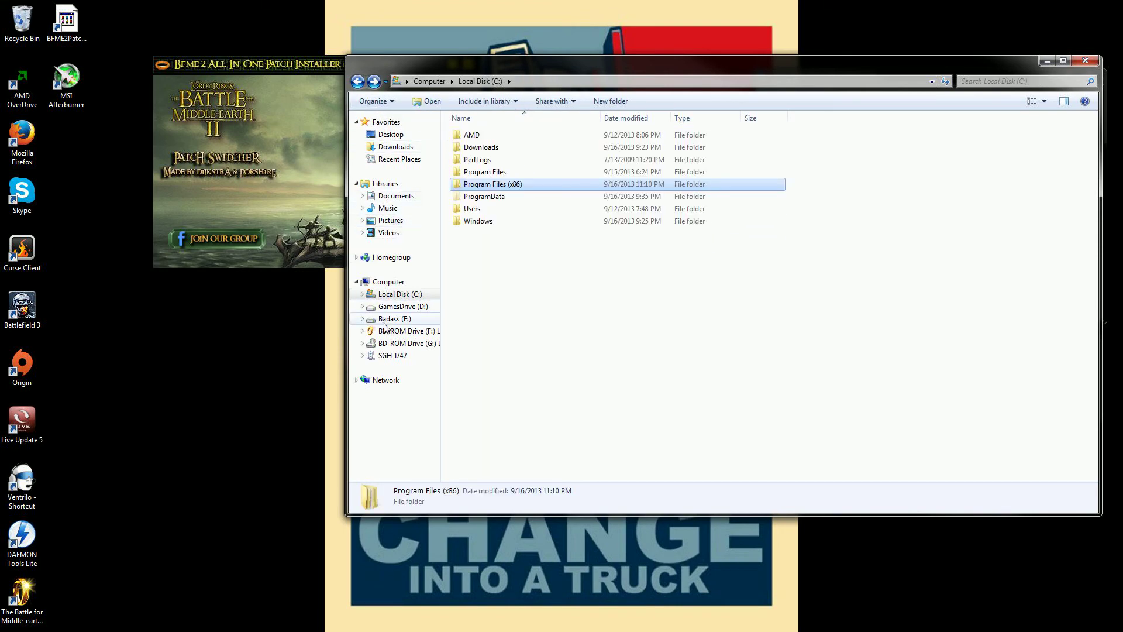
click(508, 298)
double_click(508, 297)
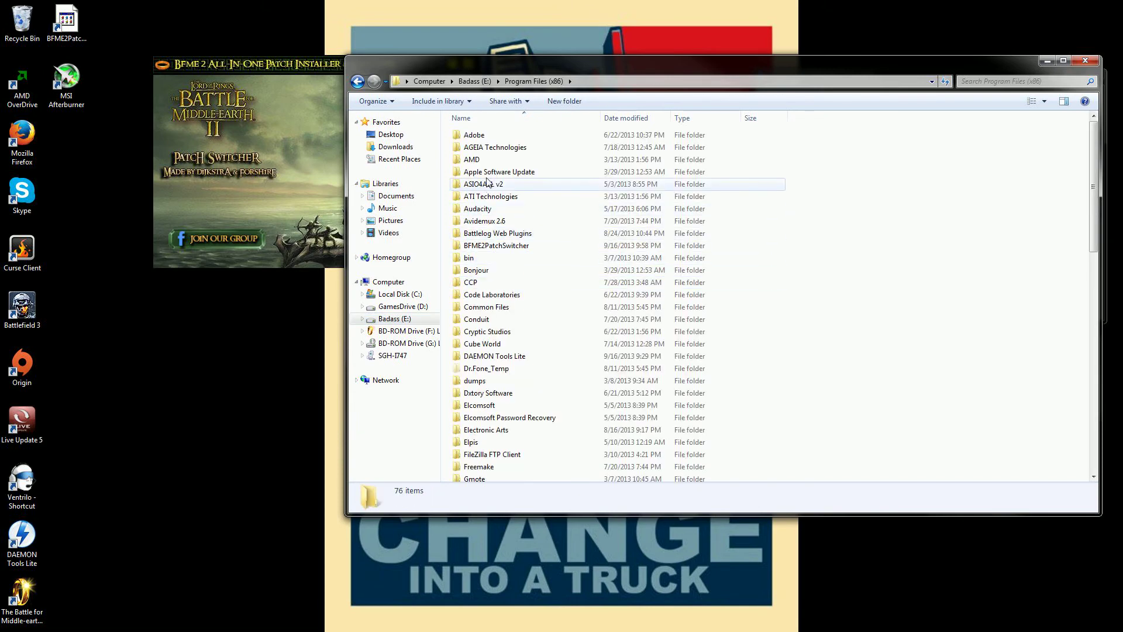
double_click(509, 248)
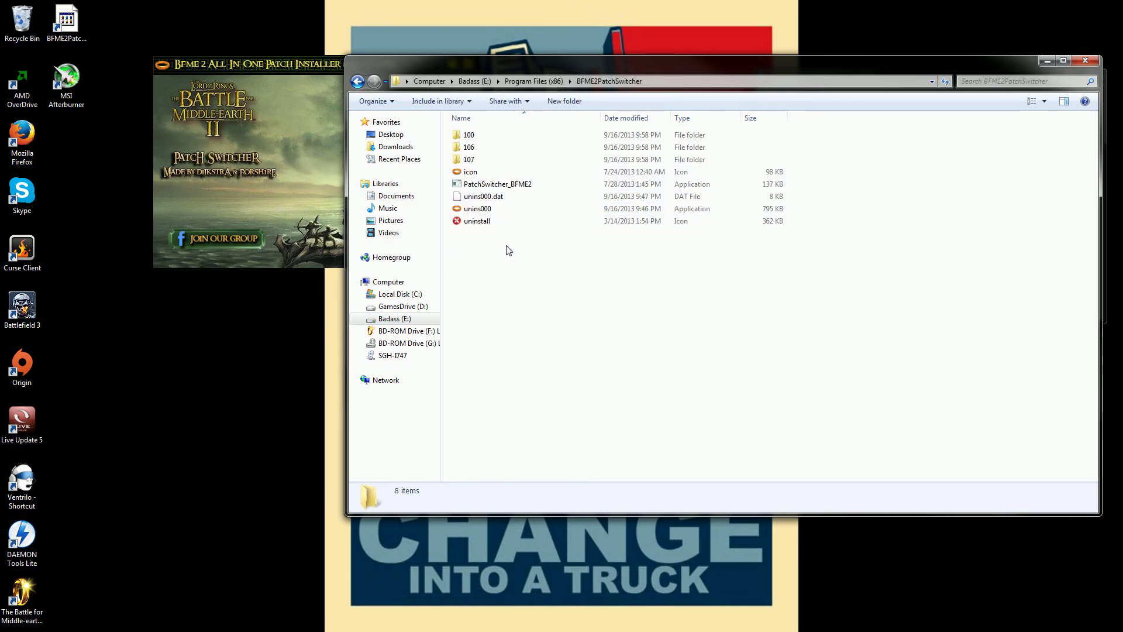
click(496, 185)
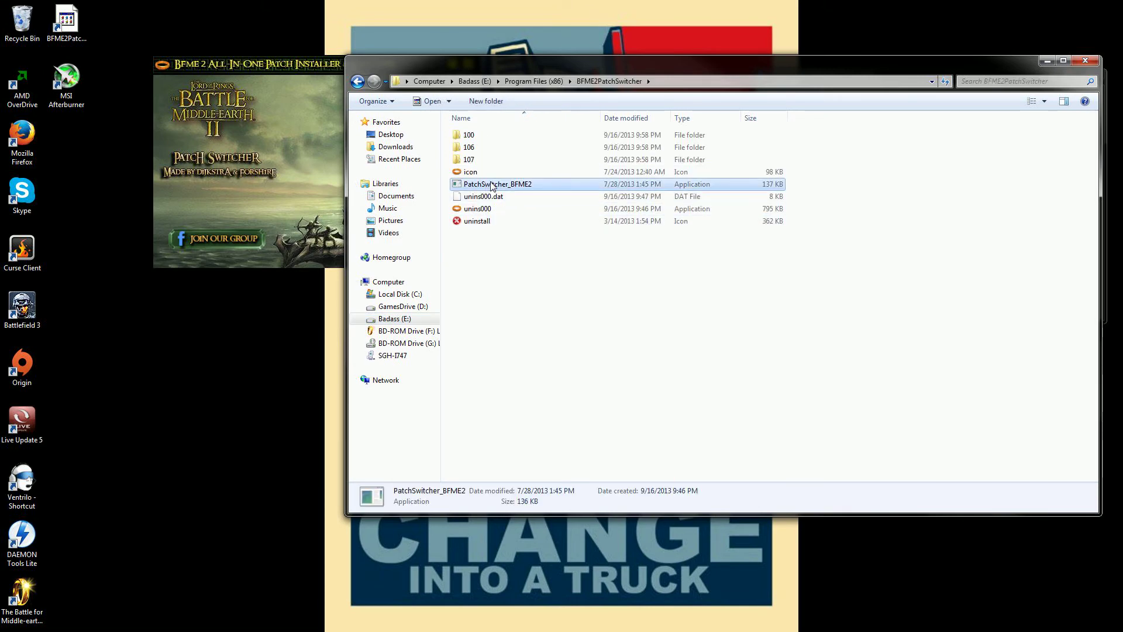
click(1086, 61)
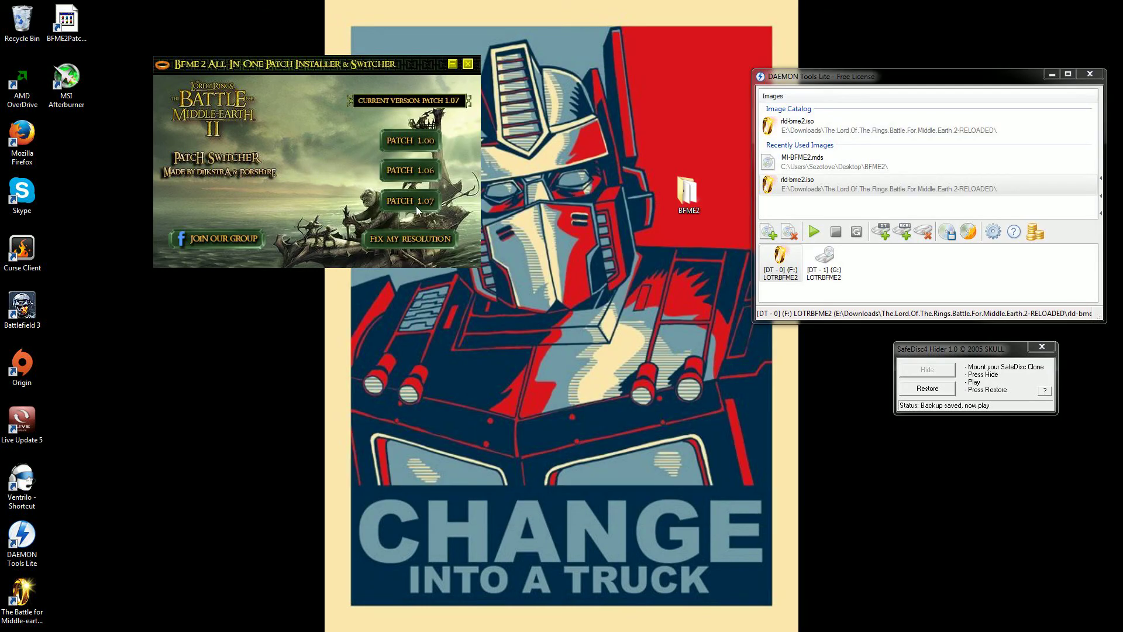
click(469, 63)
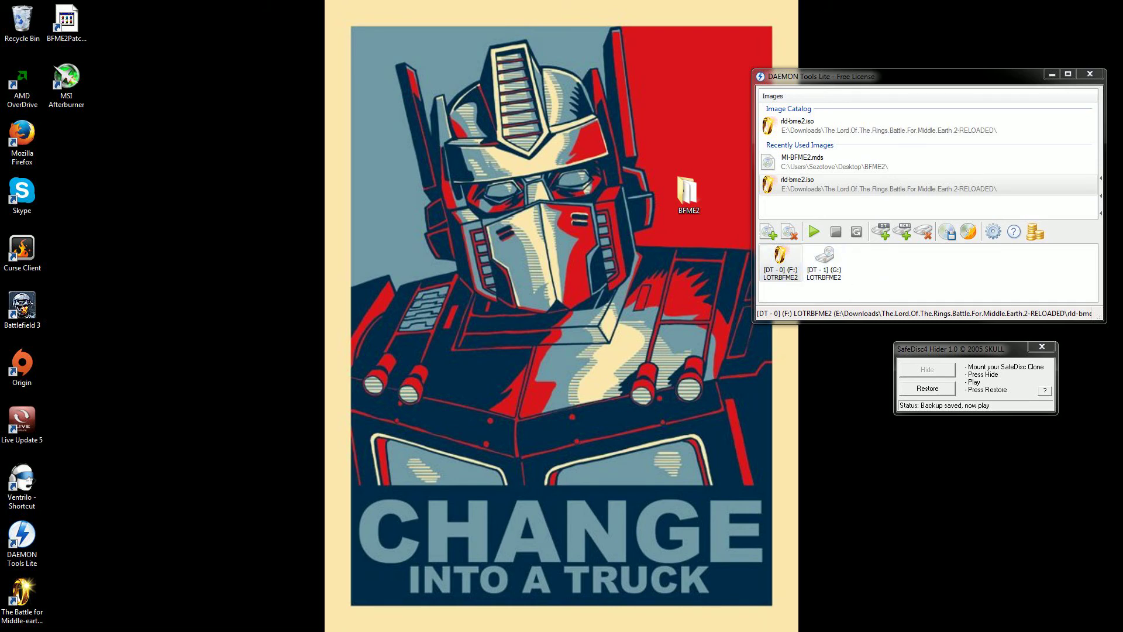
Browse to the user's profile folder under C:\Users
key(alt+Tab)
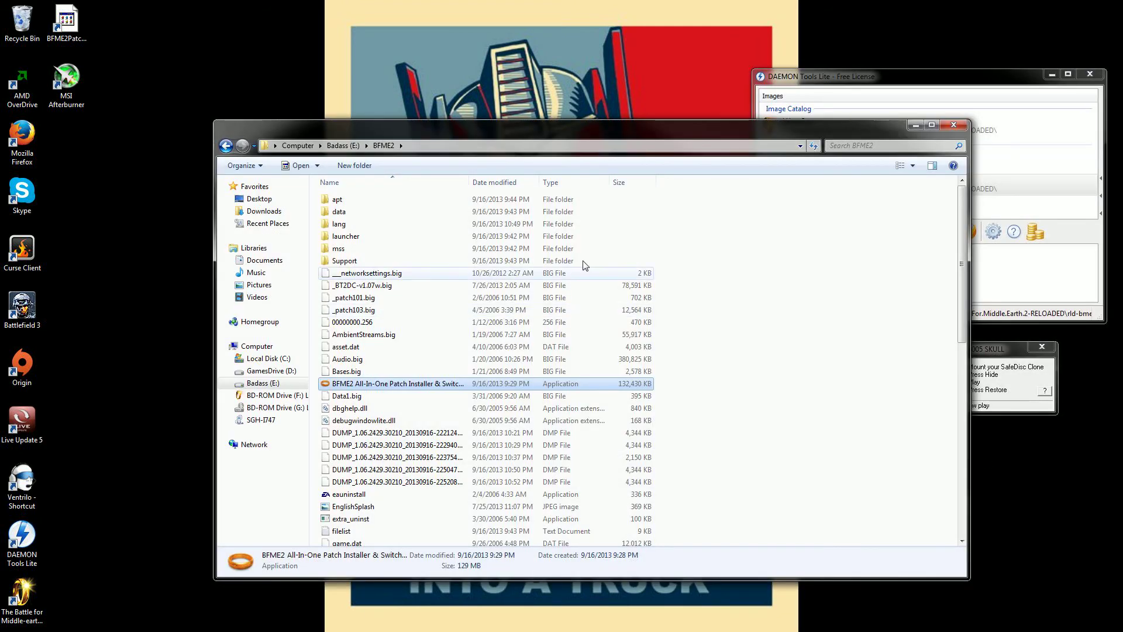
click(270, 359)
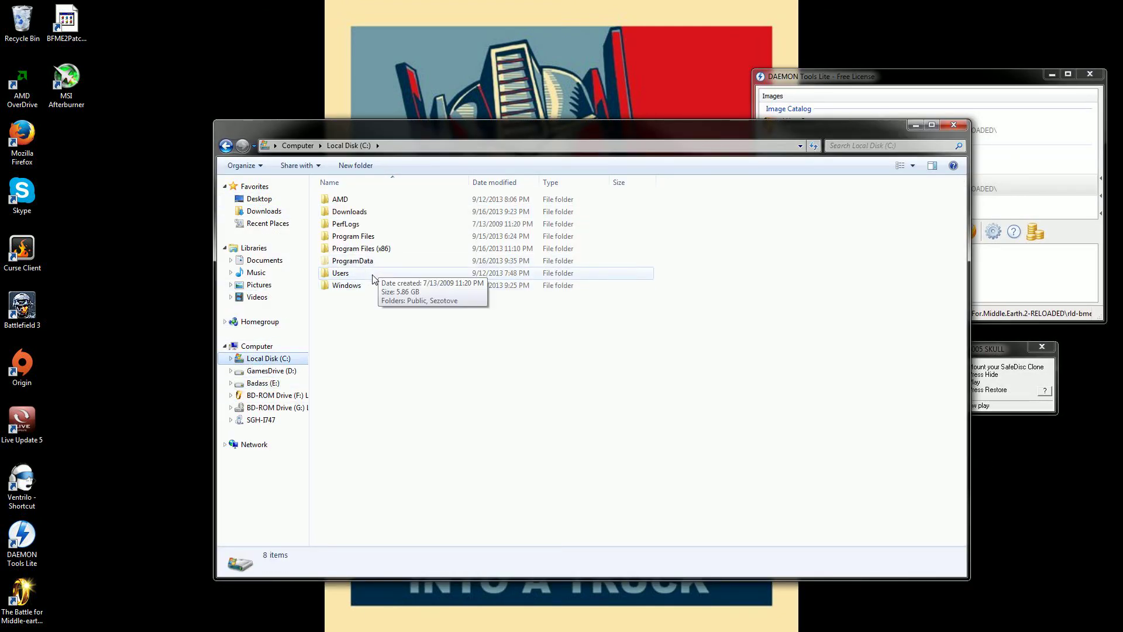
double_click(368, 273)
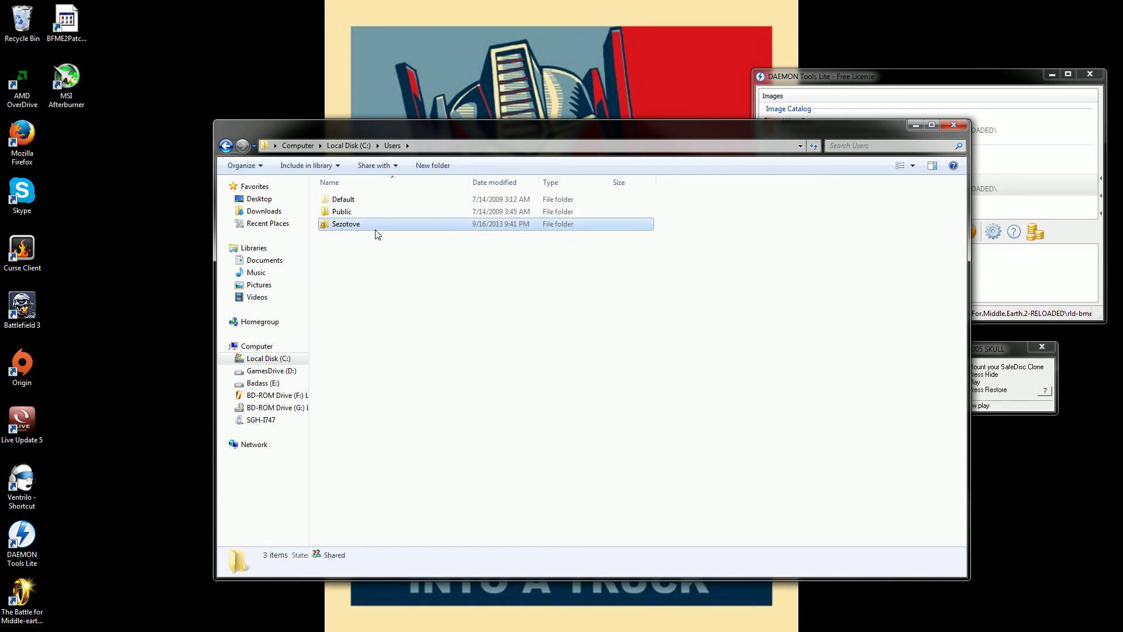
double_click(358, 227)
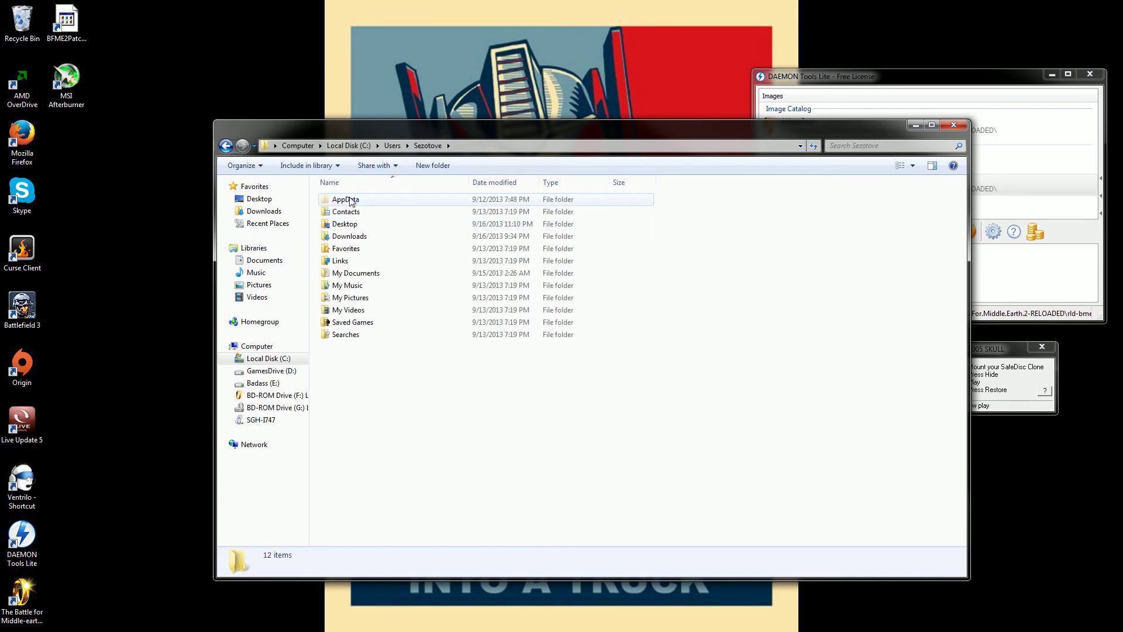
Turn on 'Show hidden files, folders, and drives' in Folder Options
click(237, 162)
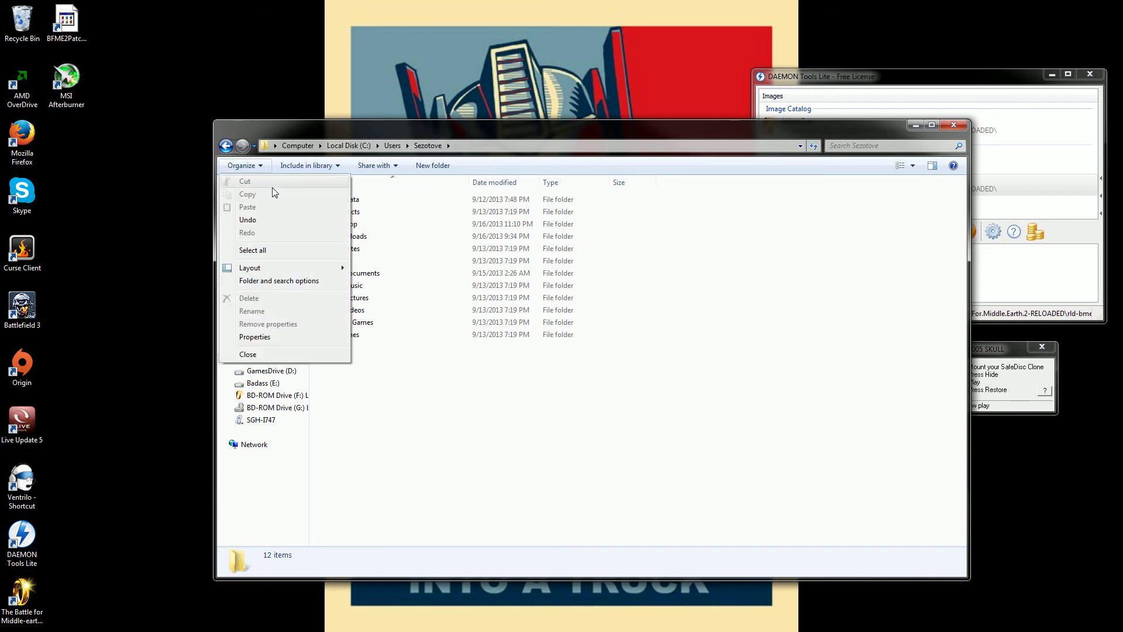
click(276, 280)
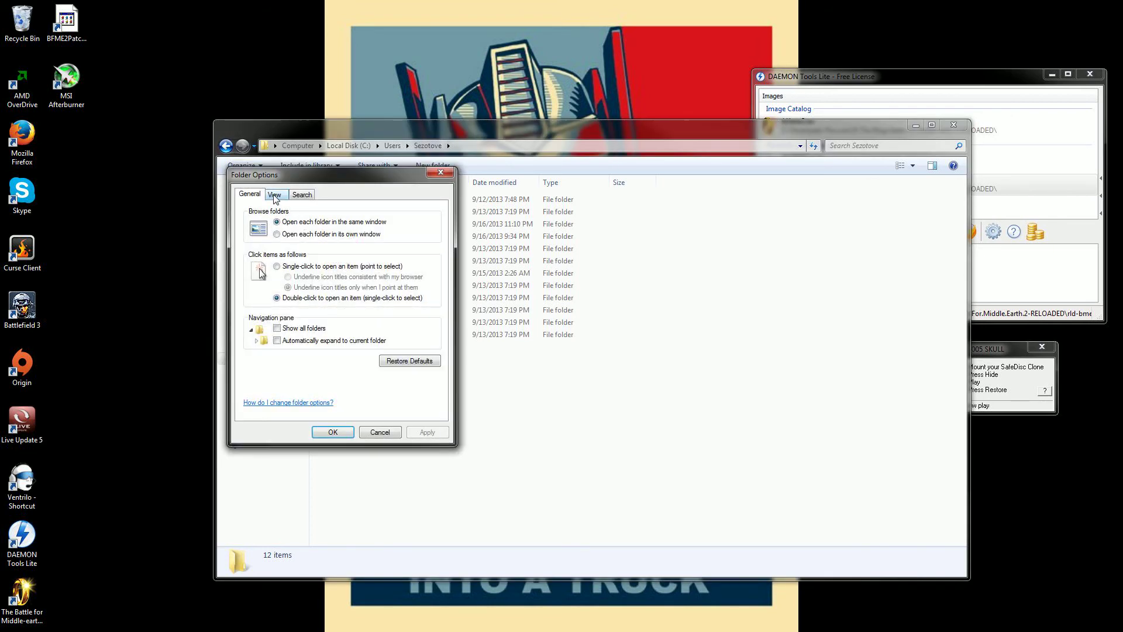
drag(296, 173, 384, 160)
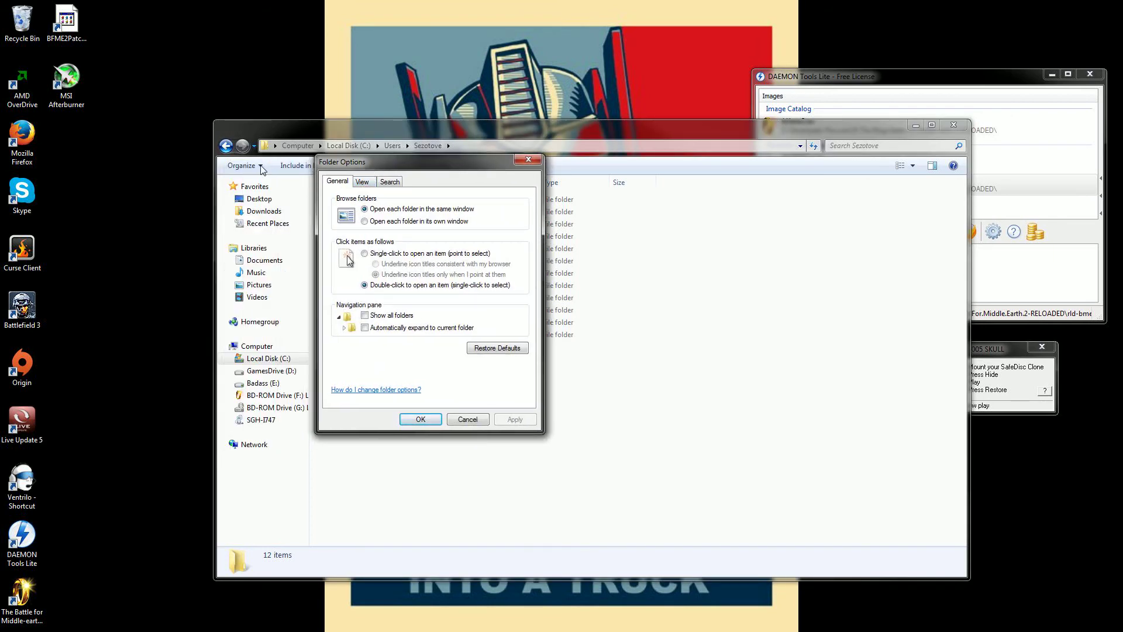
click(529, 159)
click(262, 165)
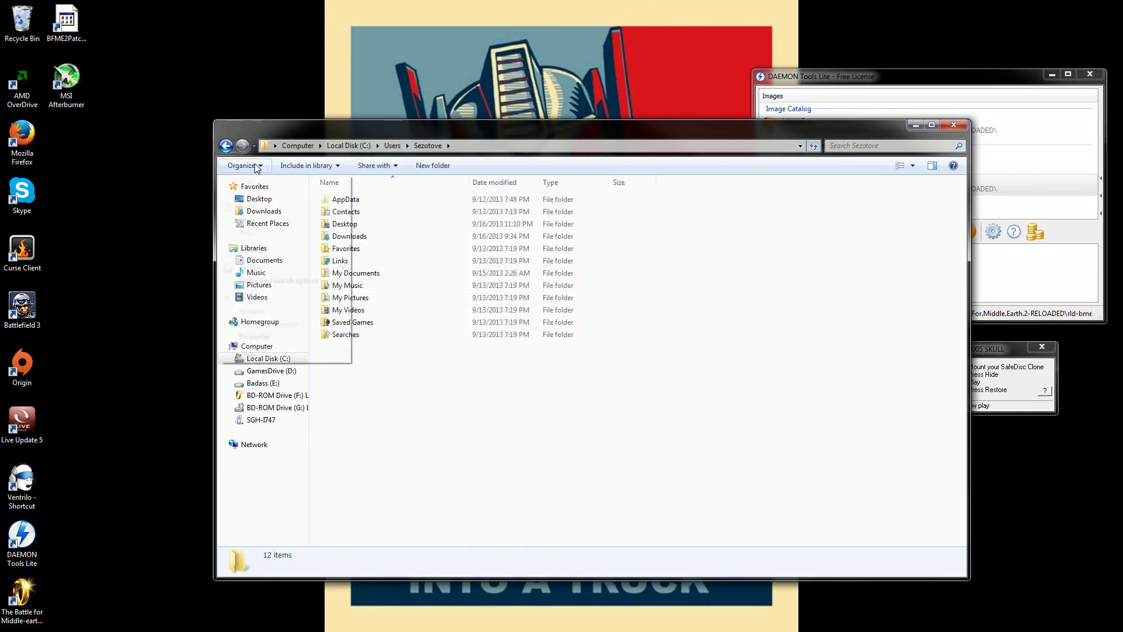
click(283, 282)
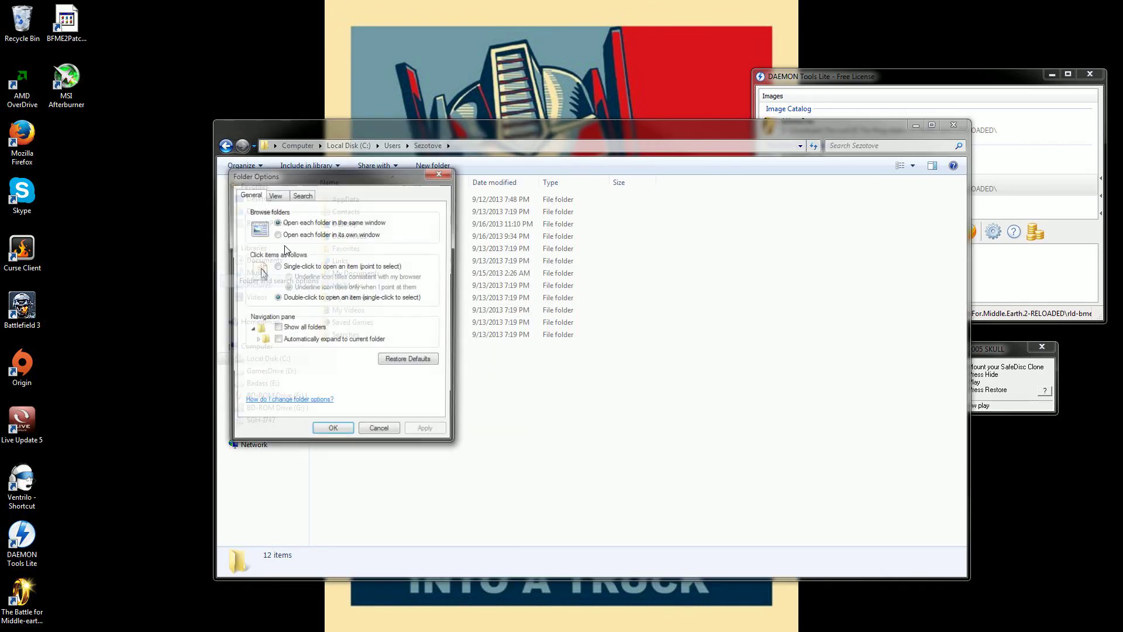
click(279, 196)
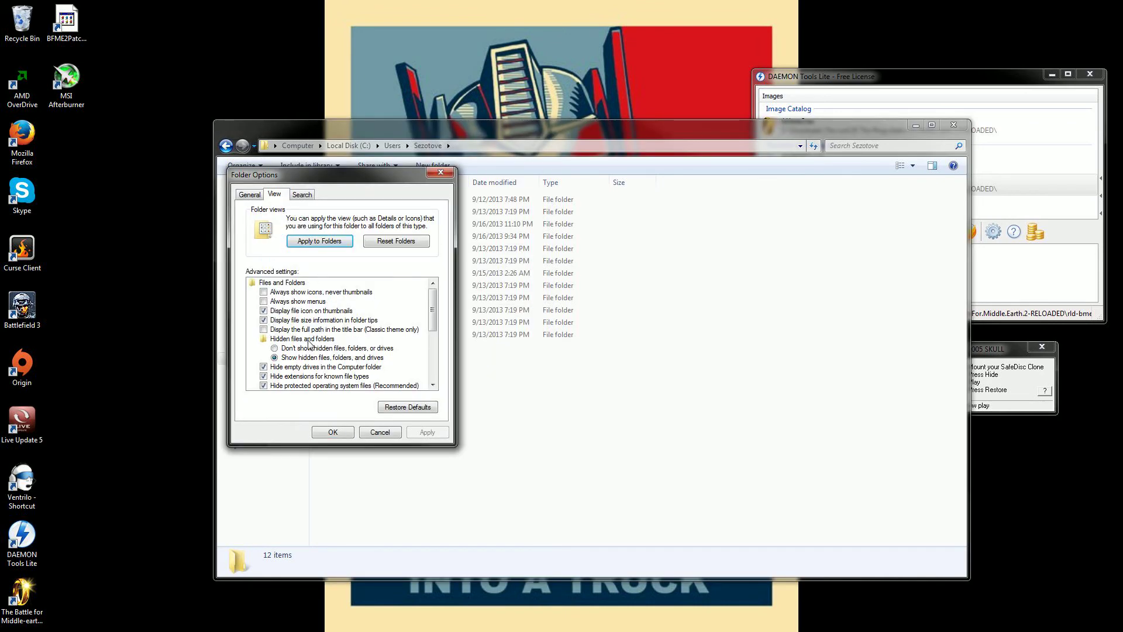
click(333, 431)
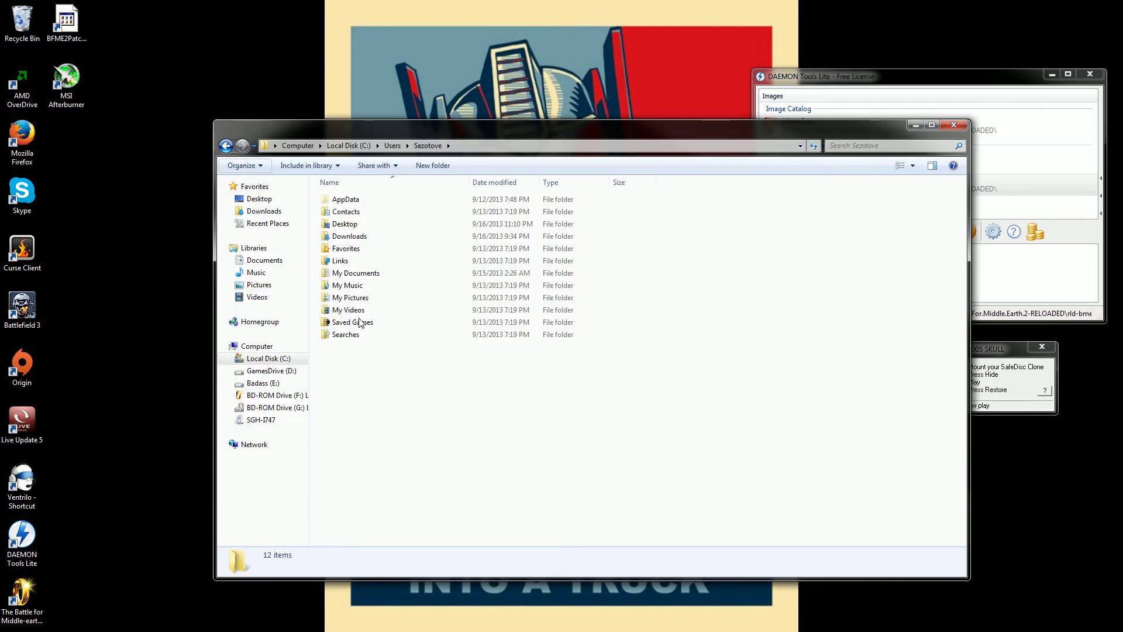
Go to AppData\Roaming\My Battle for Middle-earth(tm) II Files
double_click(348, 199)
double_click(384, 225)
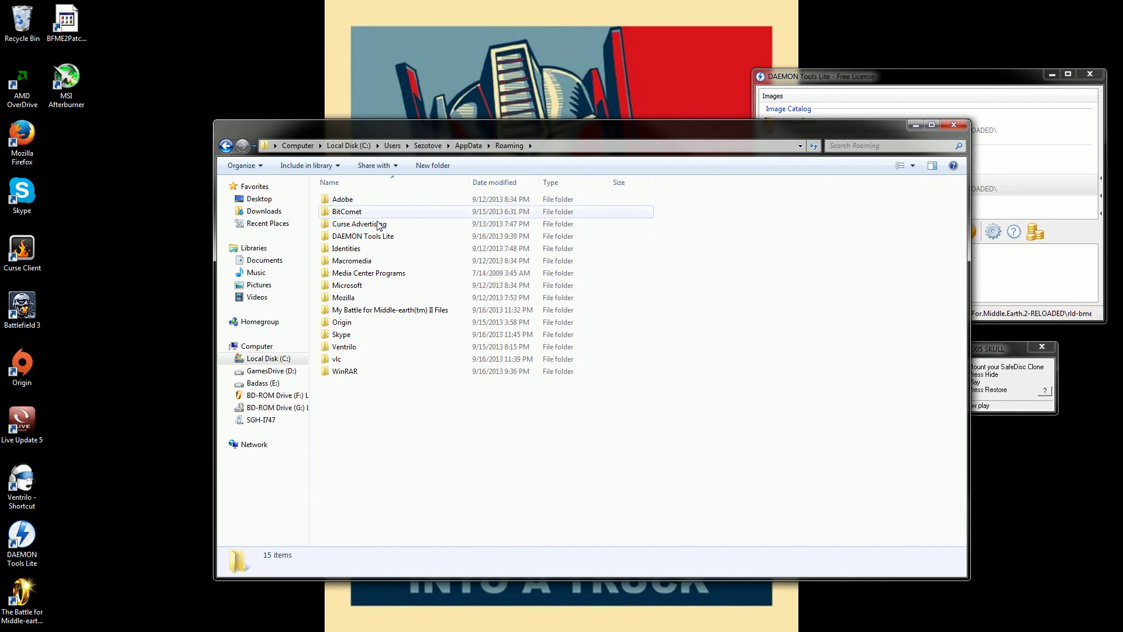
double_click(392, 310)
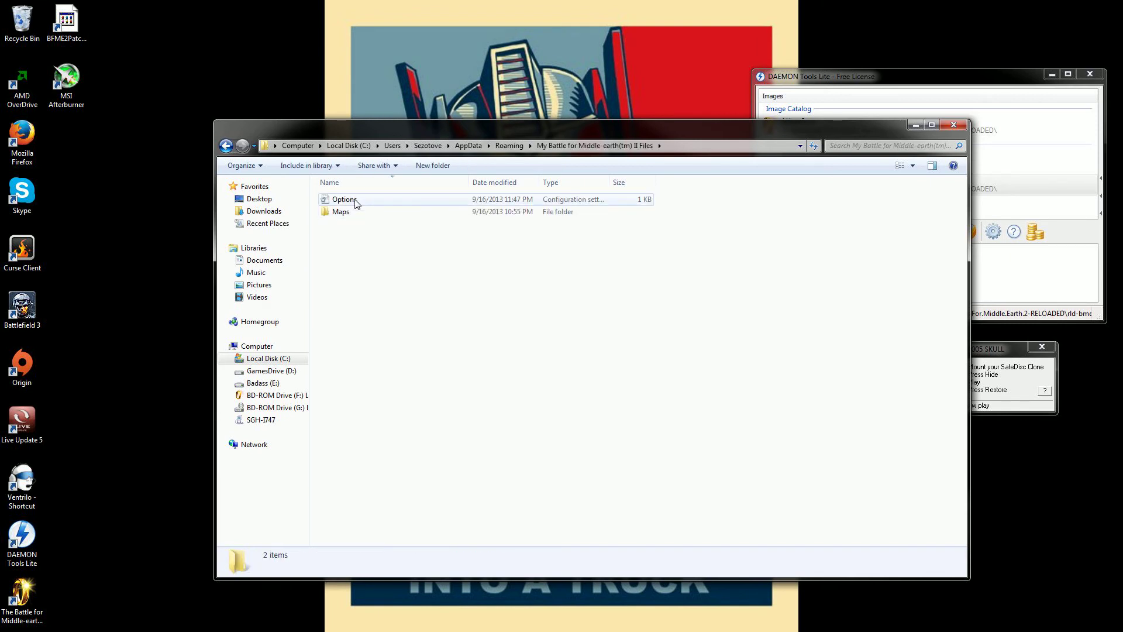
click(375, 201)
click(395, 233)
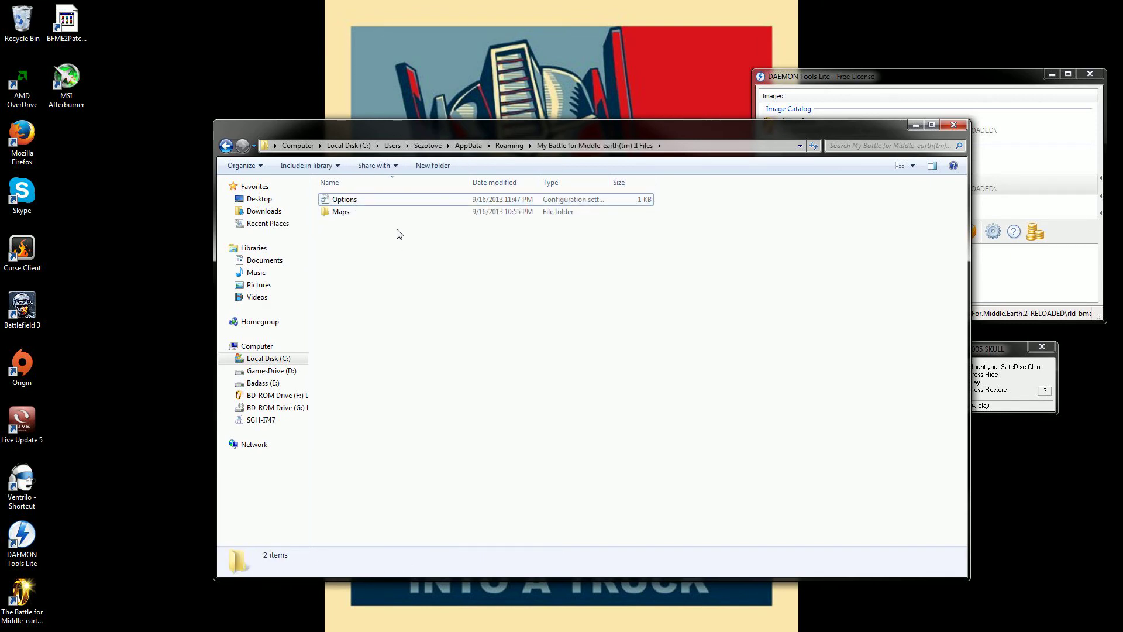
Create a New Text Document, keeping its default name, and open it in Notepad
right_click(380, 261)
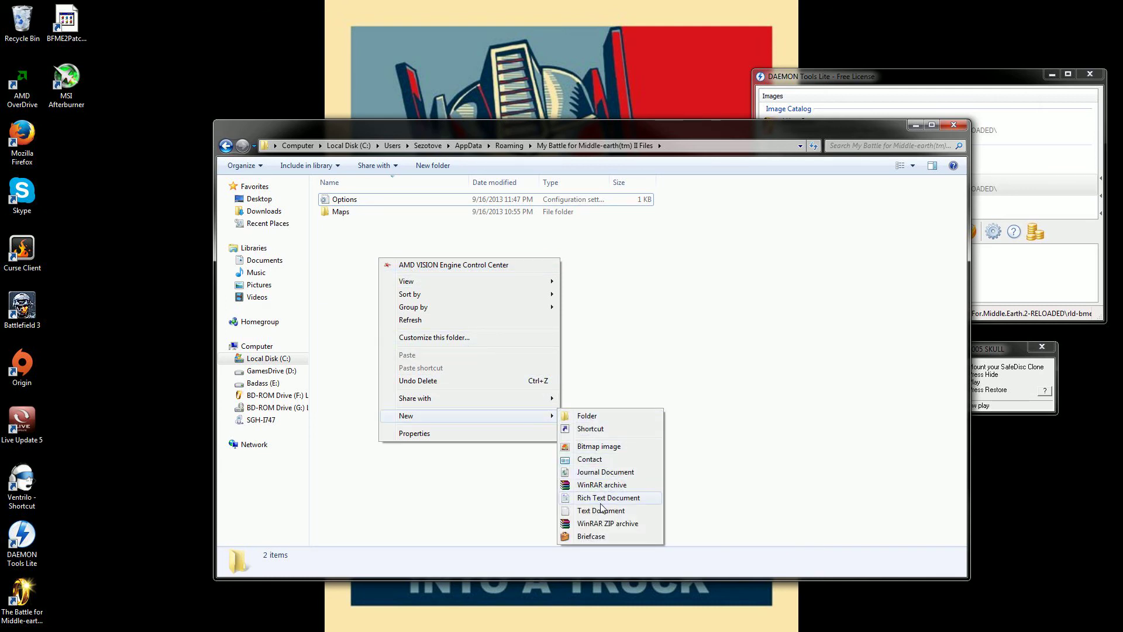
click(602, 511)
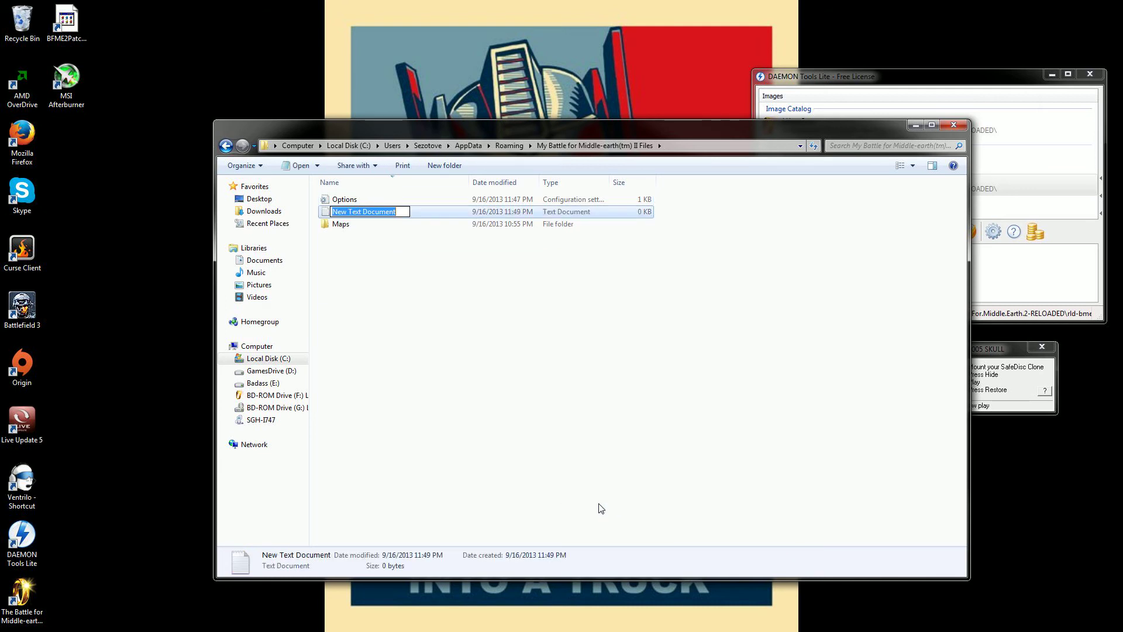
text(Options)
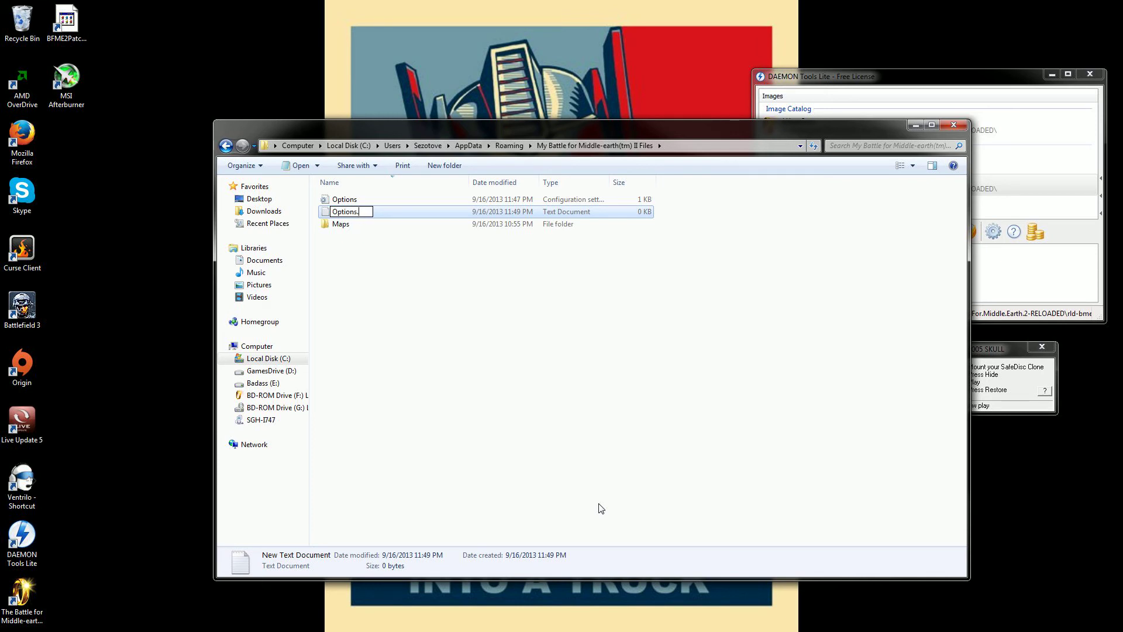
text(.ini)
key(BackSpace)
key(BackSpace)
key(BackSpace)
key(BackSpace)
key(BackSpace)
key(BackSpace)
key(BackSpace)
key(BackSpace)
key(BackSpace)
key(BackSpace)
key(BackSpace)
key(Escape)
double_click(406, 212)
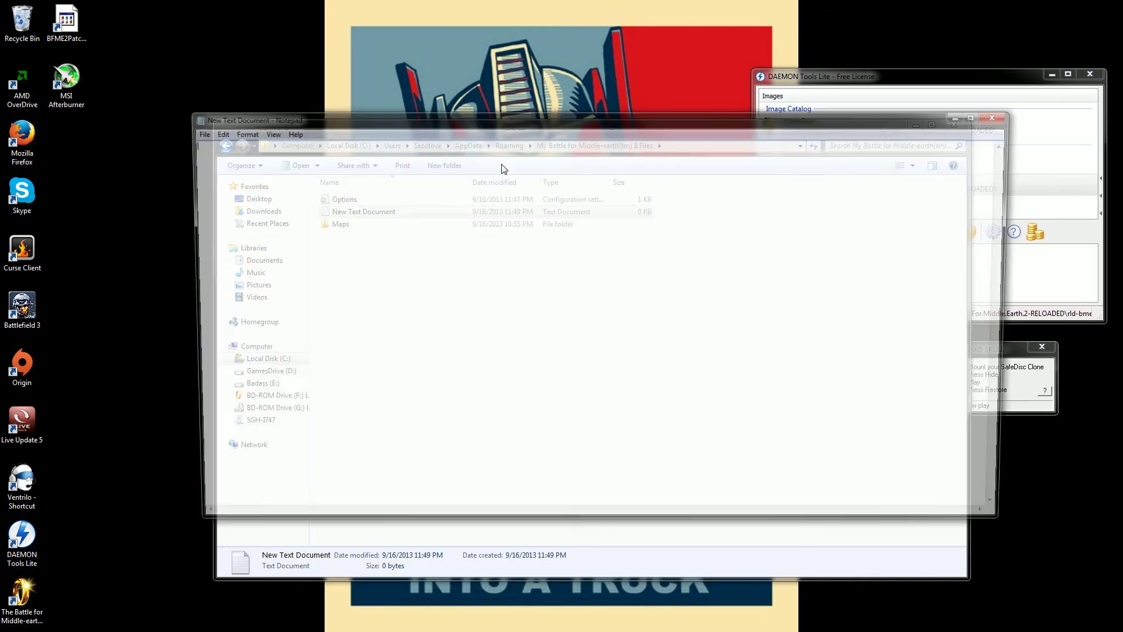
drag(579, 144, 603, 133)
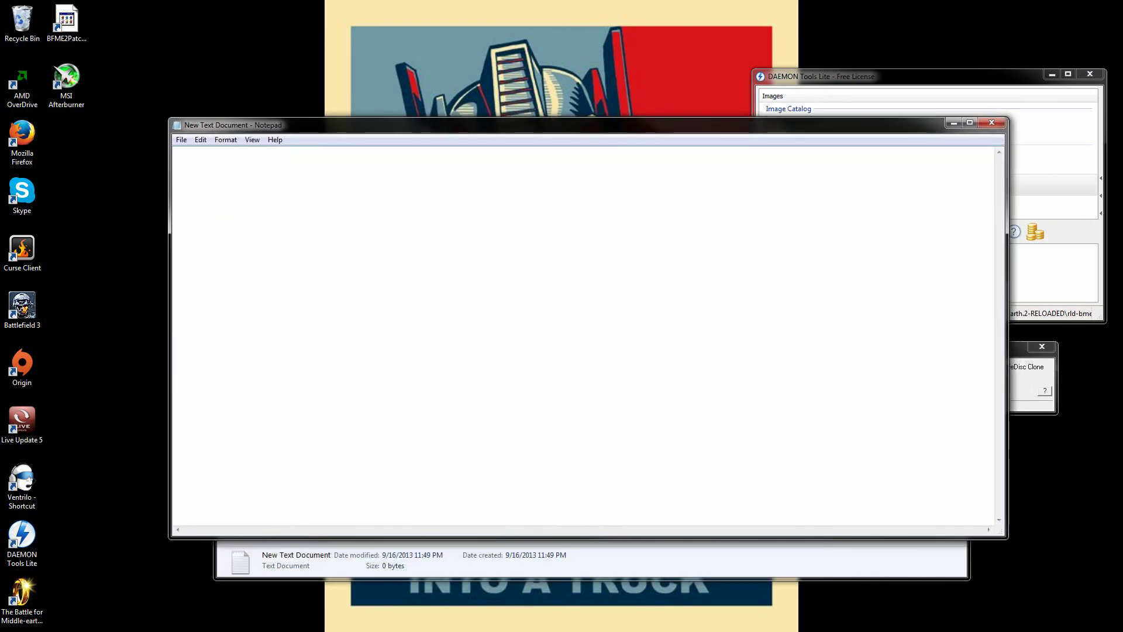
Paste the game settings into Notepad, then close it with Don't Save
key(alt+Tab)
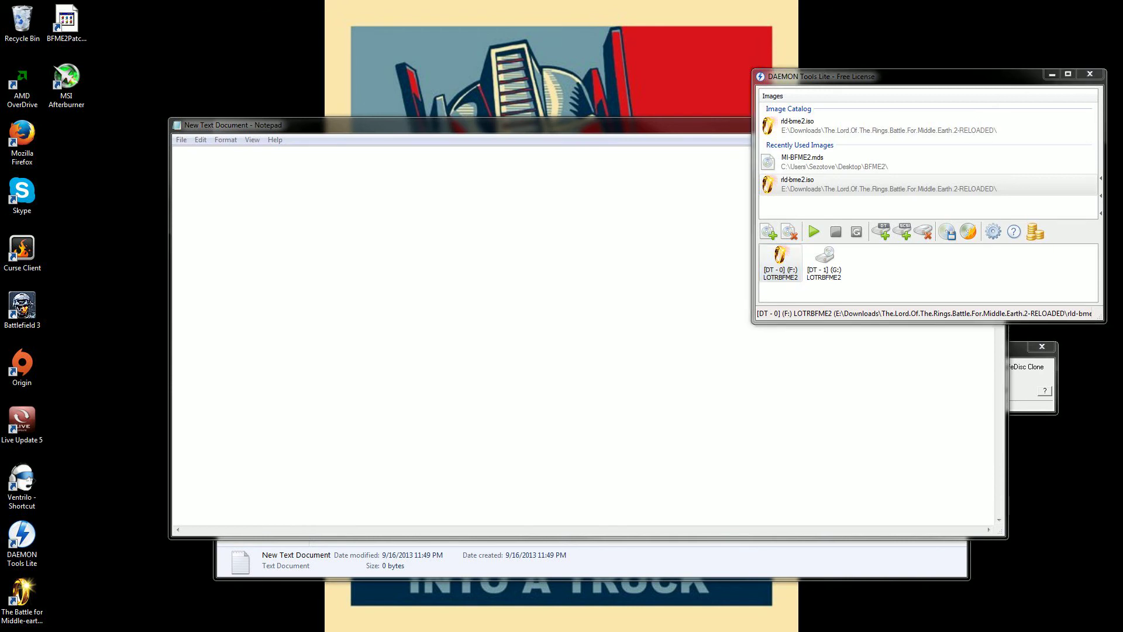
click(248, 176)
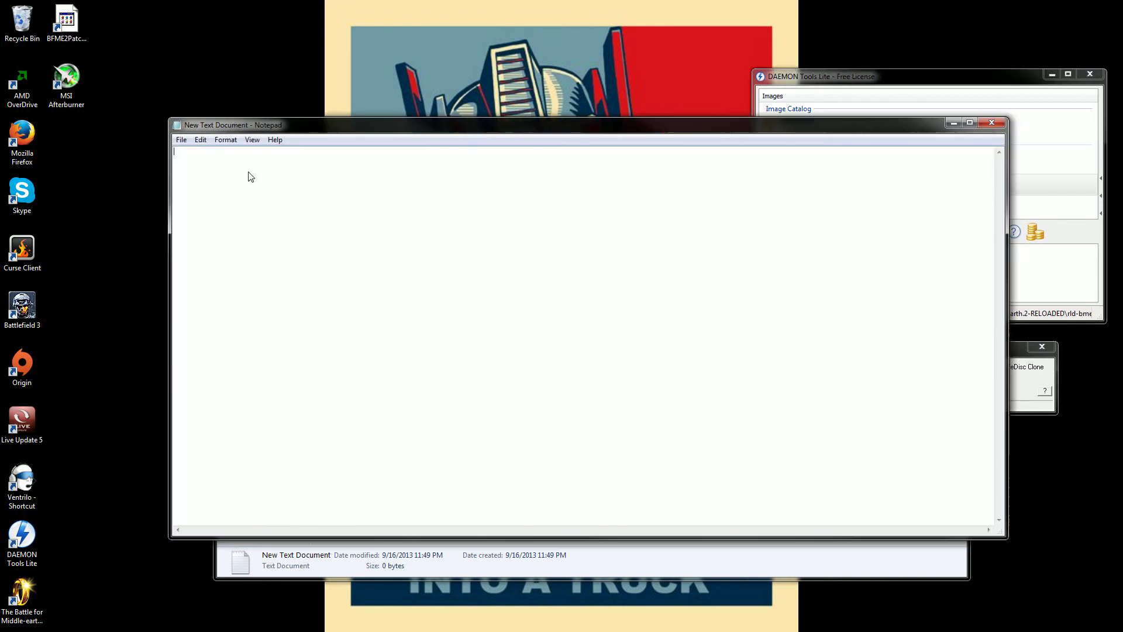
text(AllHealthBars = no AmbientVolume = 50.000000 AudioLOD = Low Brightness = 50 GameSpyIPAddress = 192.168.1.90 HasSeenLogoMovies = yes IdealStaticGameLOD = VeryLow MovieVolume = 70.000000 MusicVolume = 70.000000 Resolution = 1920 1080 SFXVolume = 70.000000 ScrollFactor = 50 SendDelay = no StaticGameLOD = UltraHigh TimesInGame = 5 UseEAX3 = no VoiceVolume = 70.000000)
click(188, 142)
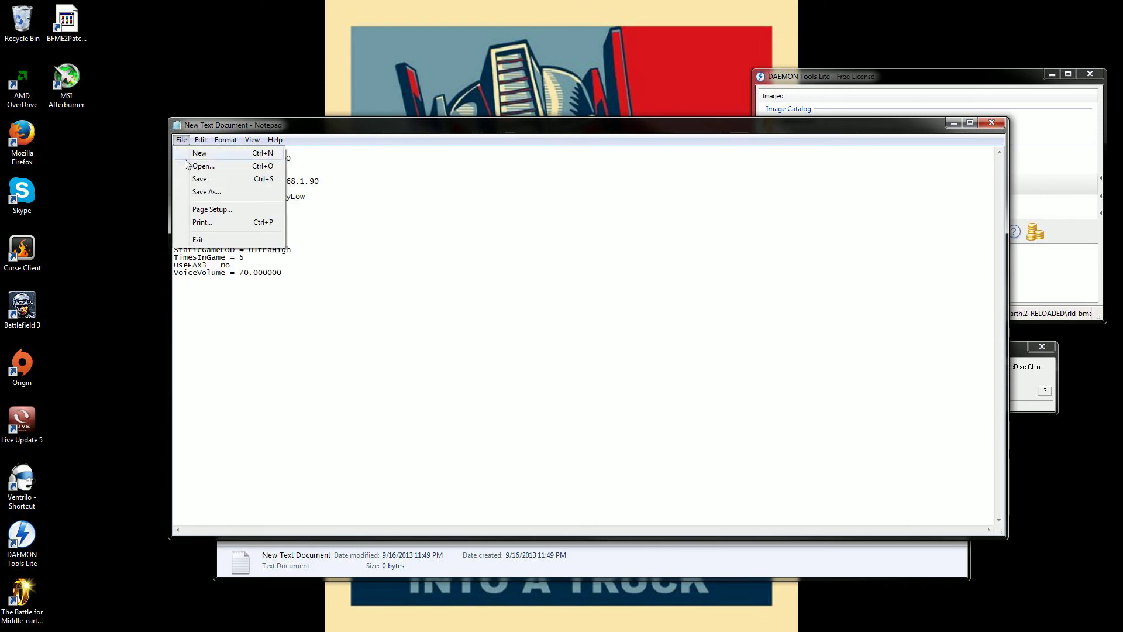
click(991, 122)
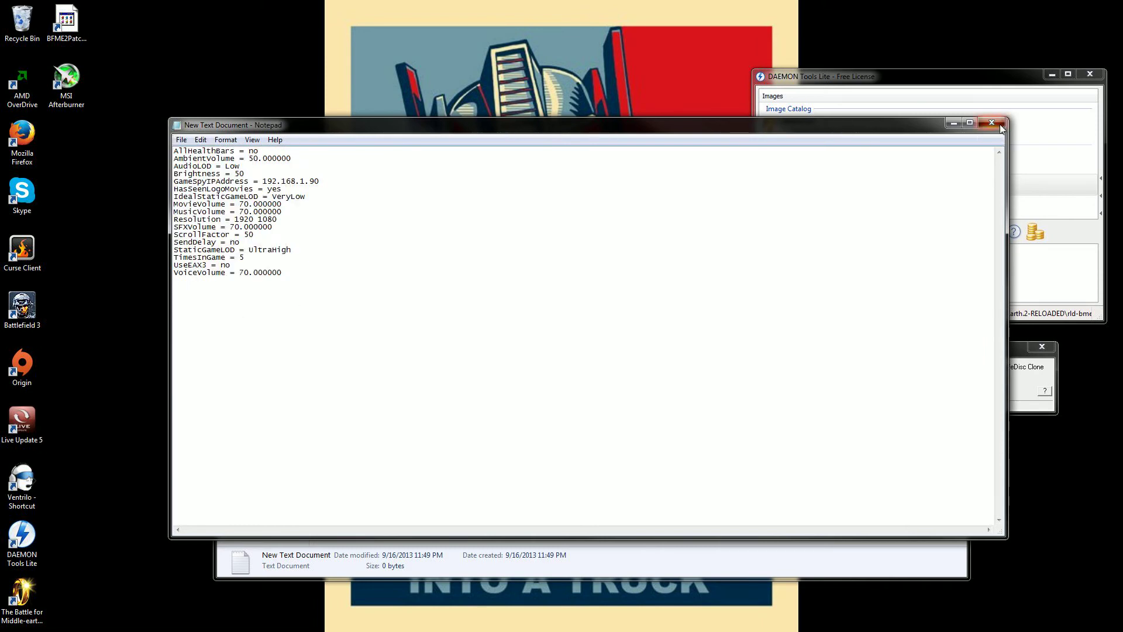
click(573, 343)
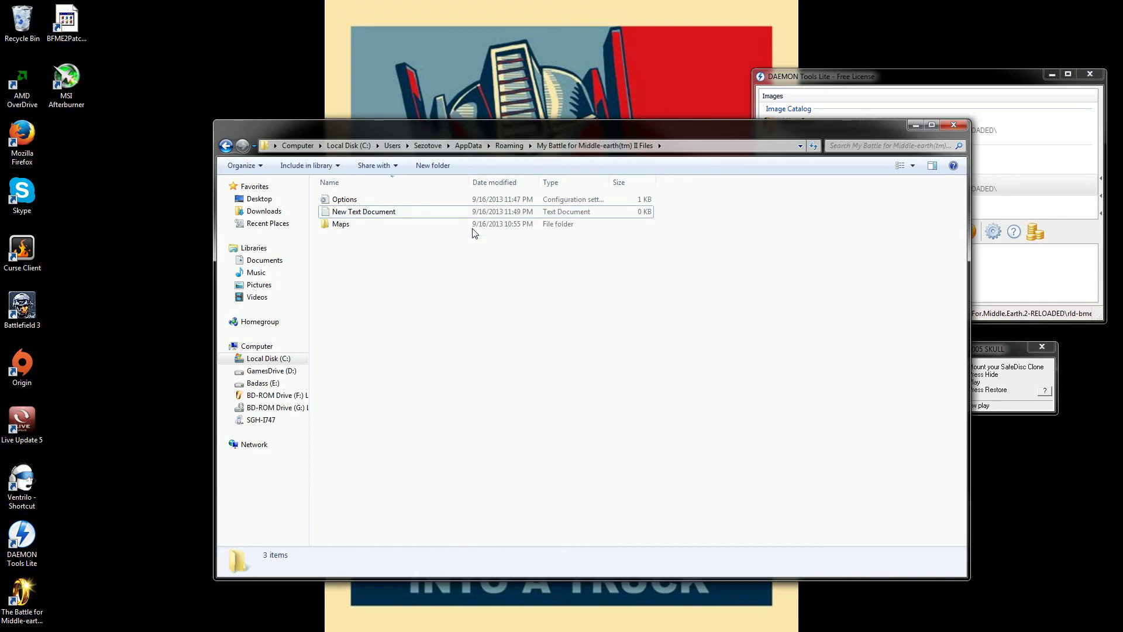
Delete New Text Document from the settings folder
key(Up)
key(Down)
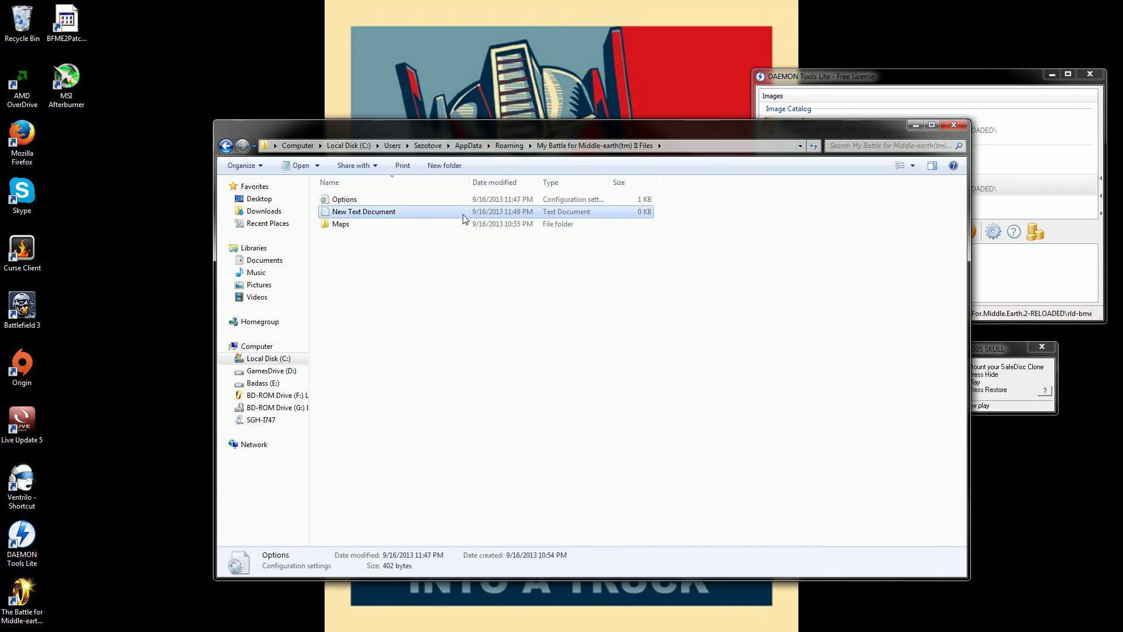
key(Delete)
key(Return)
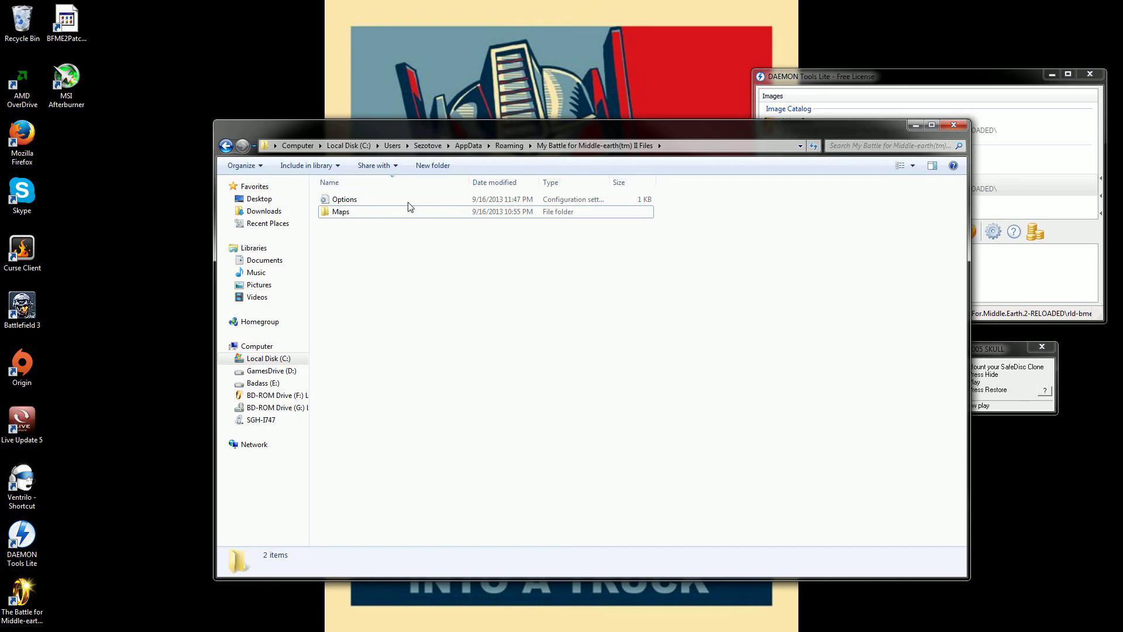
Close Explorer and DAEMON Tools Lite, restore the SafeDisc backup, and close SafeDisc4 Hider
click(956, 124)
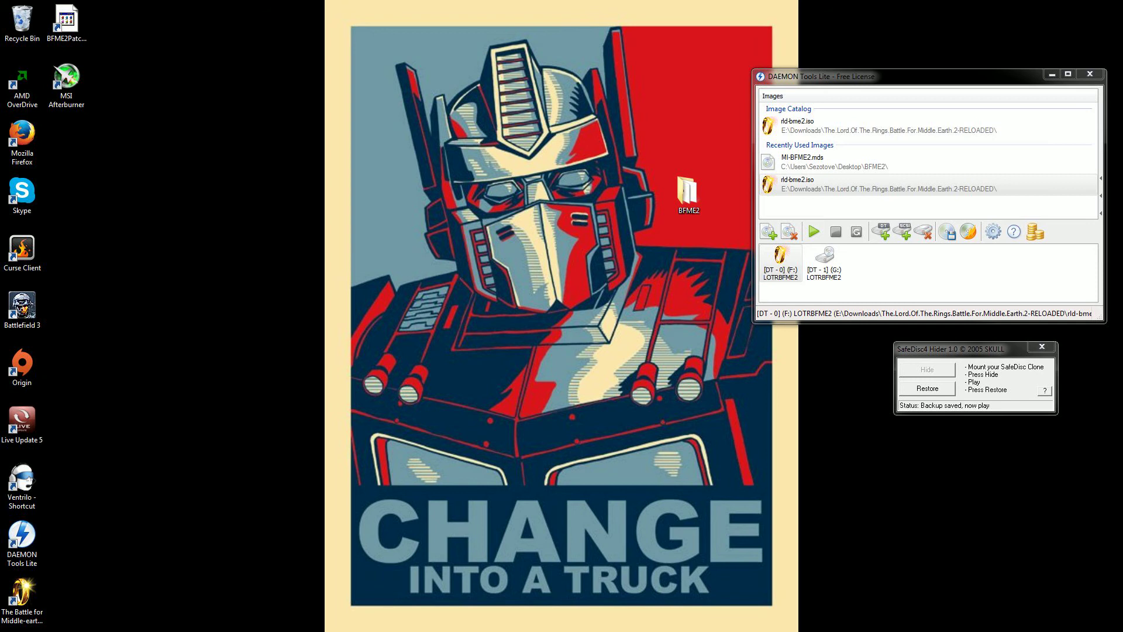
click(1089, 75)
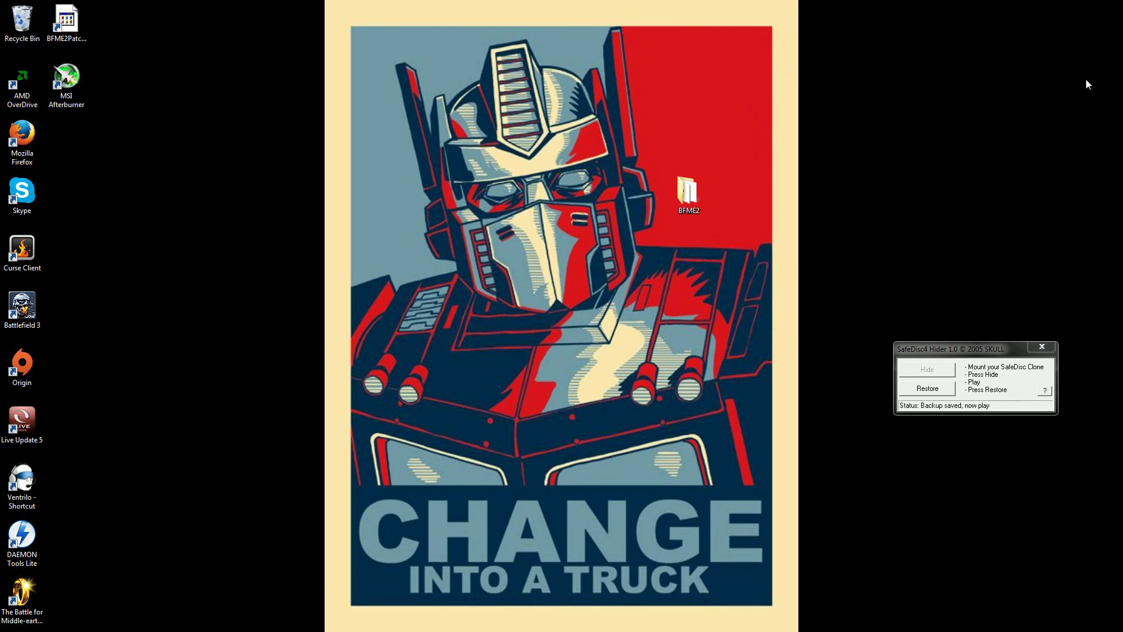
drag(995, 348, 432, 195)
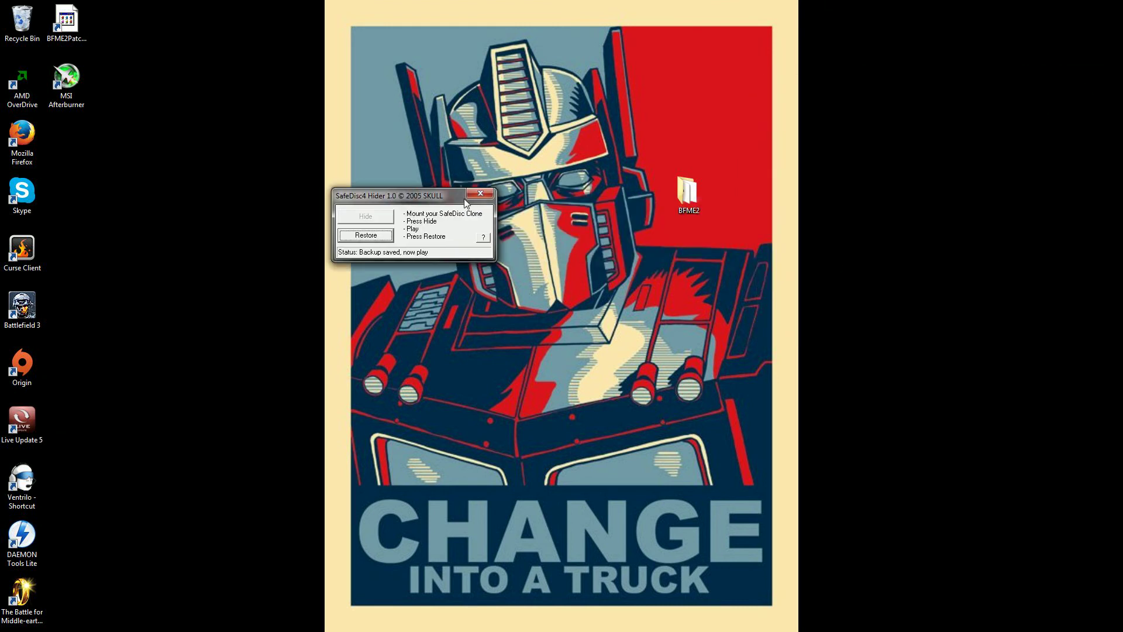
click(357, 239)
click(480, 193)
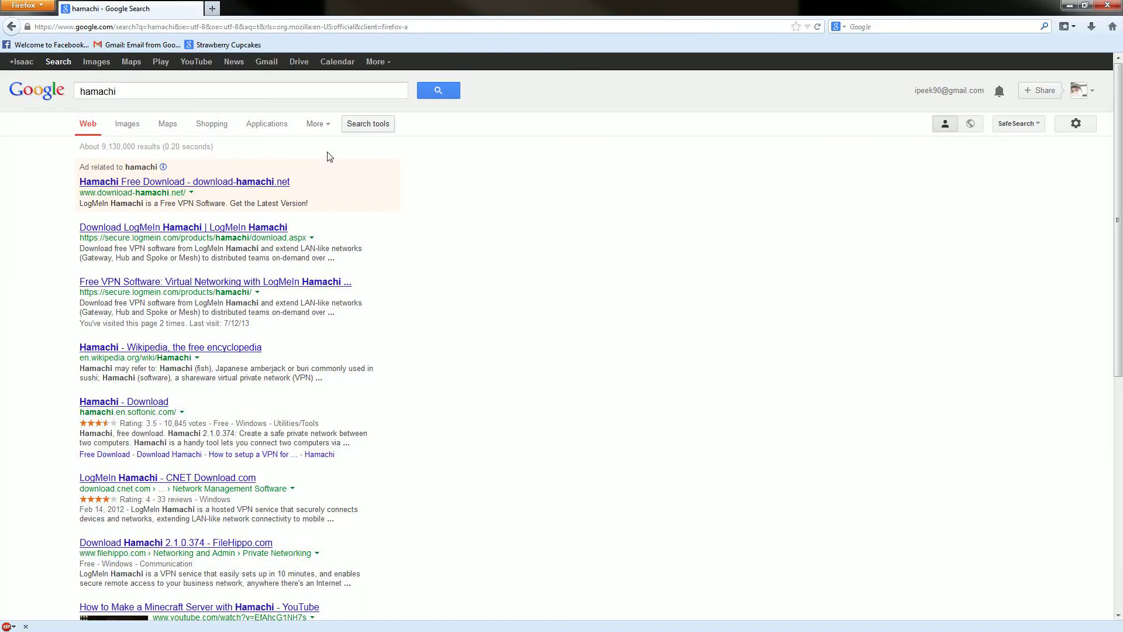
Open the Download LogMeIn Hamachi result, then the Free VPN Software Hamachi product page
click(169, 230)
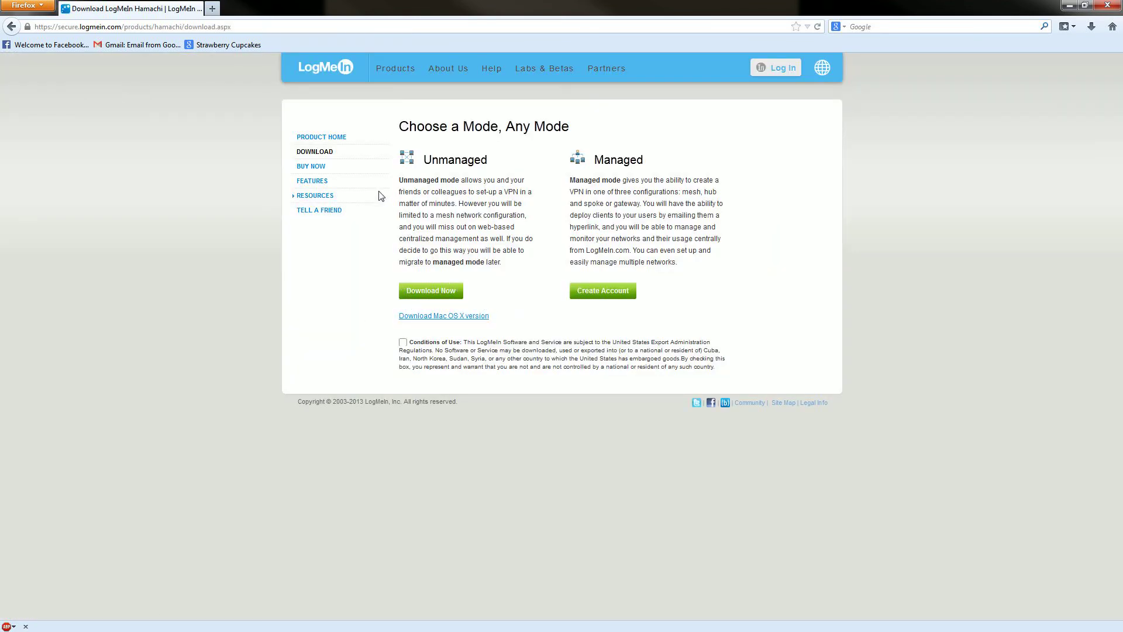
click(11, 27)
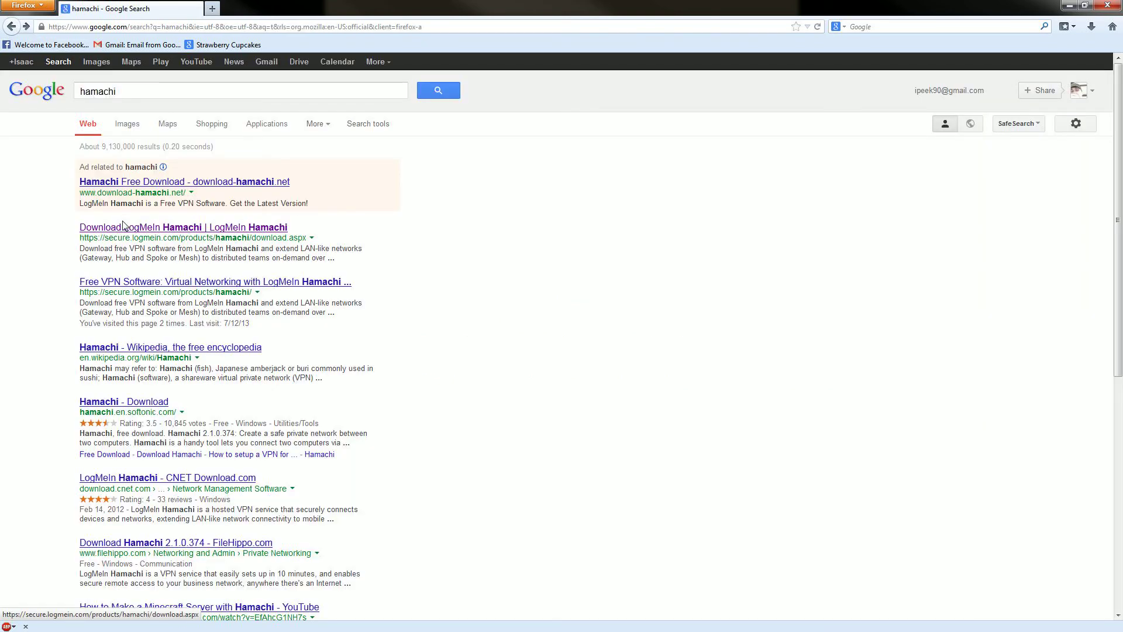
click(133, 283)
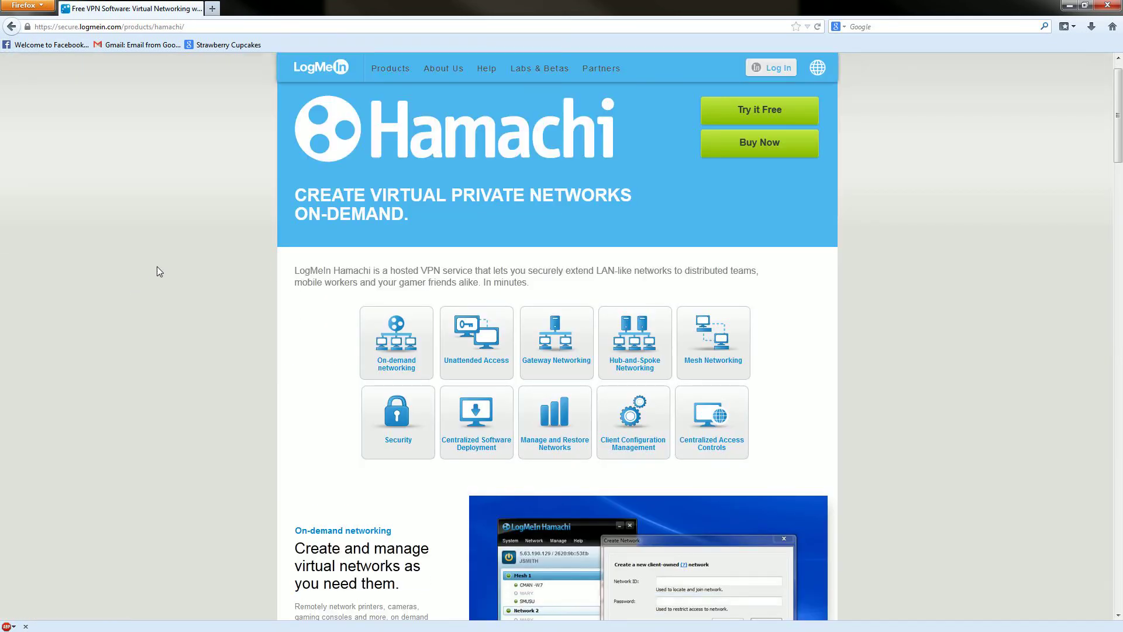
scroll(157, 271, down, 5)
scroll(157, 272, up, 4)
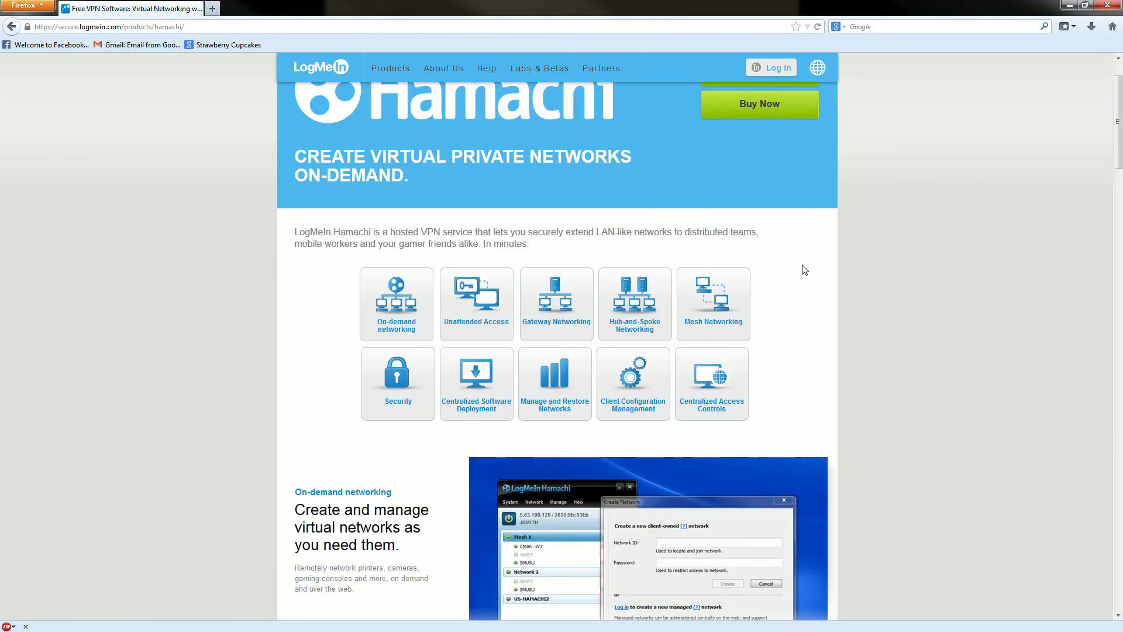
scroll(804, 269, up, 2)
Start the free trial login, partly enter a LogMeIn ID, then back out three pages
click(755, 131)
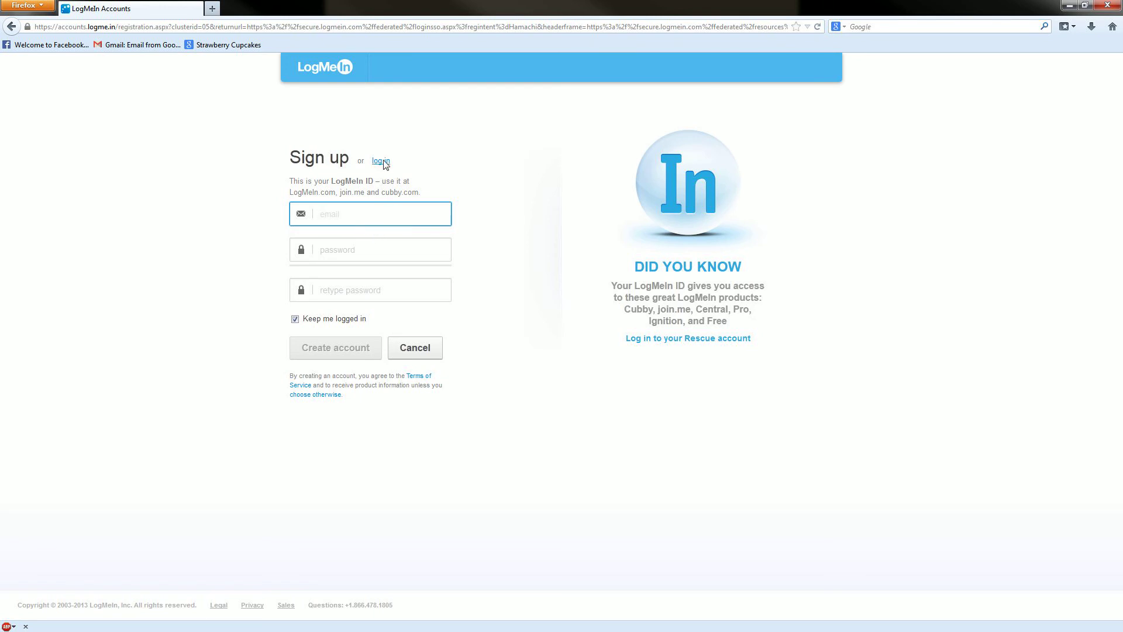
click(378, 161)
click(369, 210)
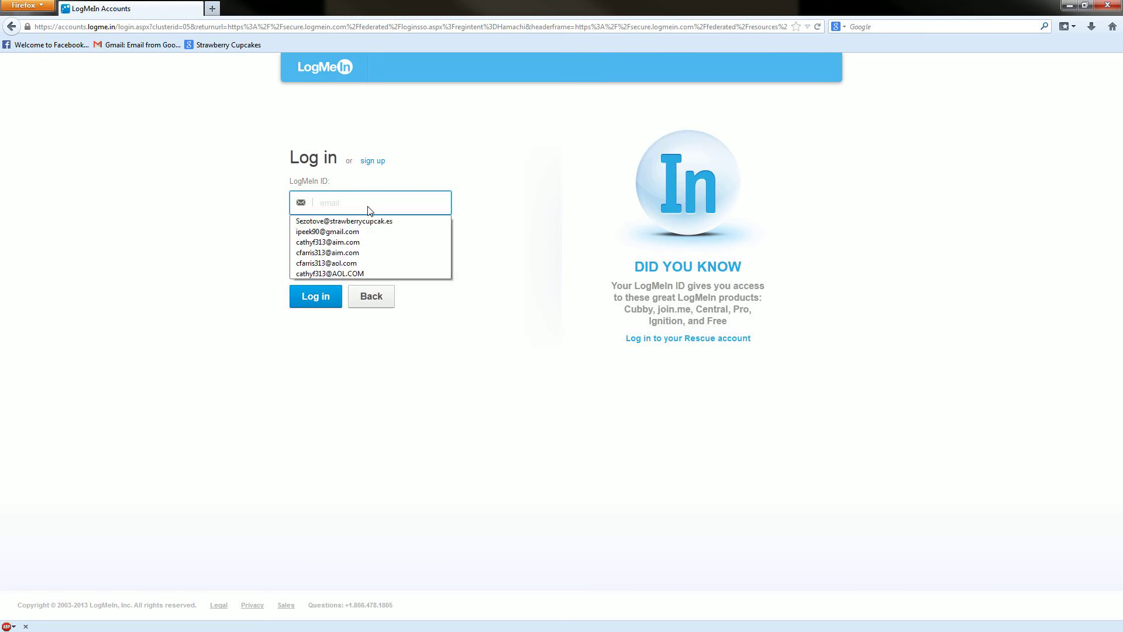
text(Sezotove)
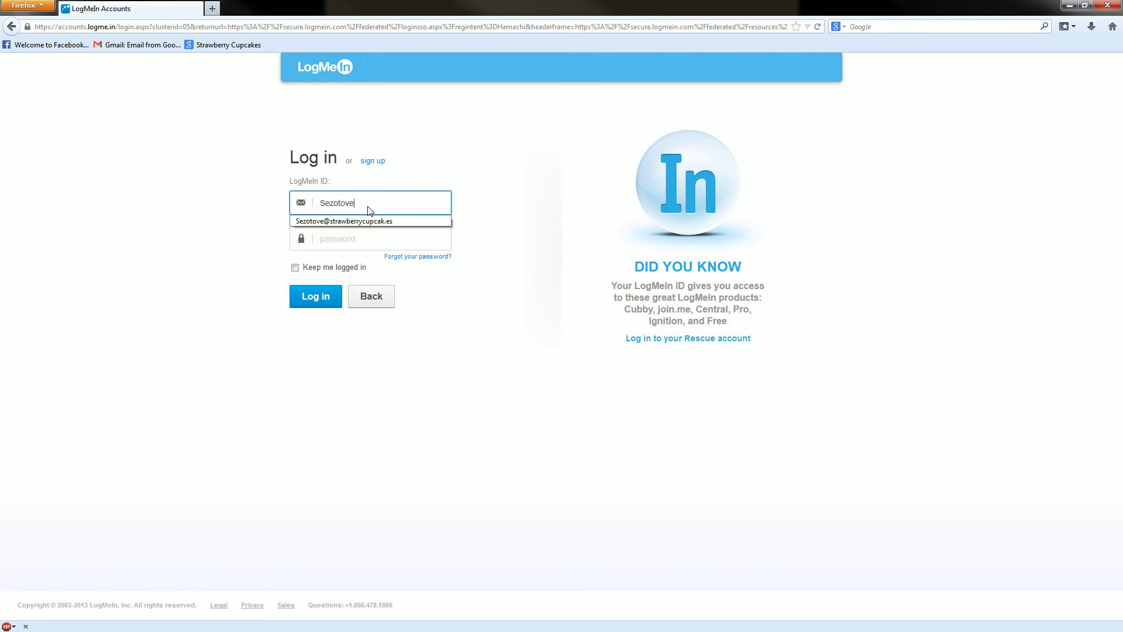
key(Tab)
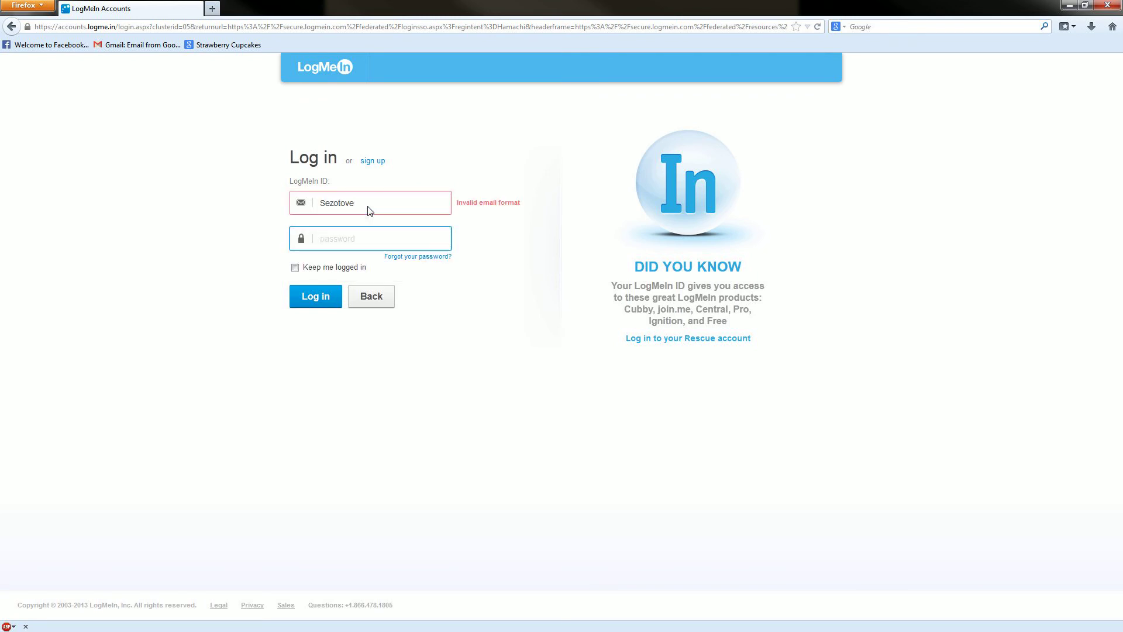
key(shift+Tab)
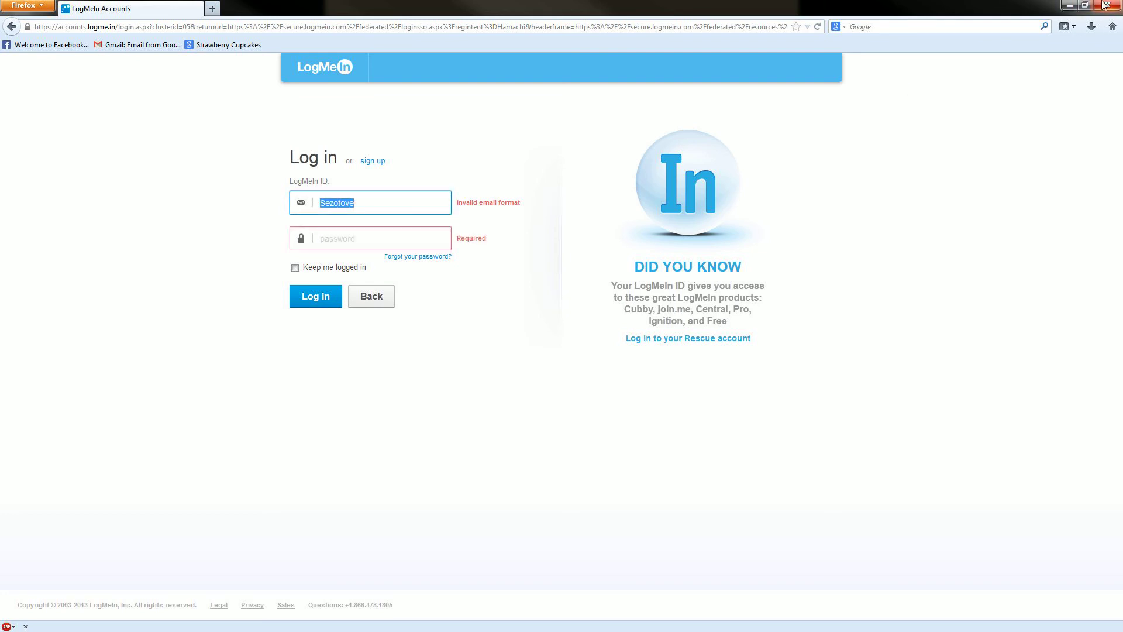
click(11, 27)
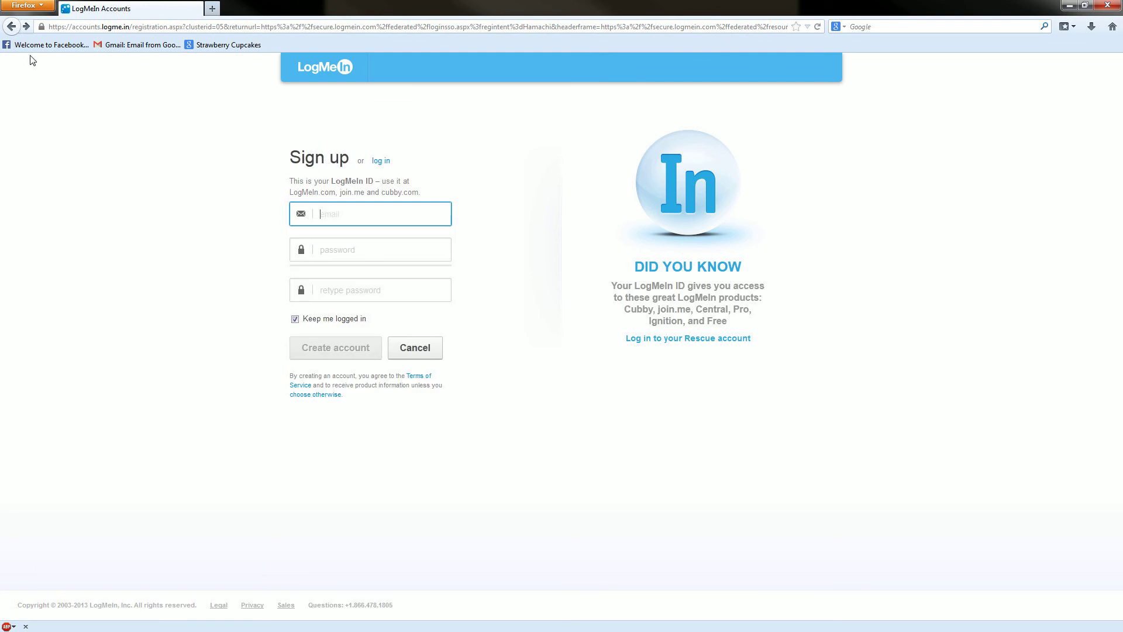
click(13, 27)
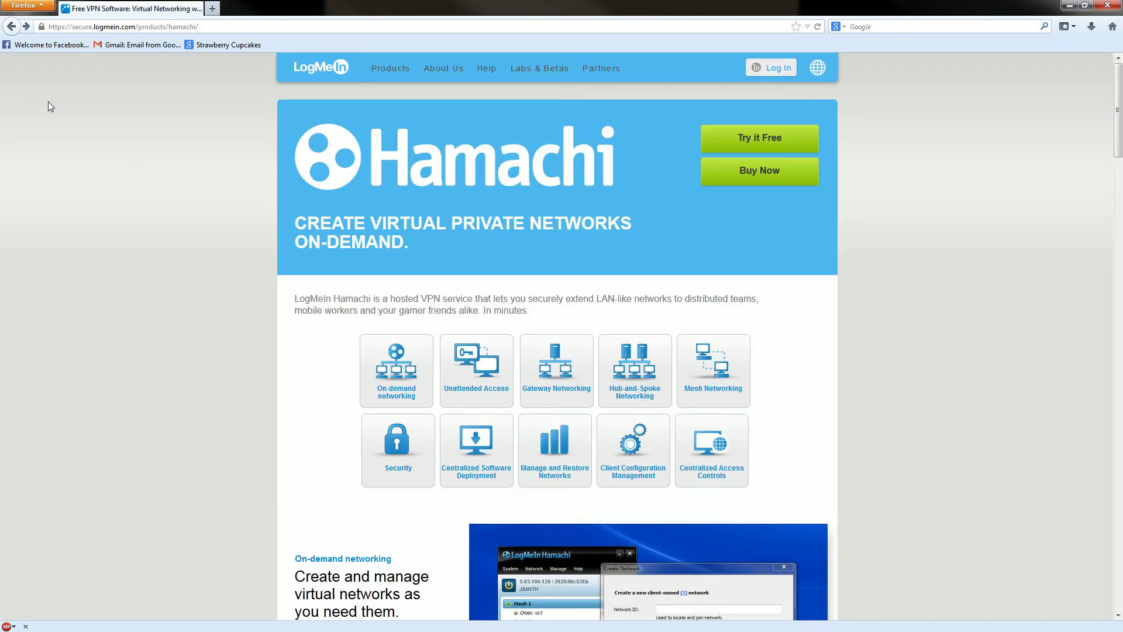
click(12, 28)
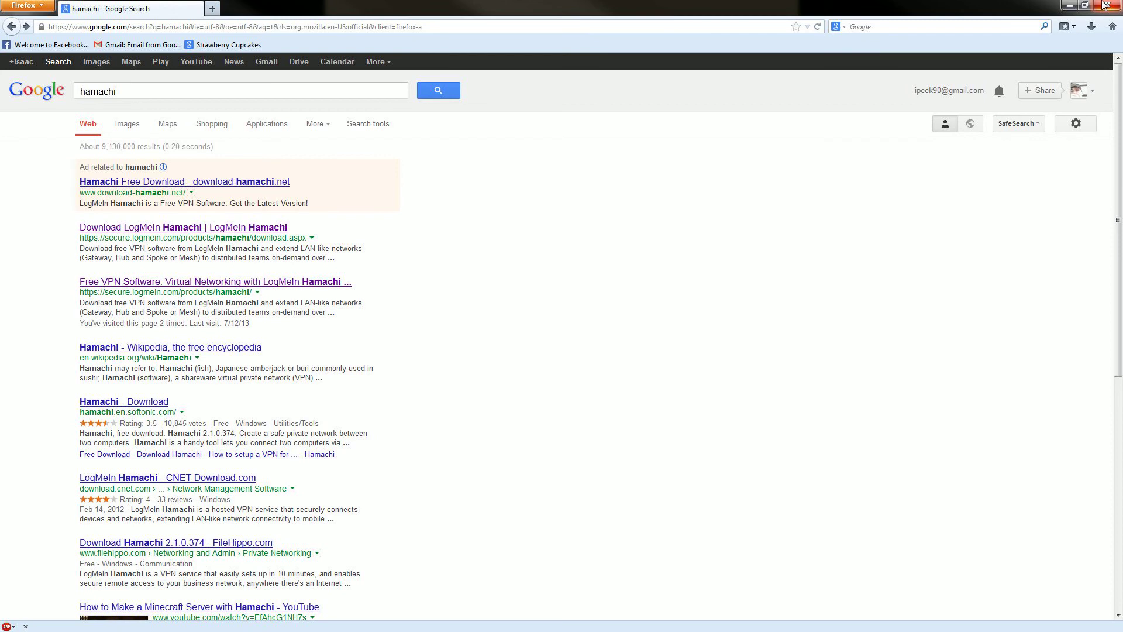
Save hamachi.msi from the CNET Download.com page and open it from Firefox's downloads list
click(144, 478)
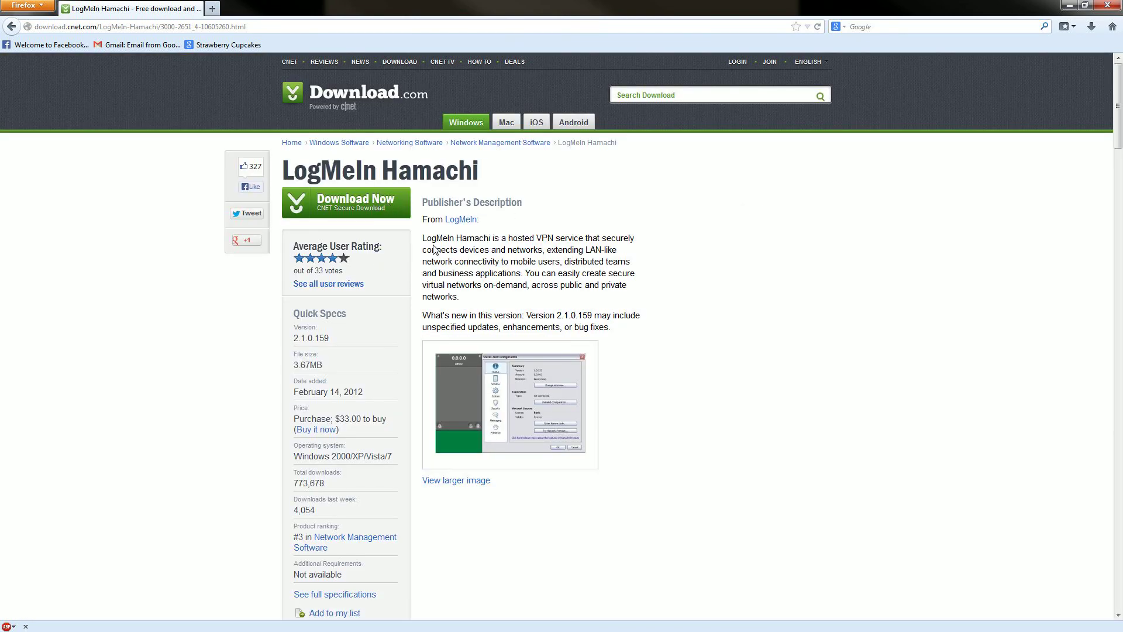
click(381, 197)
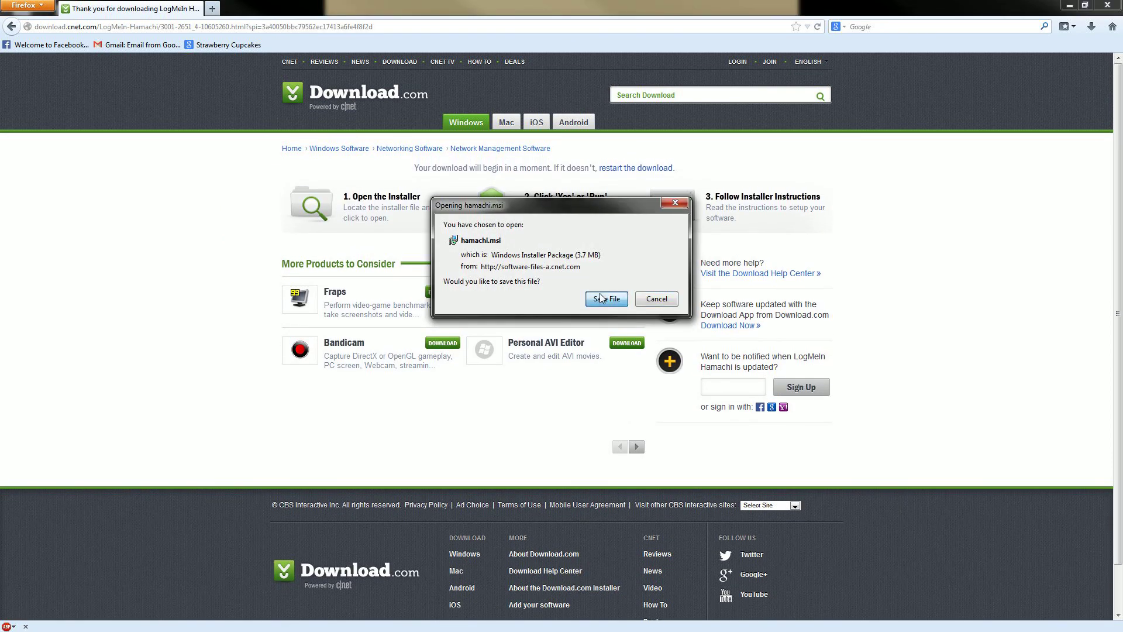
click(607, 299)
click(1092, 26)
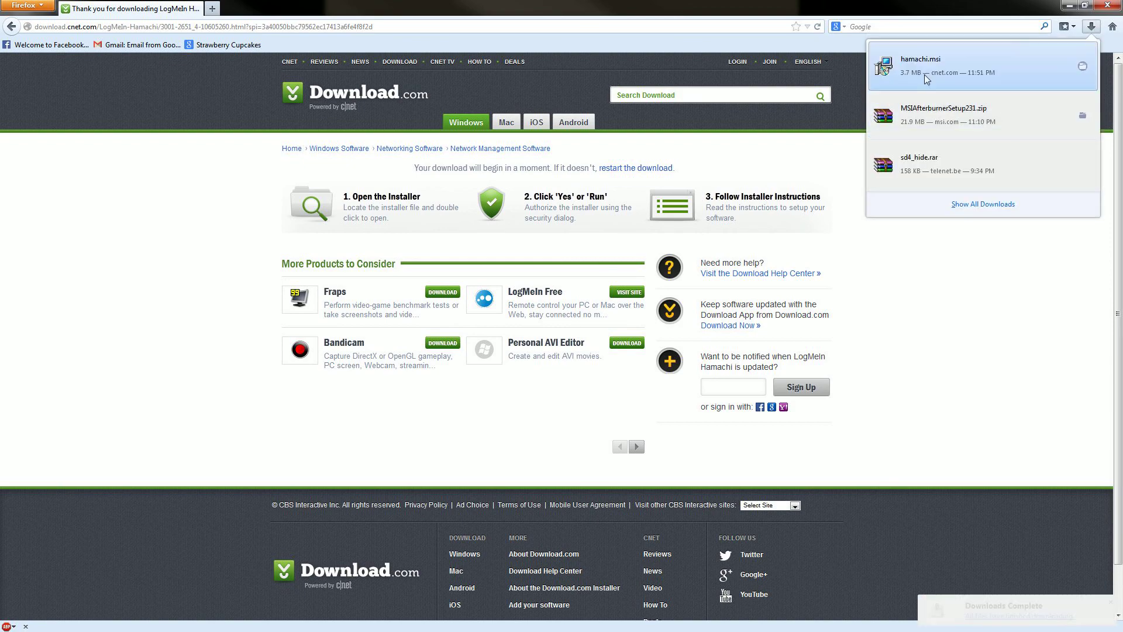
click(913, 52)
Run hamachi.msi, accept the license, keep the default folder, install, and finish with Launch Hamachi checked
click(1098, 5)
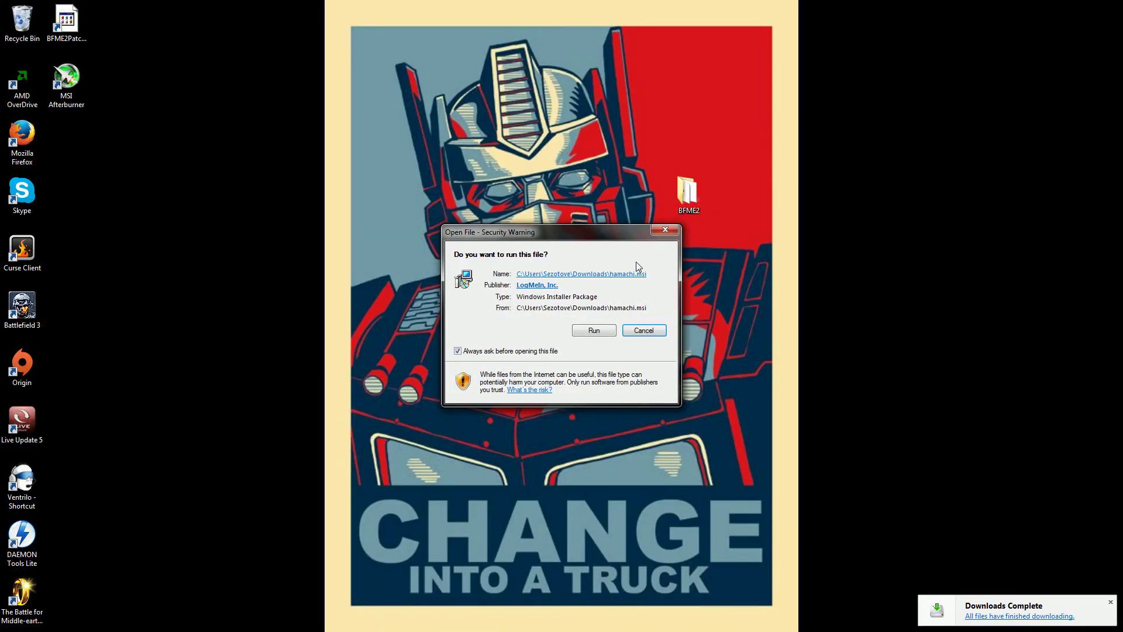
click(594, 330)
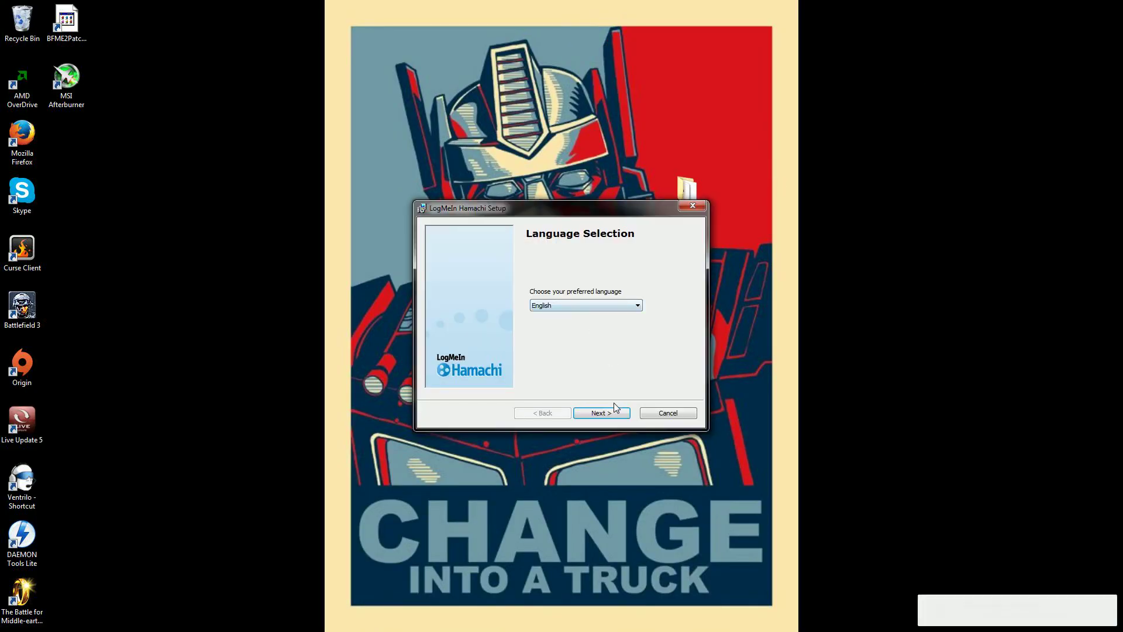
click(602, 409)
click(605, 412)
click(605, 413)
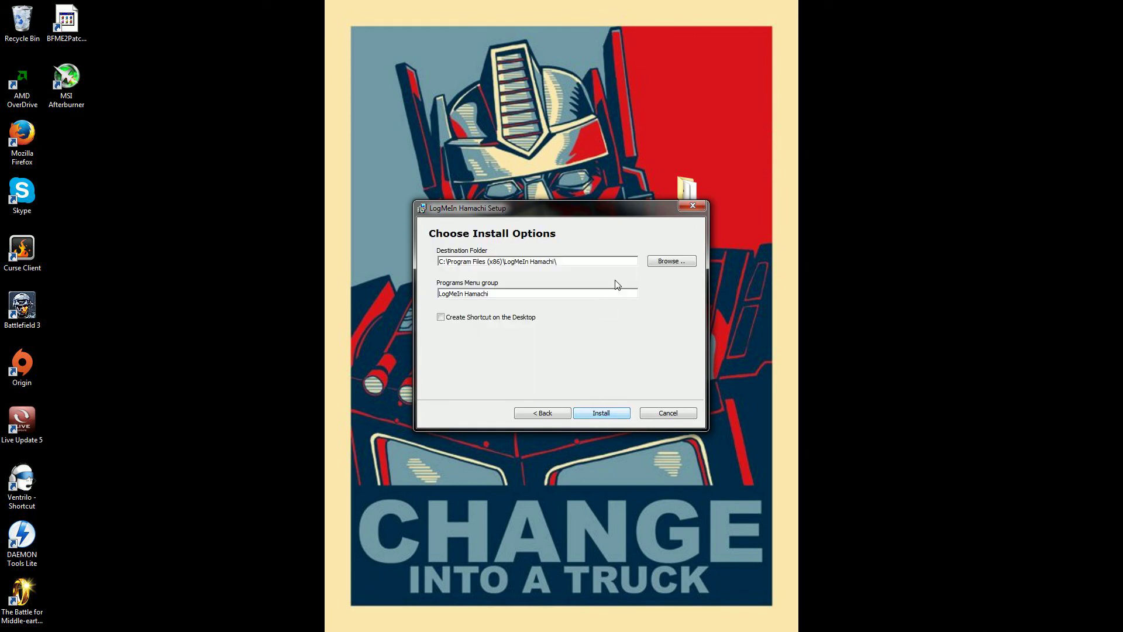
click(668, 263)
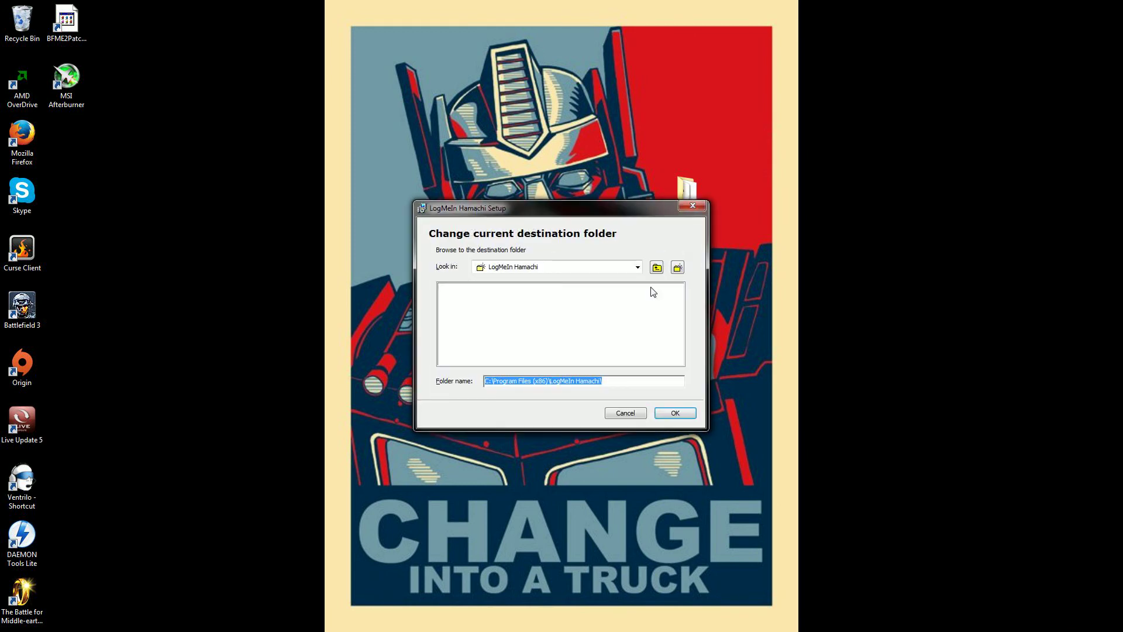
click(639, 413)
click(612, 414)
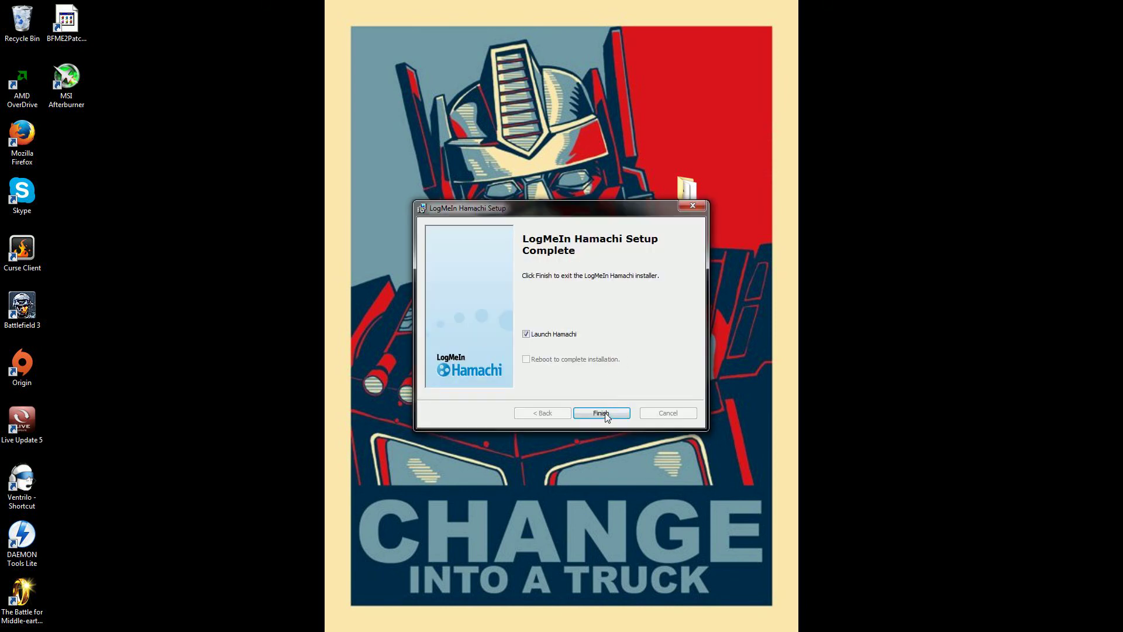
click(601, 413)
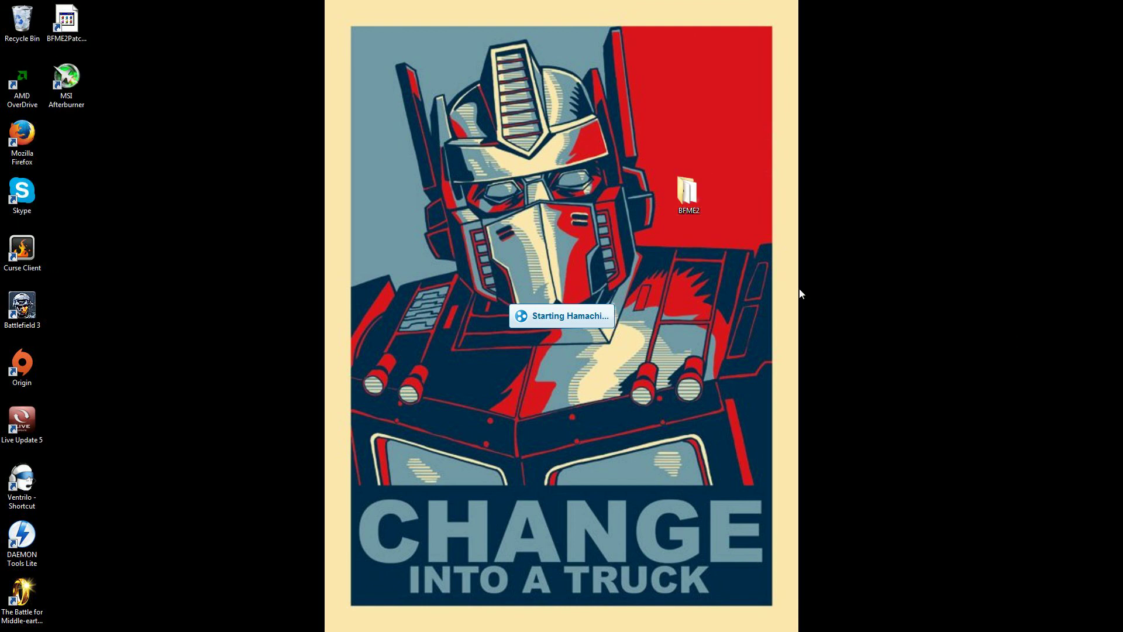
Power on Hamachi, register the client under its suggested name, and mark the network as Home
drag(79, 48, 698, 152)
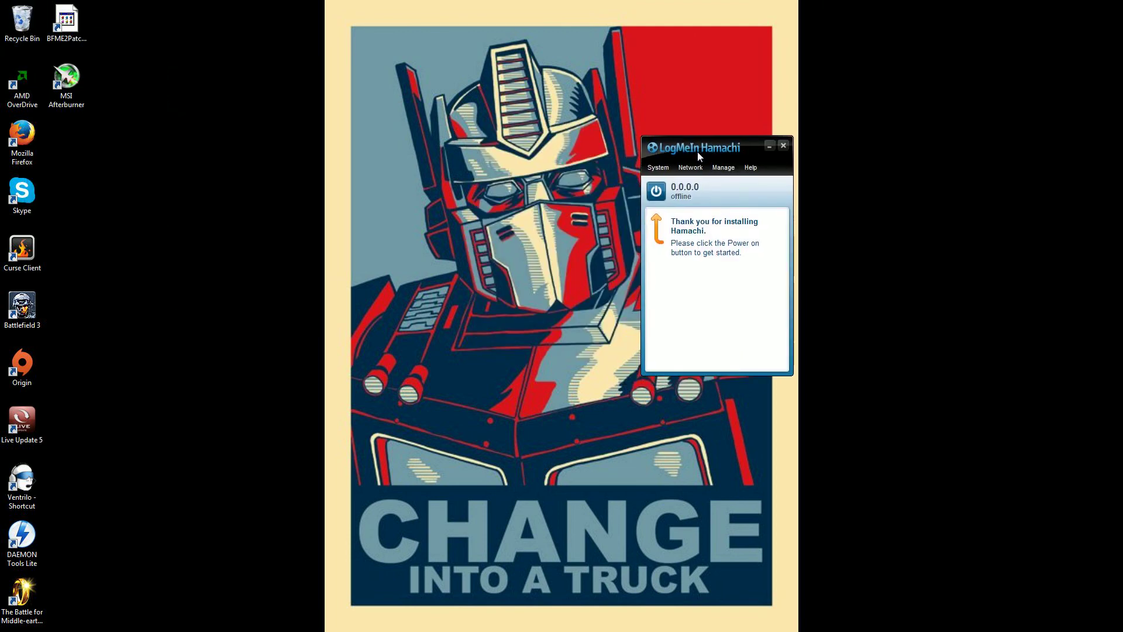
click(665, 195)
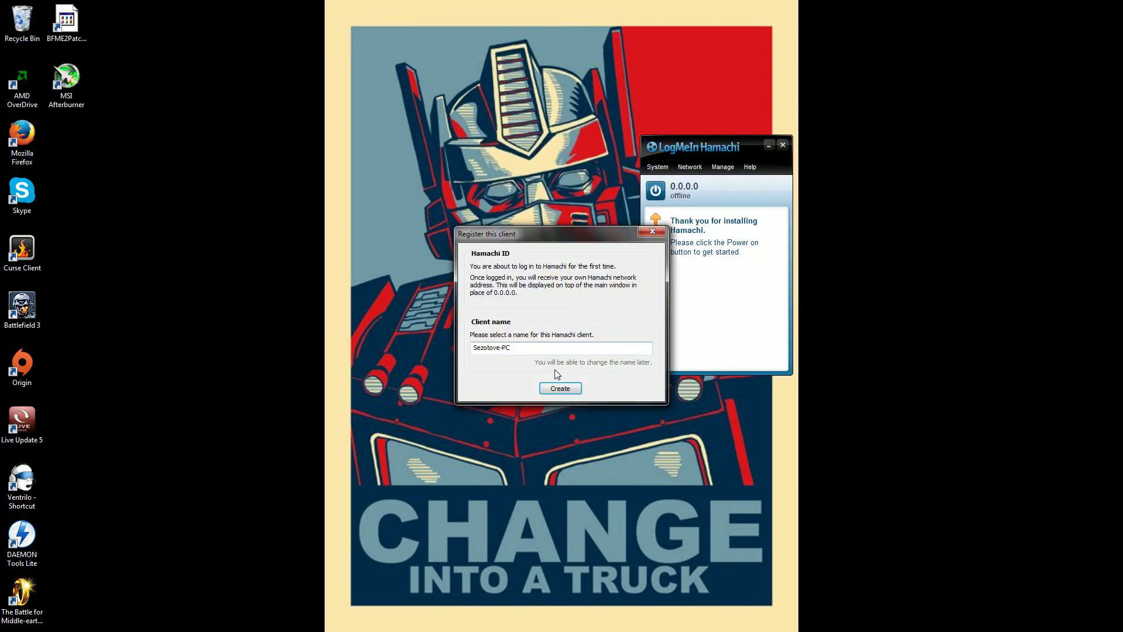
click(560, 390)
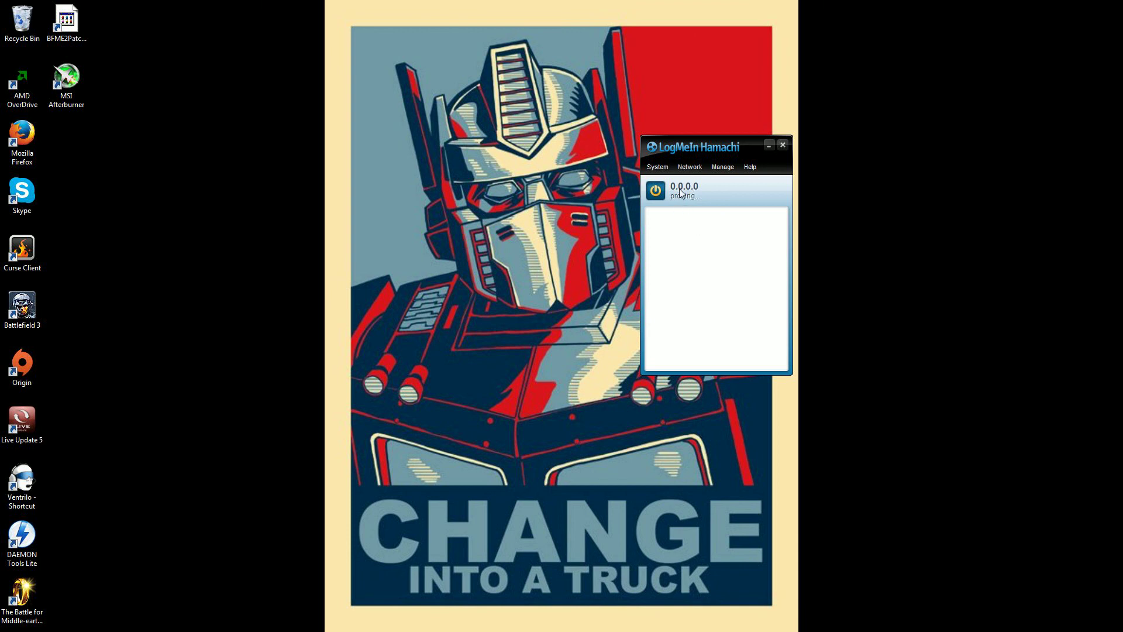
drag(714, 139, 660, 76)
click(609, 102)
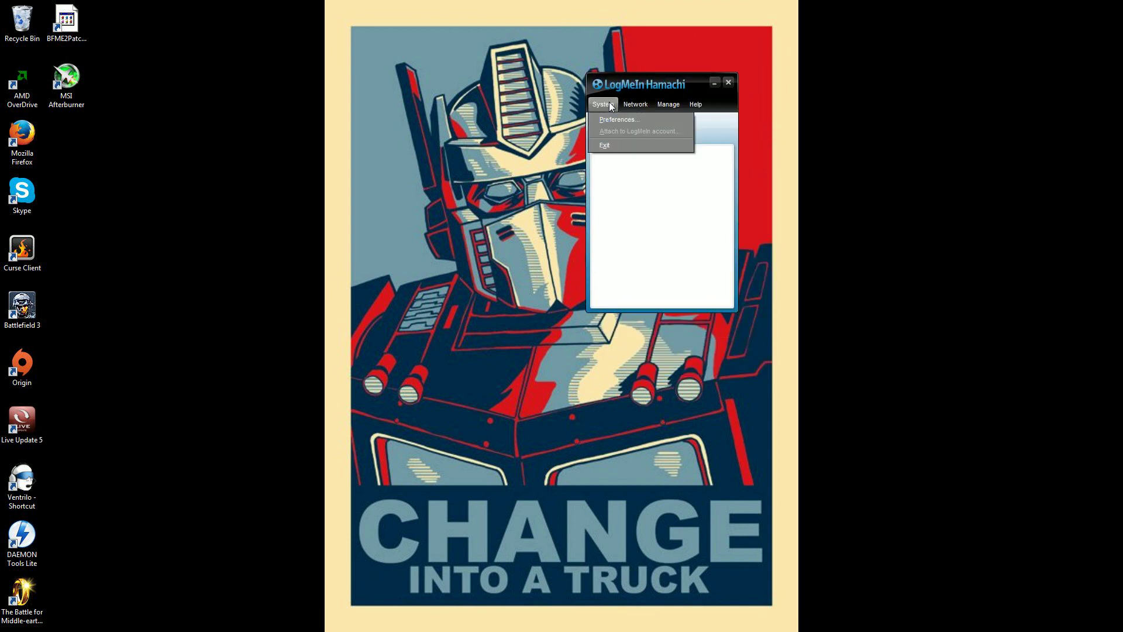
mouse_move(636, 103)
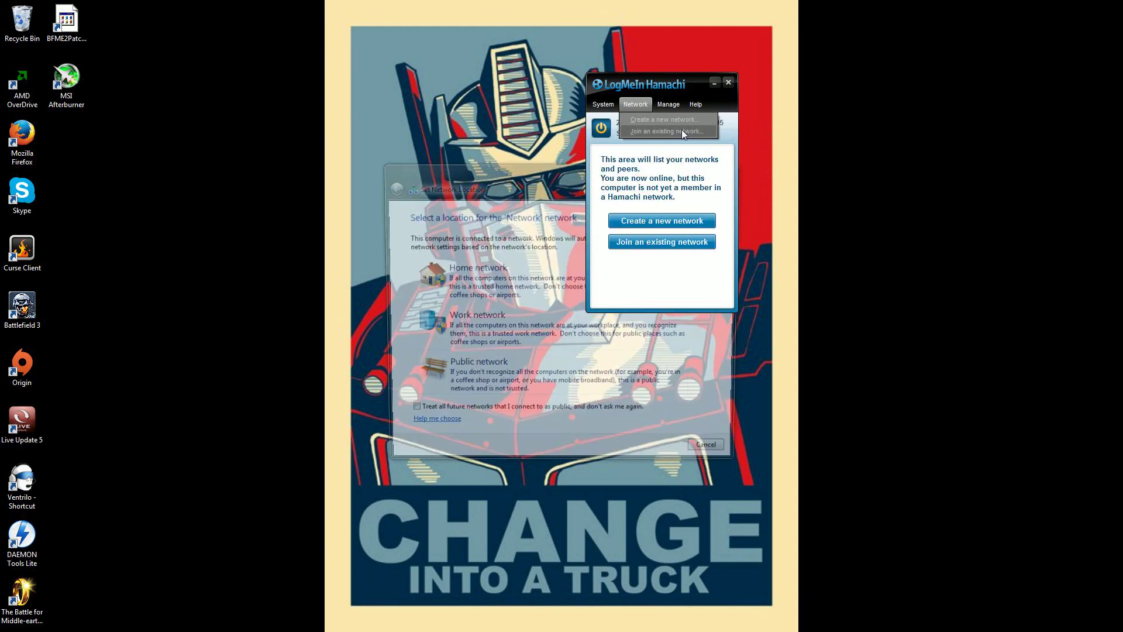
click(514, 267)
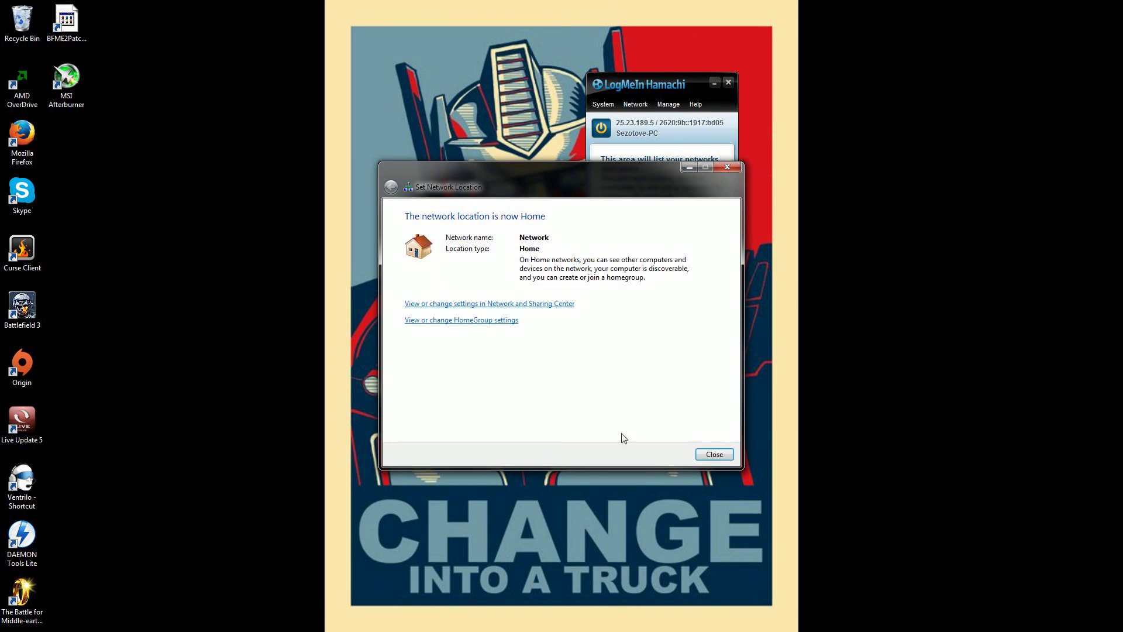
click(715, 454)
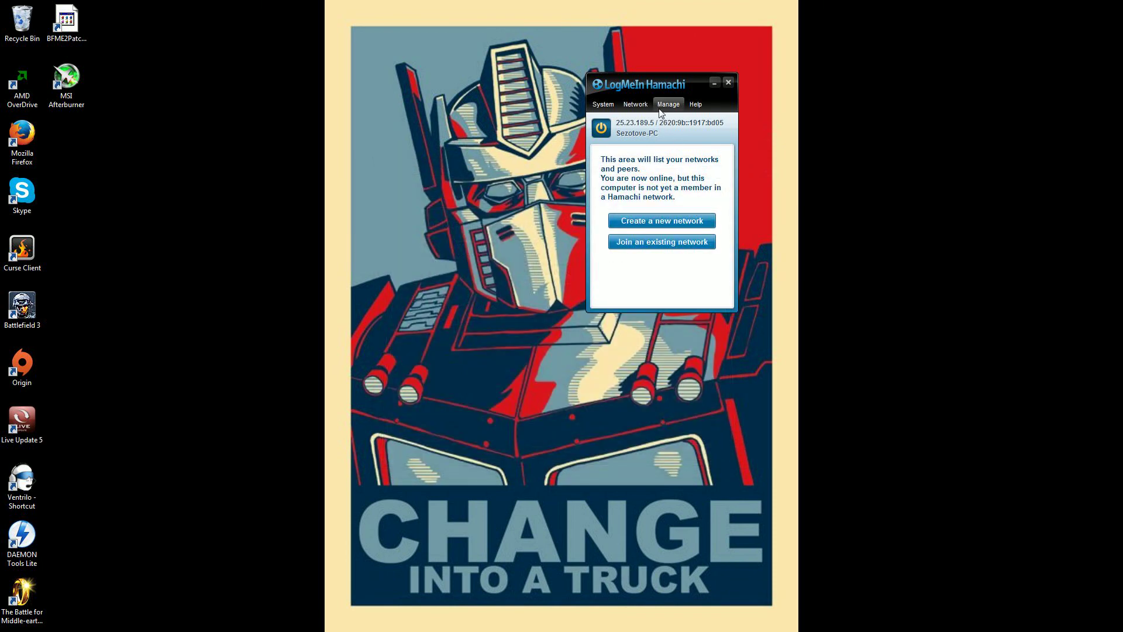
Open Join Network, cancel it, then exit Hamachi from the System menu
click(662, 242)
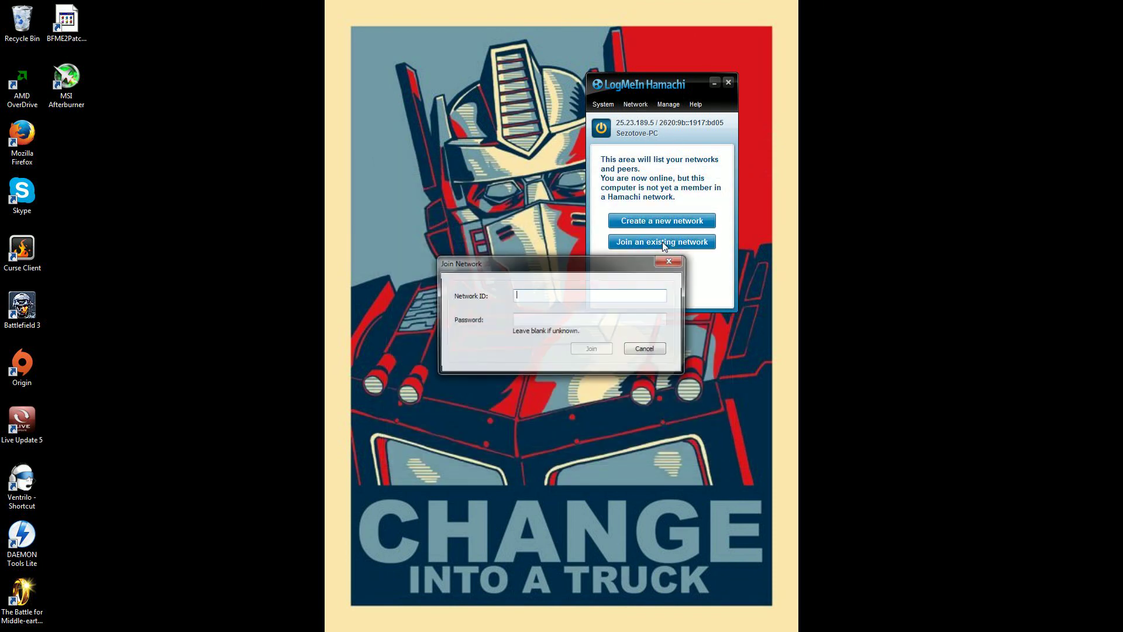
click(543, 322)
click(648, 352)
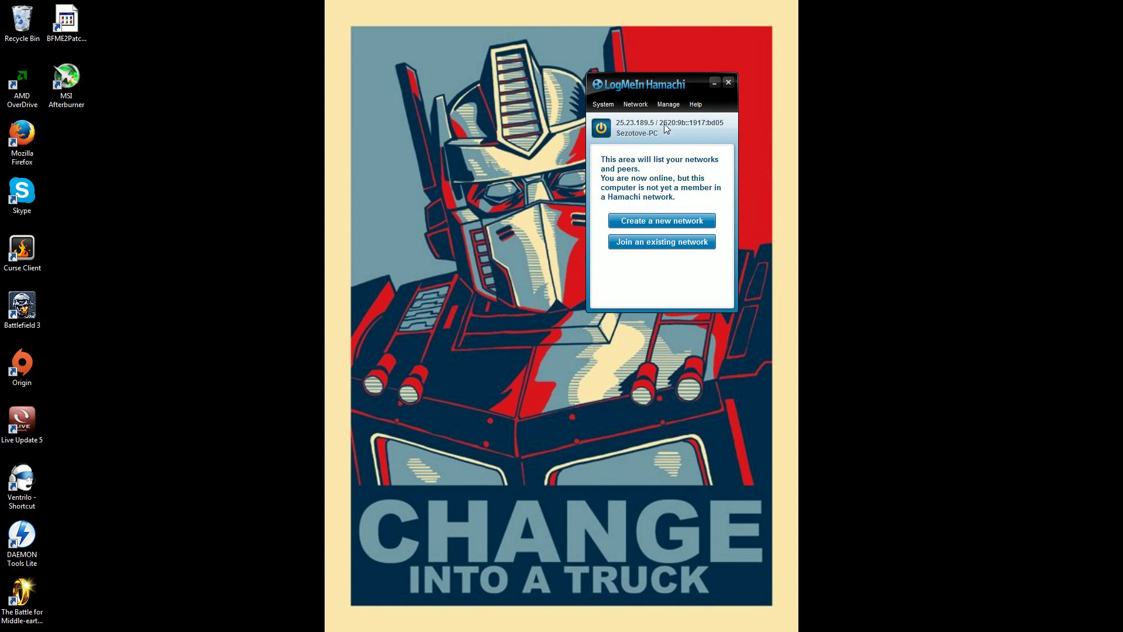
click(668, 104)
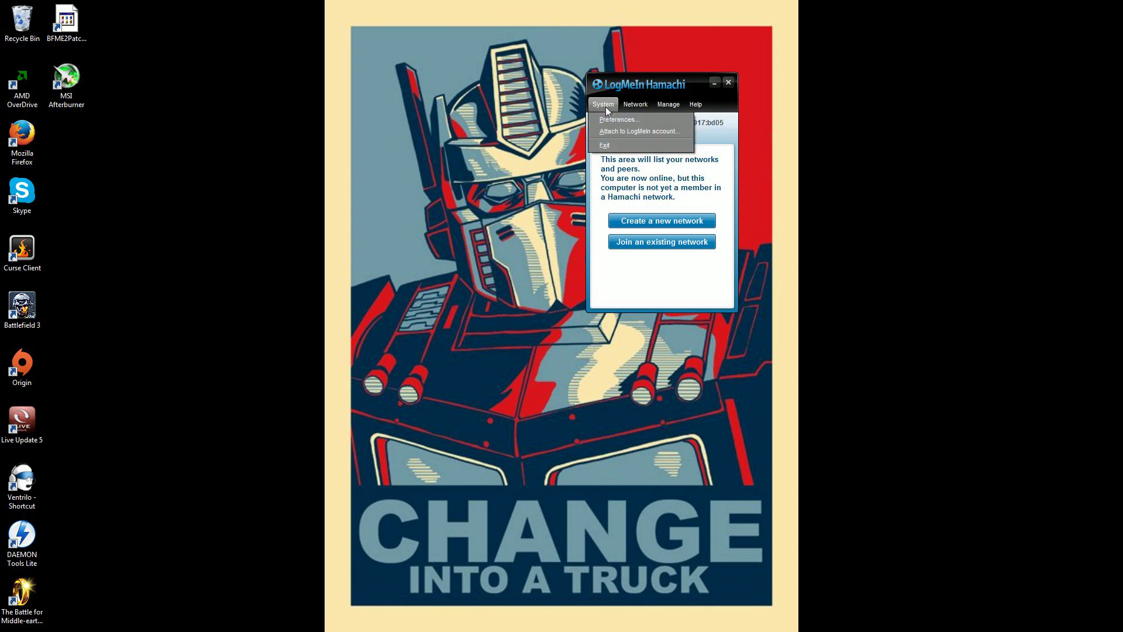
click(633, 147)
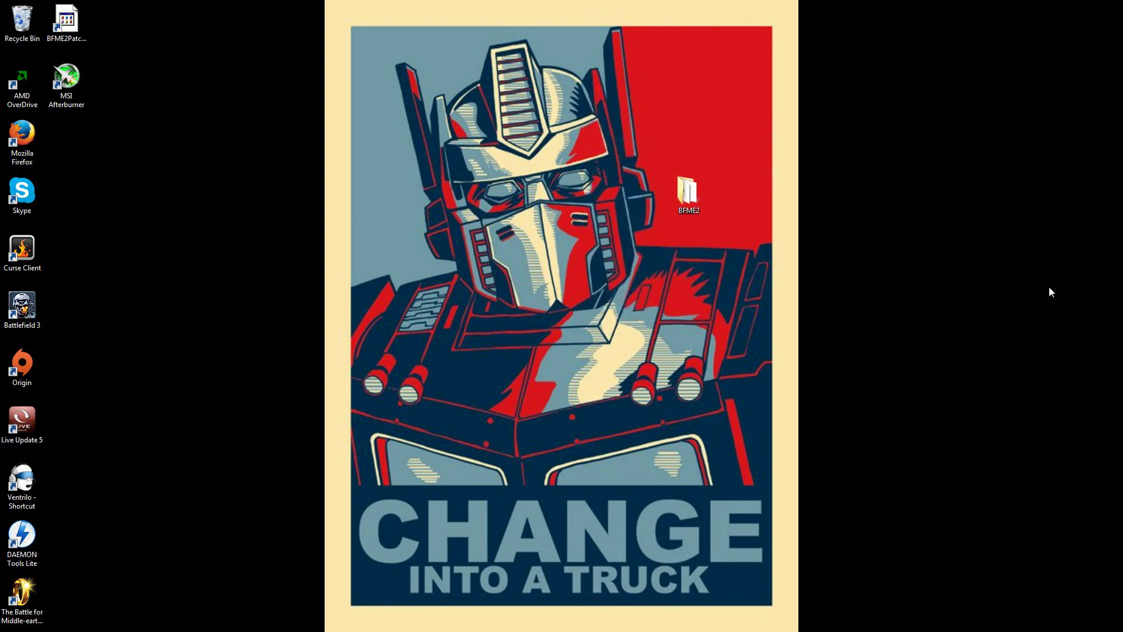